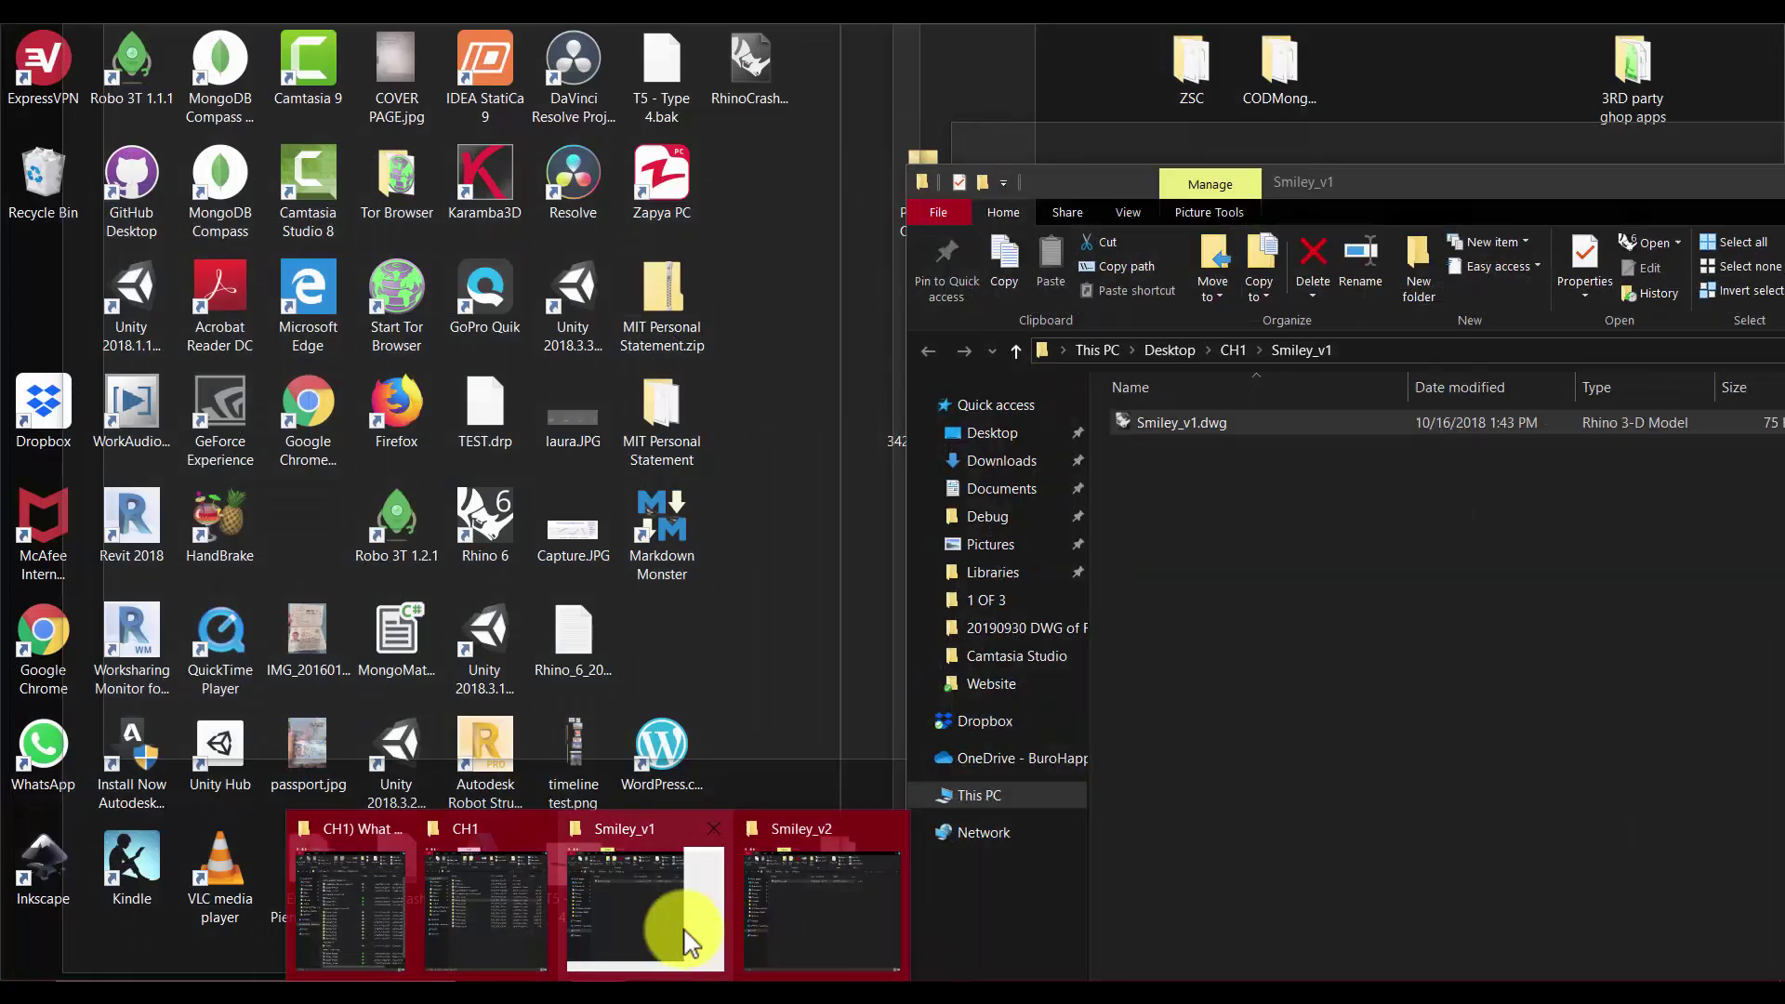
Extract the Smiley_v3.zip archive from the CH1 folder into its own Smiley_v3 folder.
mouse_move(740, 923)
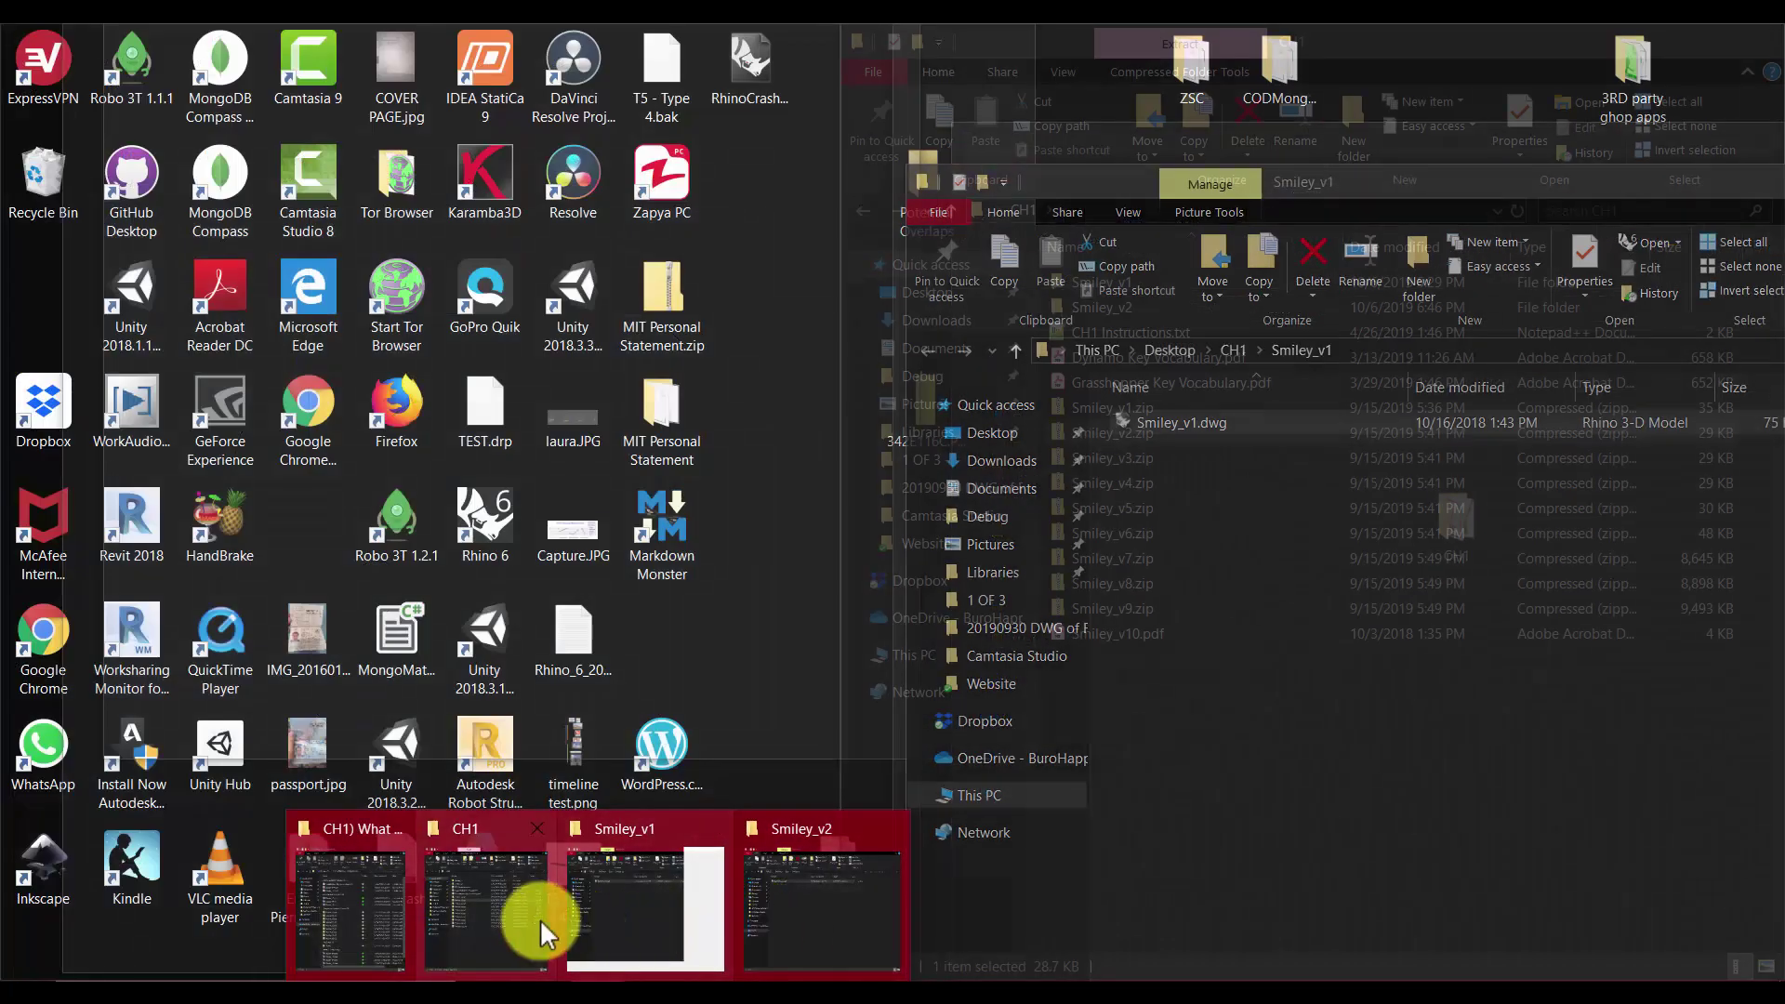
left_click(540, 919)
left_click(1151, 461)
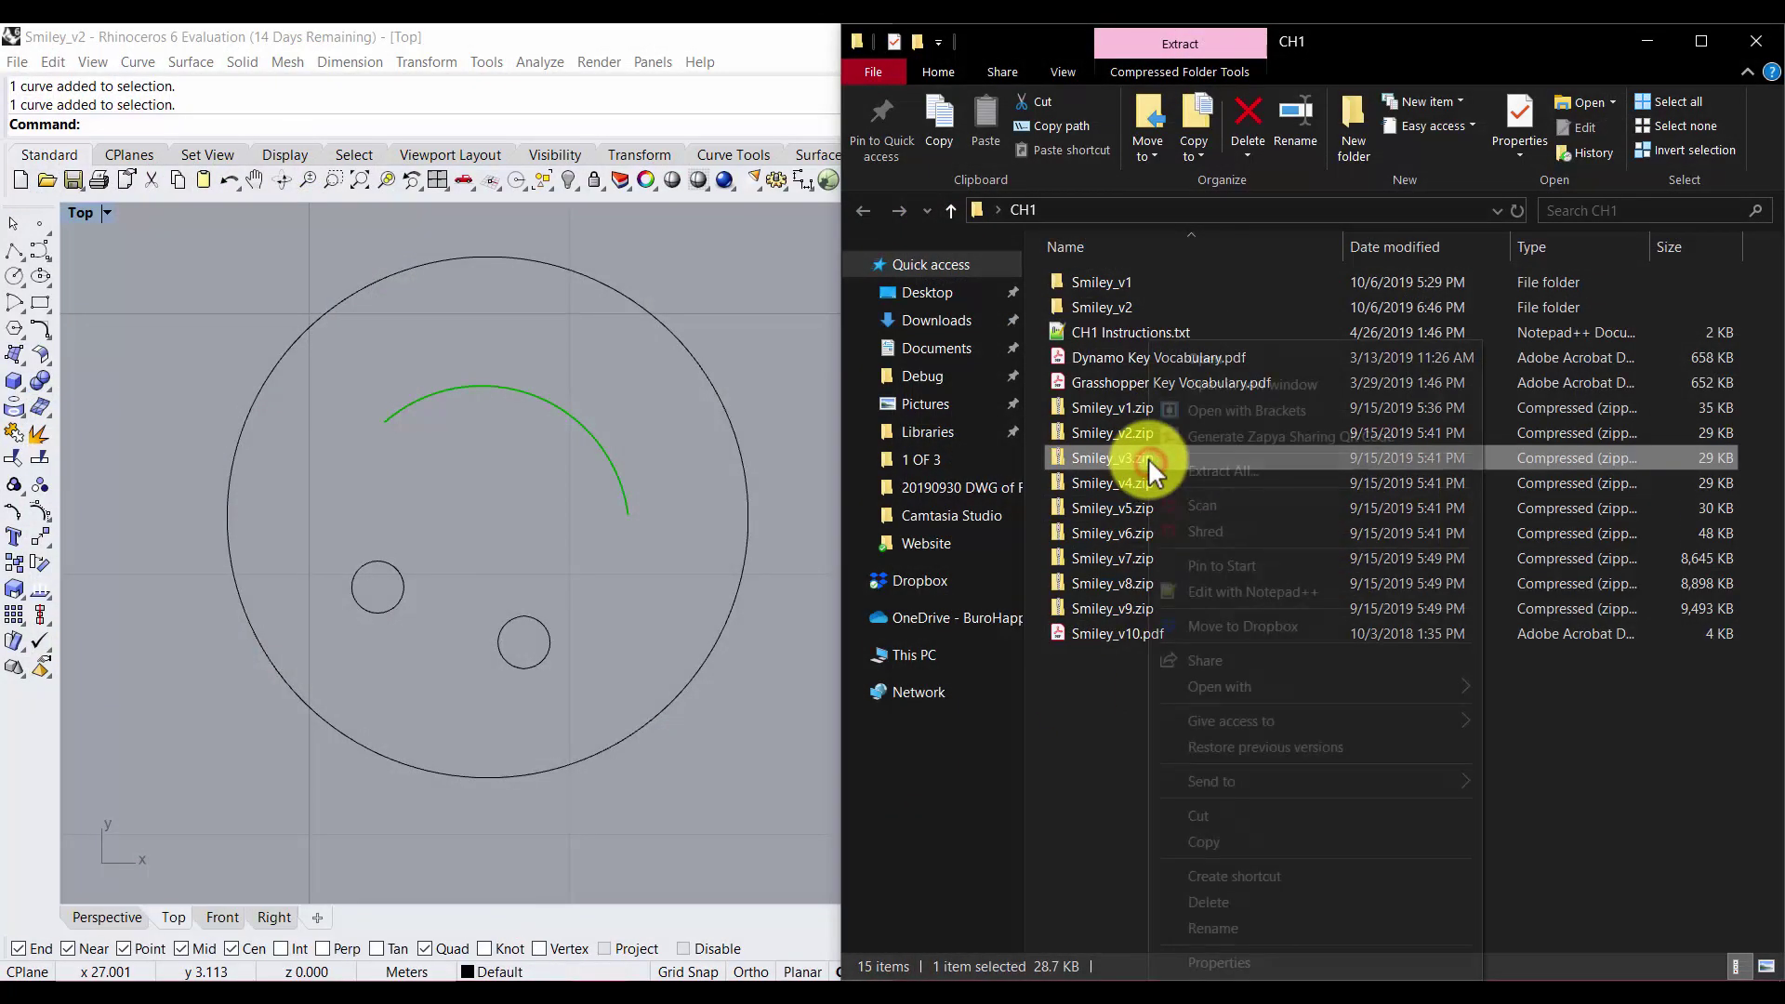
right_click(1149, 459)
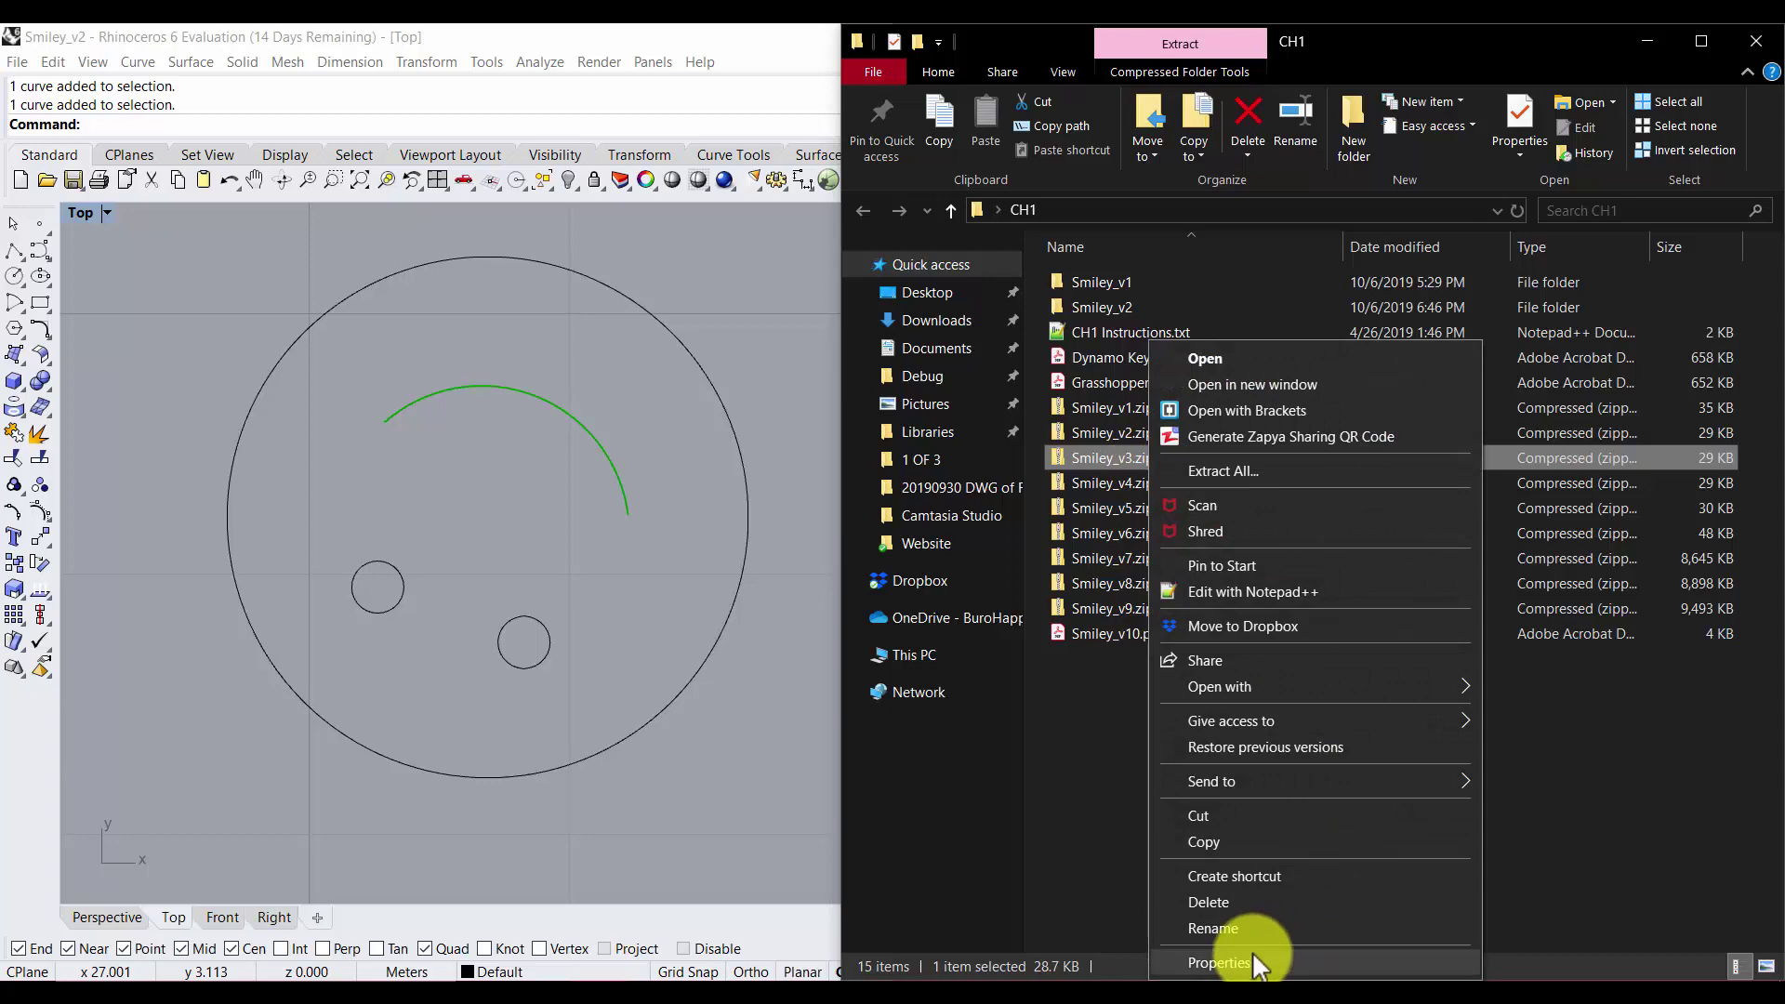
left_click(1257, 472)
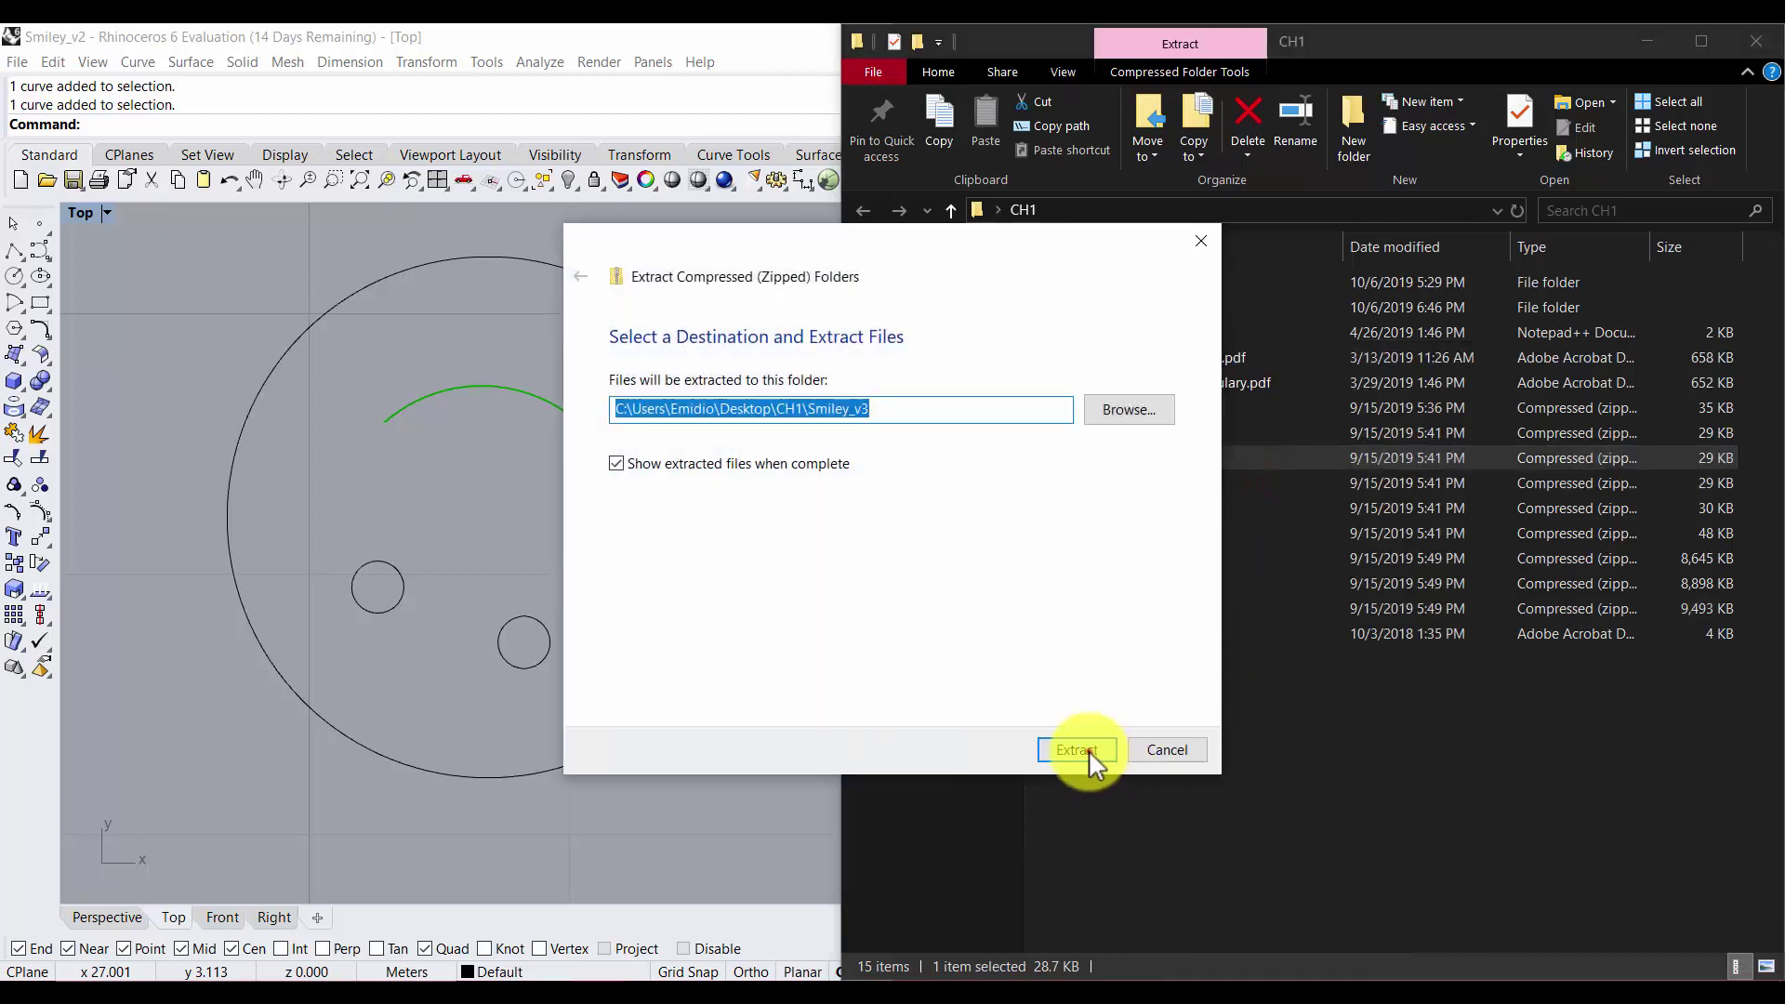
left_click(1079, 749)
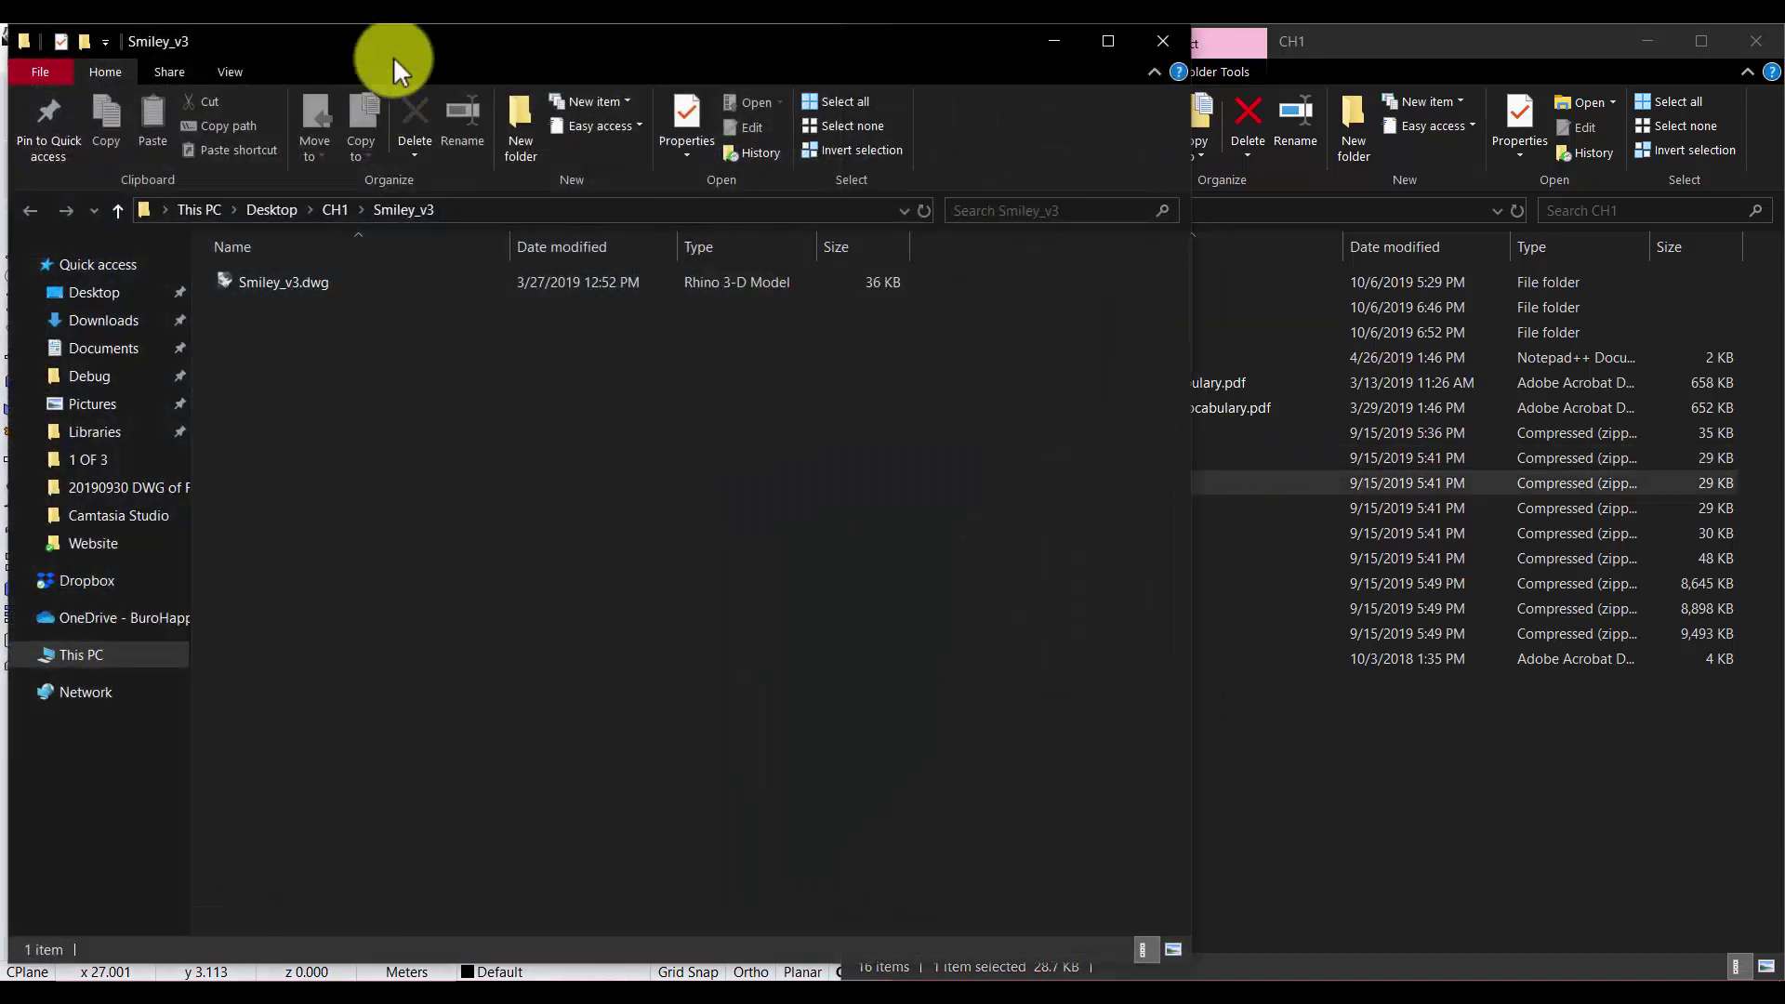
Open the extracted Smiley_v3.dwg as a file in Rhino, keeping the default DWG/DXF import options with metres as units.
left_click_drag(394, 51, 1251, 116)
left_click_drag(1240, 346, 347, 498)
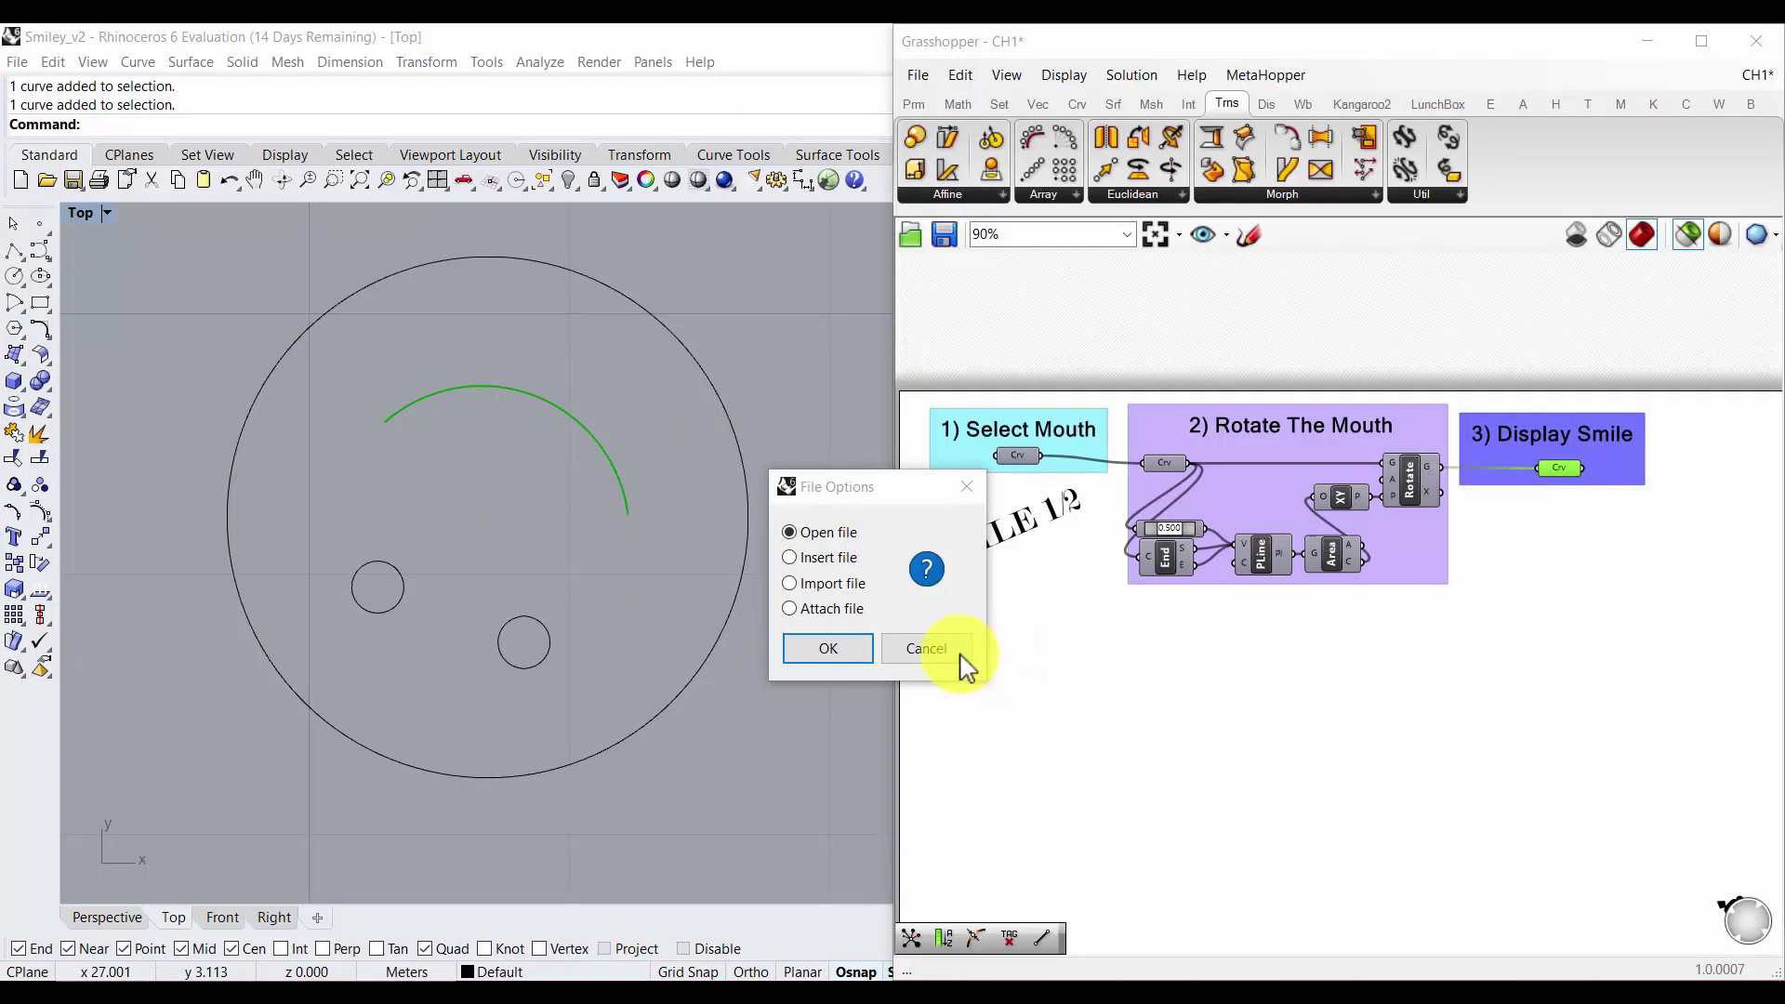
left_click(827, 648)
left_click(890, 595)
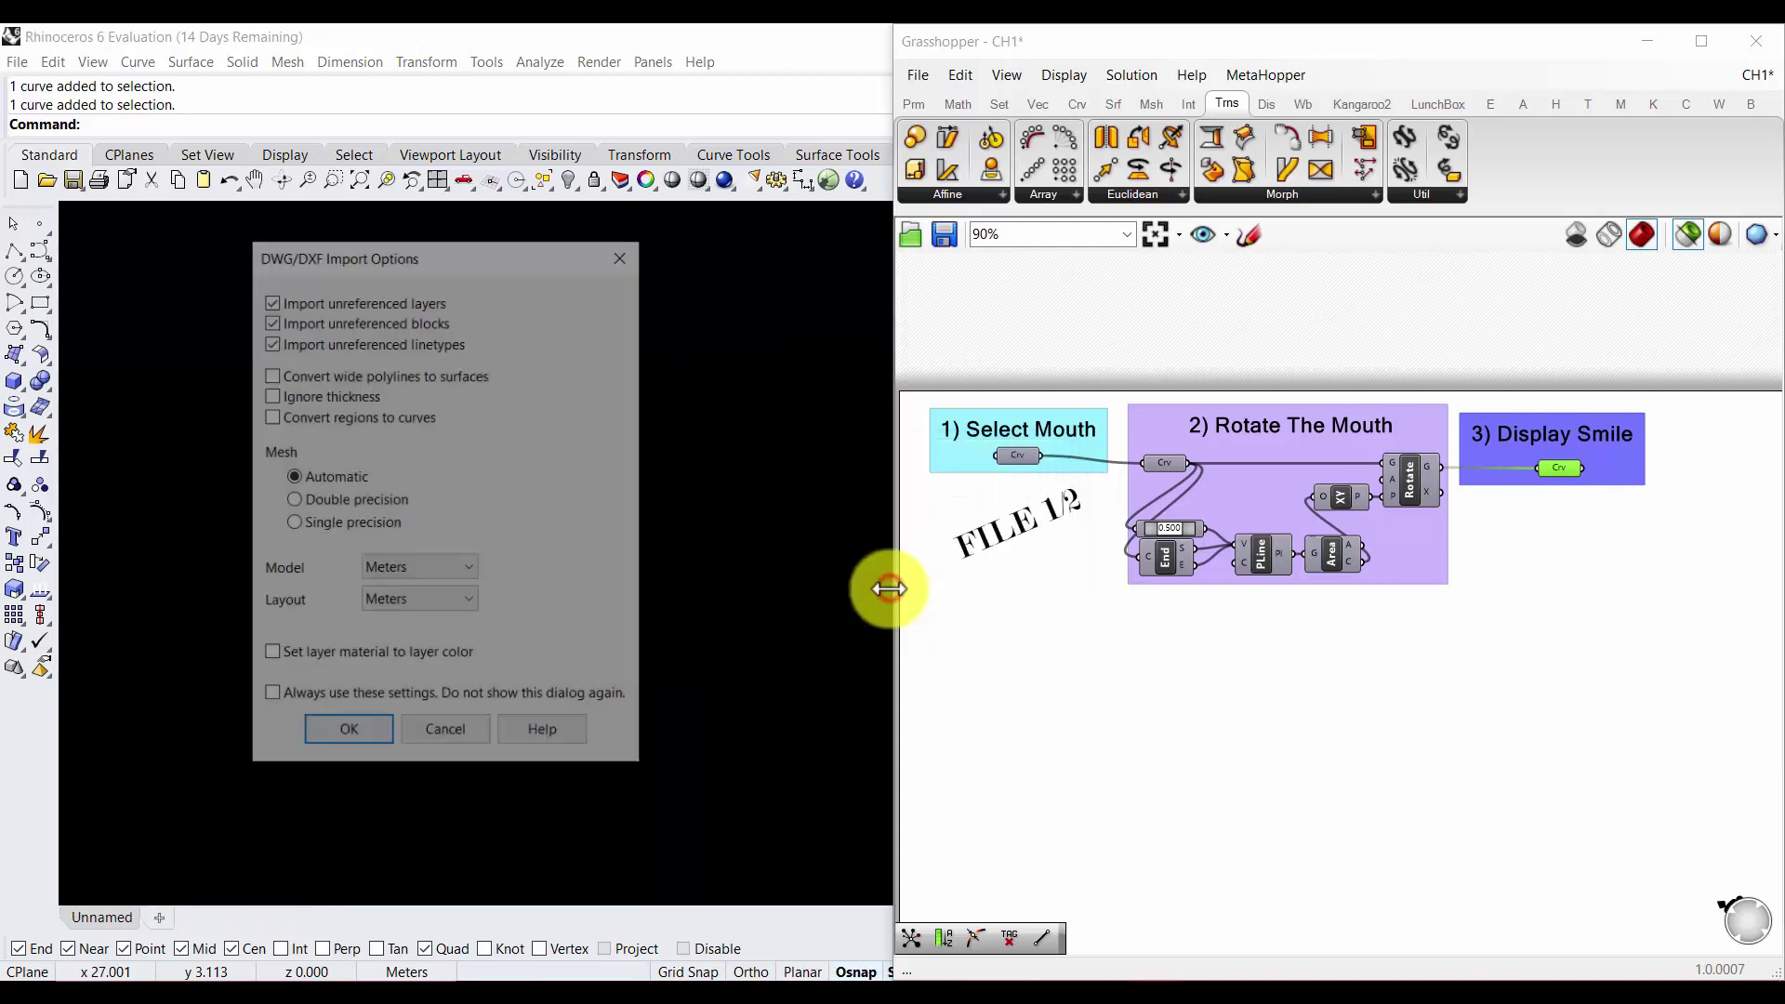
left_click(346, 730)
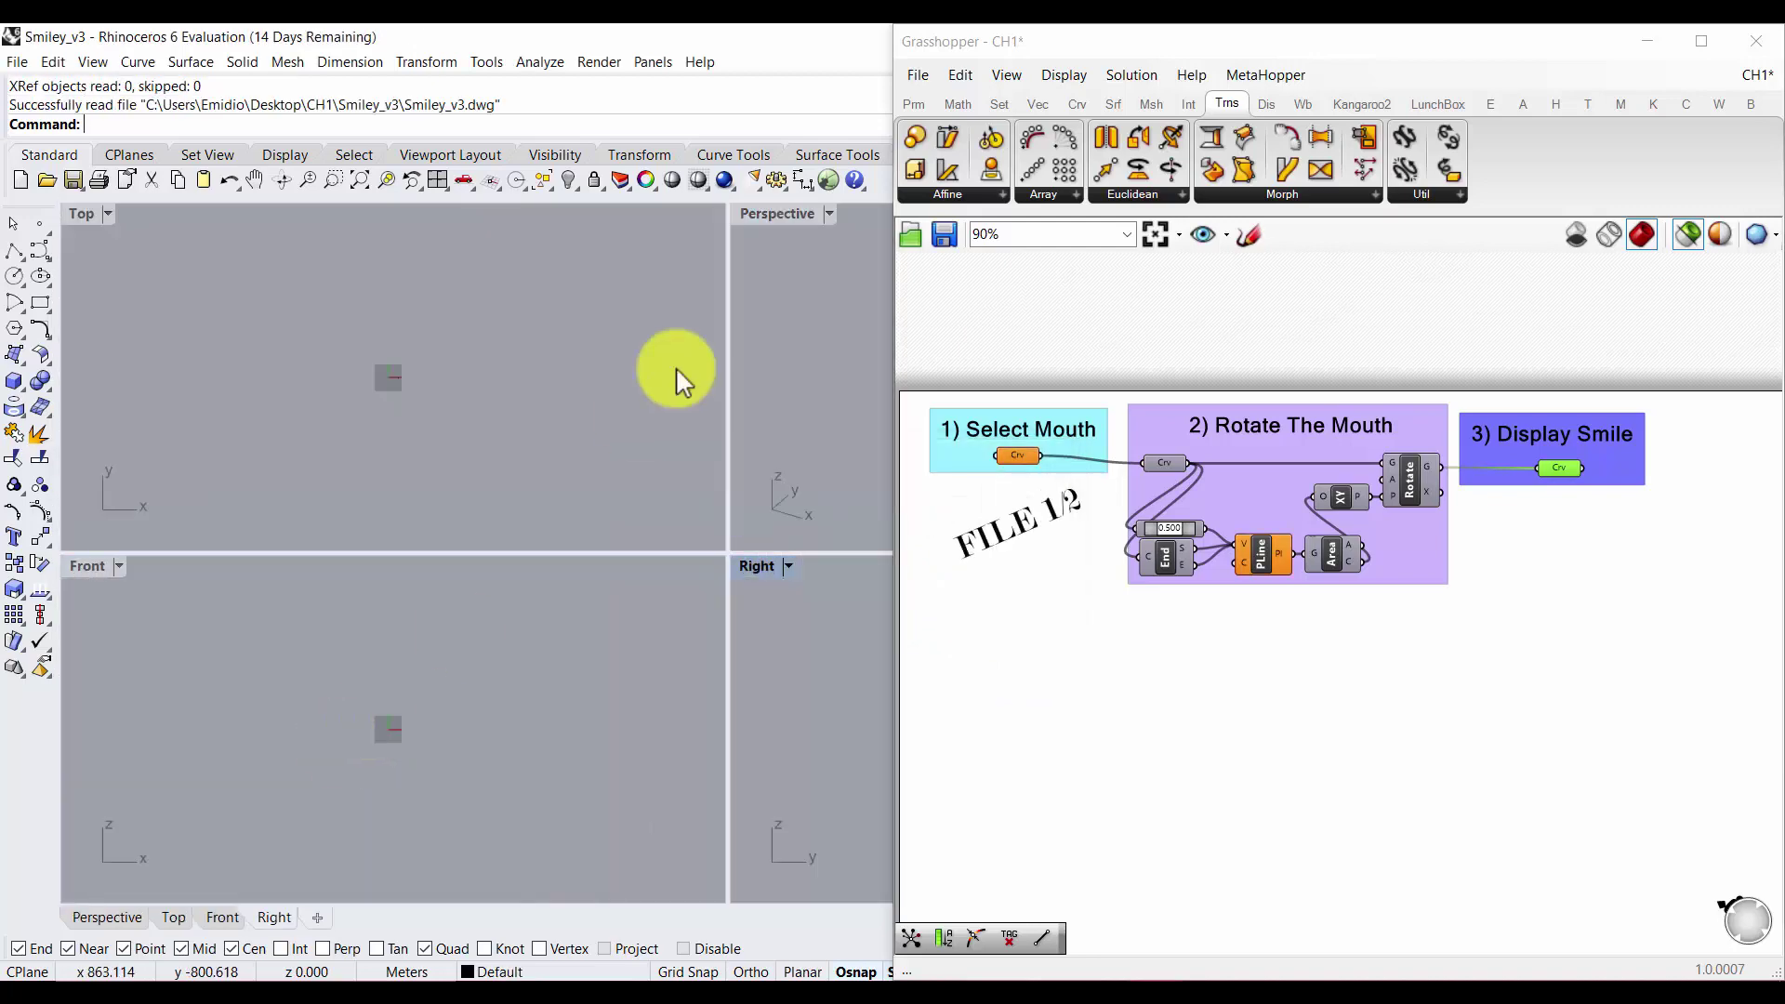
Enlarge the Top viewport to fill the Rhino modelling area, with the smiley face drawing shown close up.
left_click(578, 318)
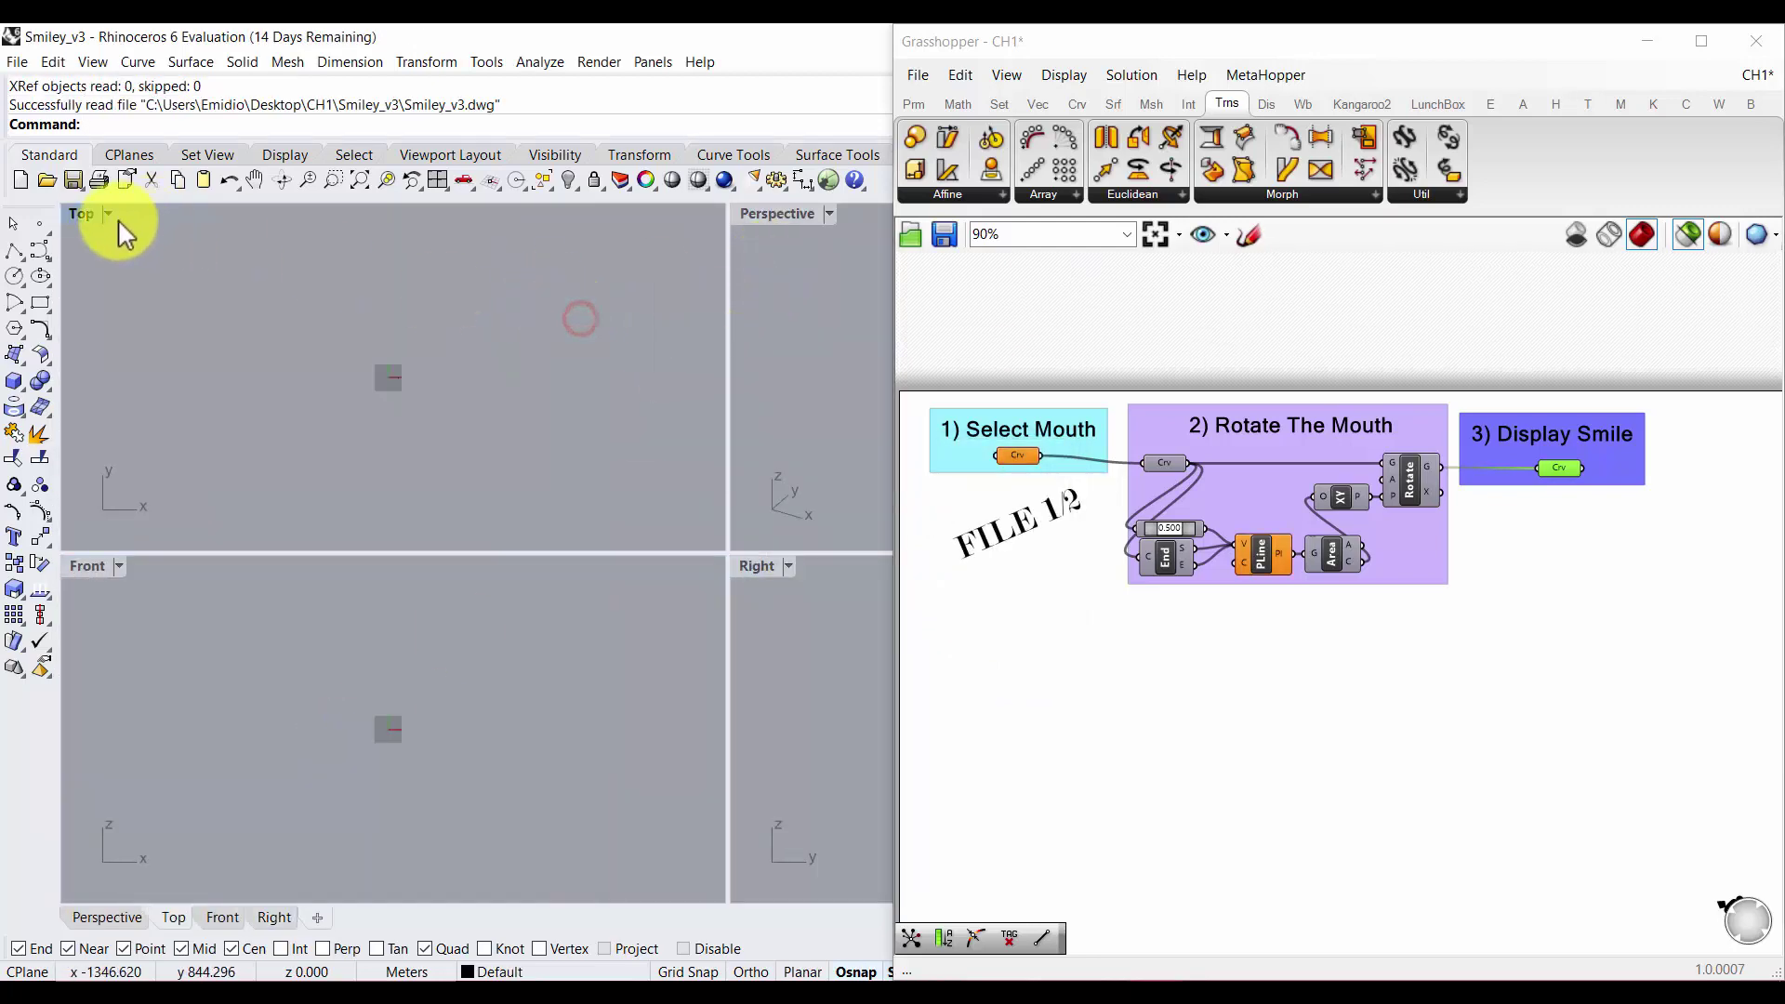
double_click(75, 210)
scroll(745, 549, "up", 5)
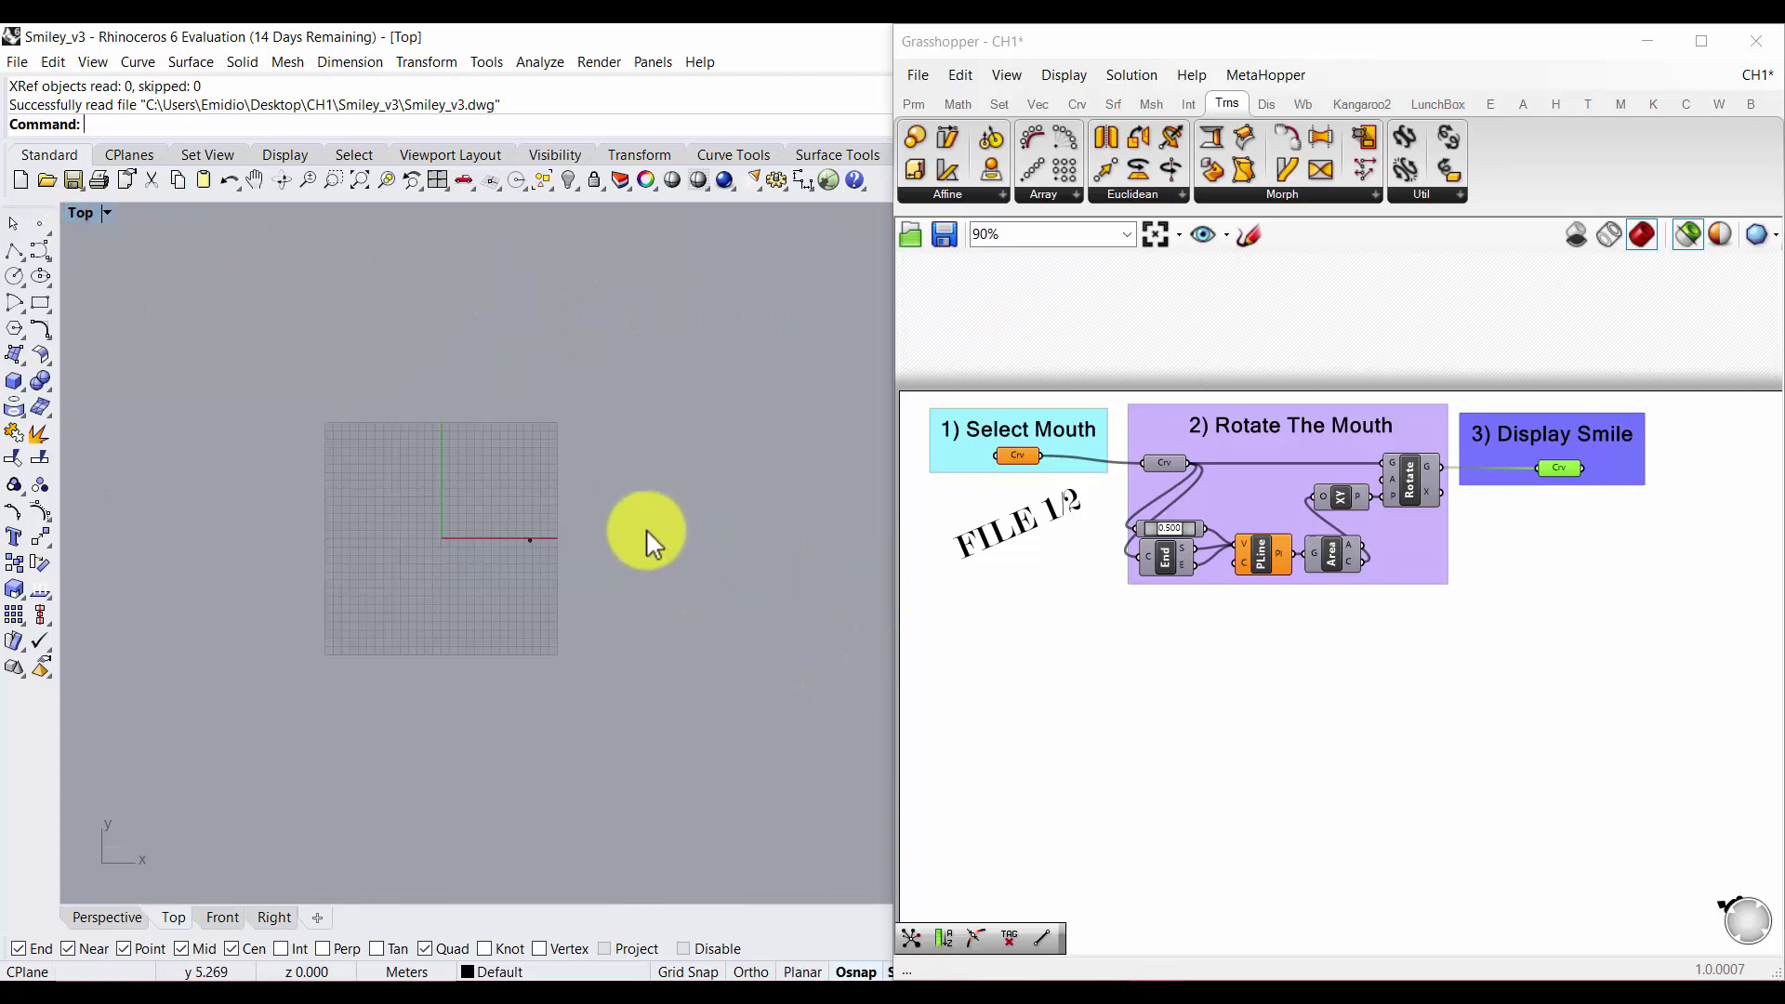
scroll(489, 532, "up", 10)
scroll(605, 552, "up", 12)
scroll(627, 563, "up", 15)
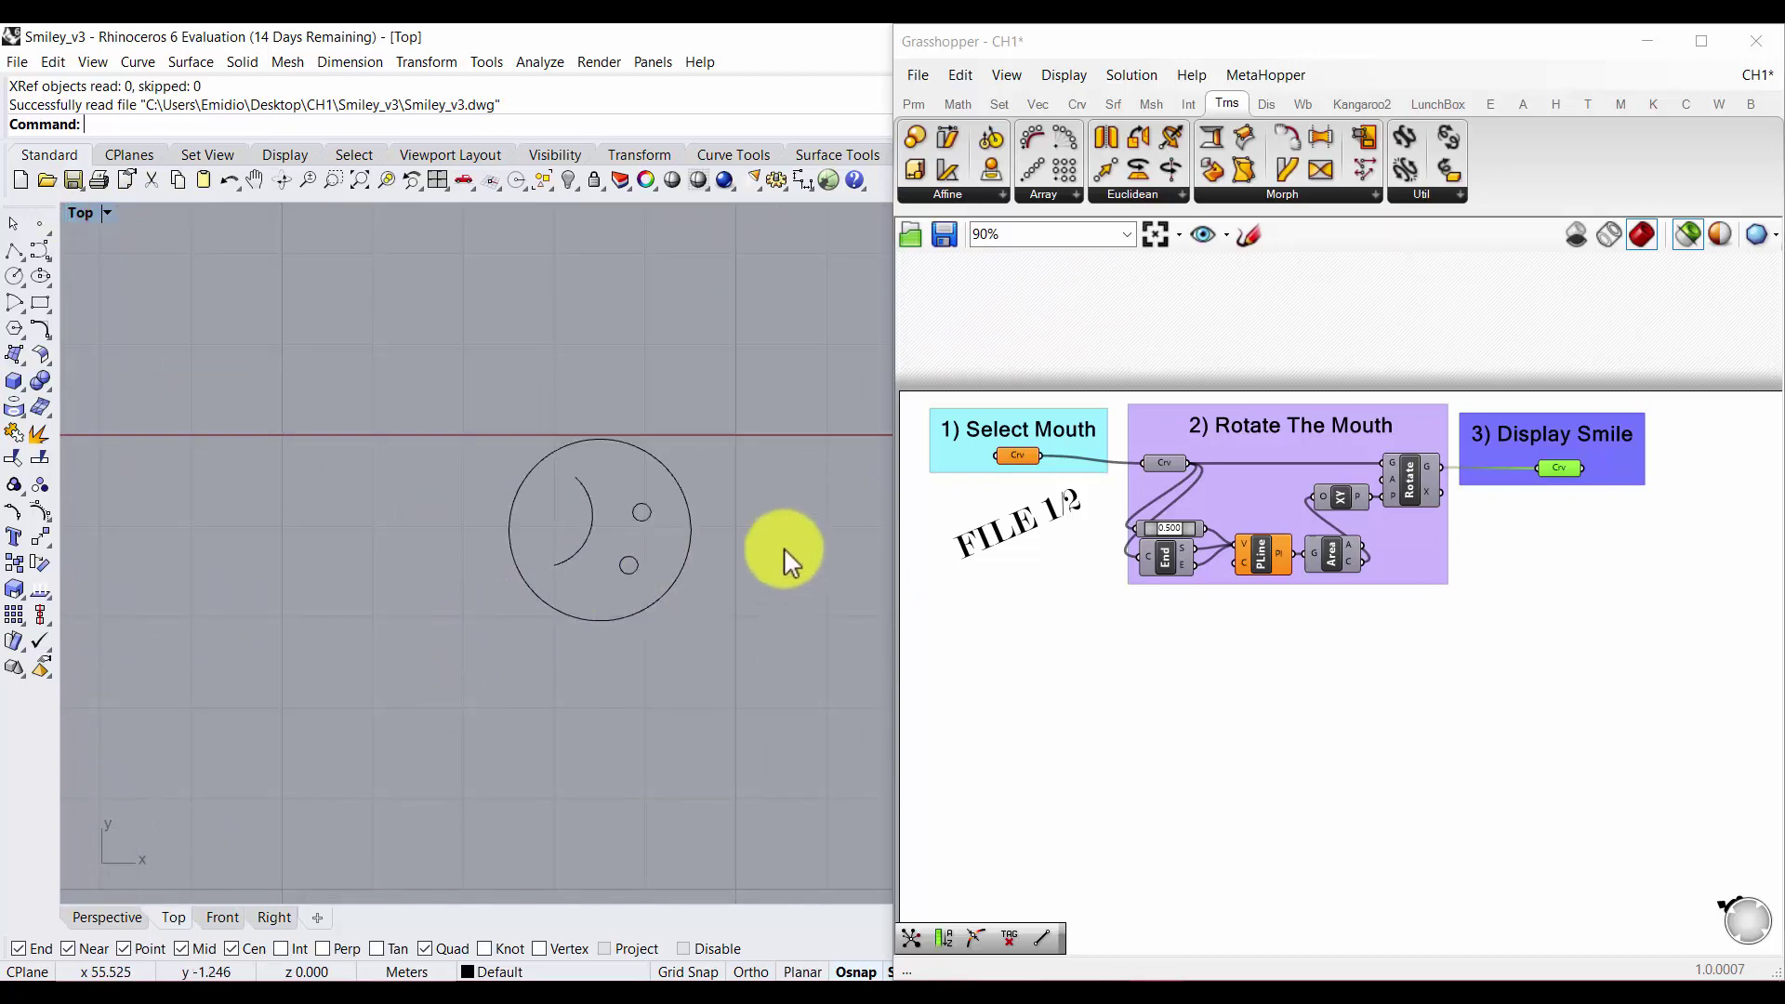
scroll(784, 549, "up", 5)
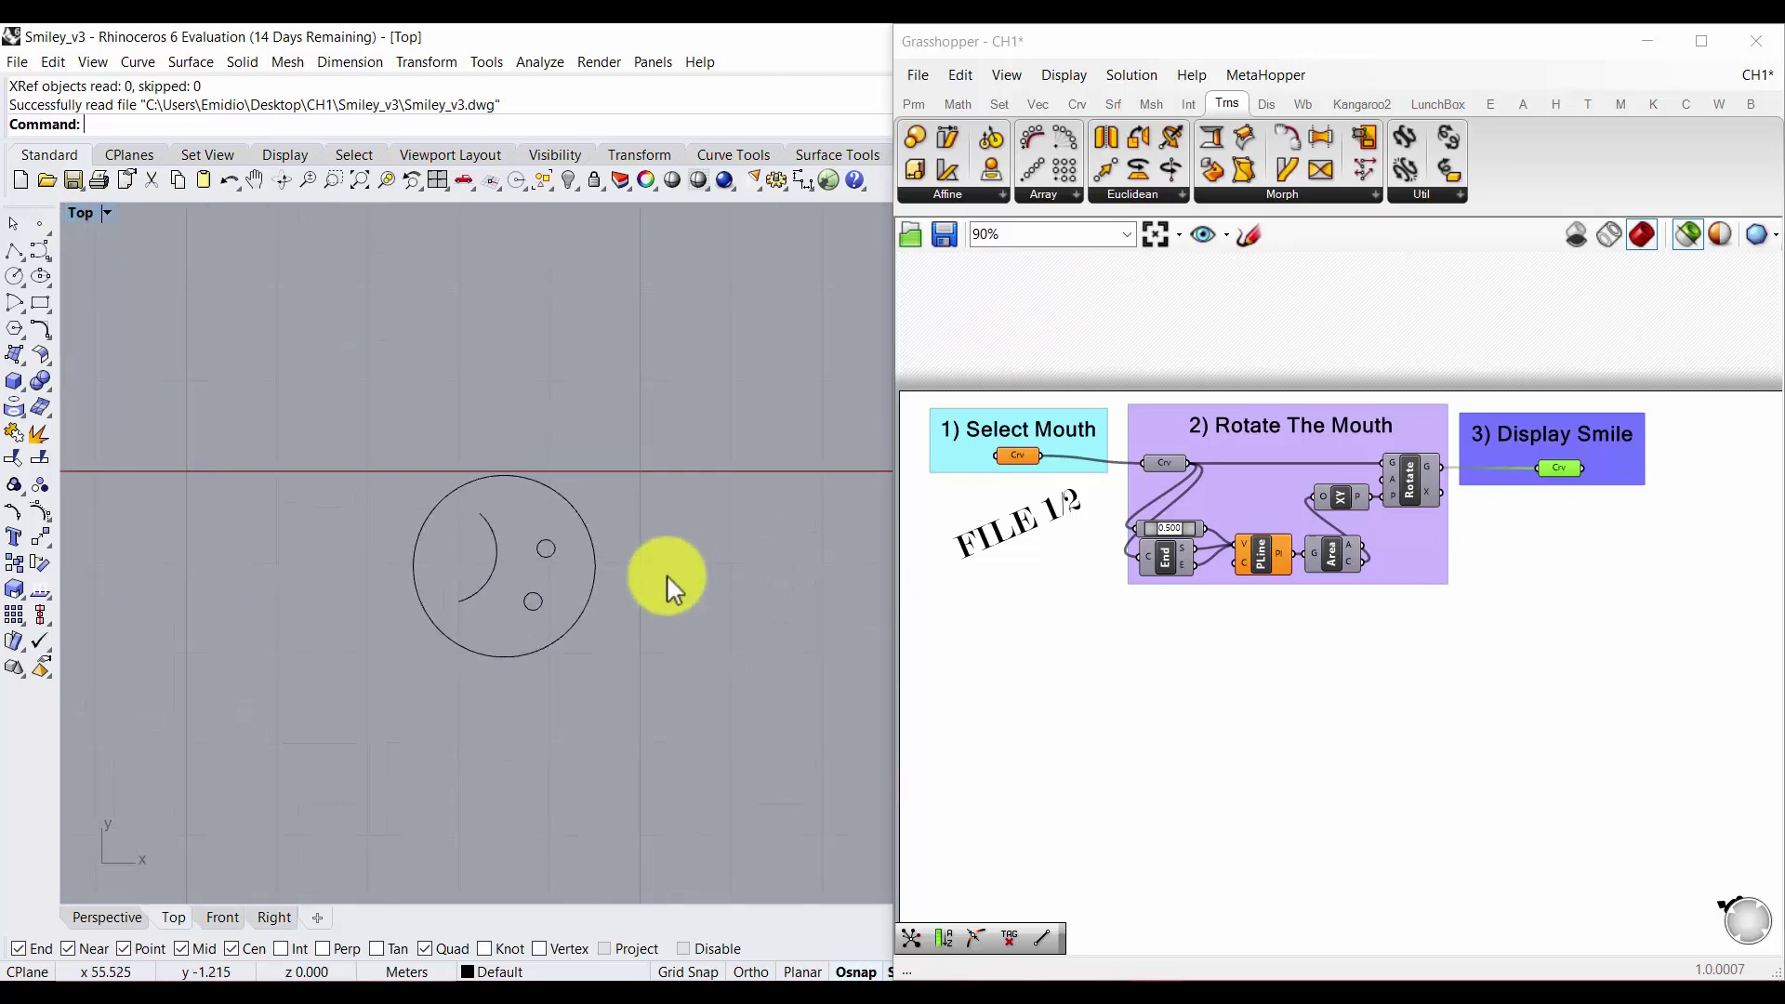
Select the smiley drawing in the Top view and check its object type in the Rhino properties.
left_click(1423, 479)
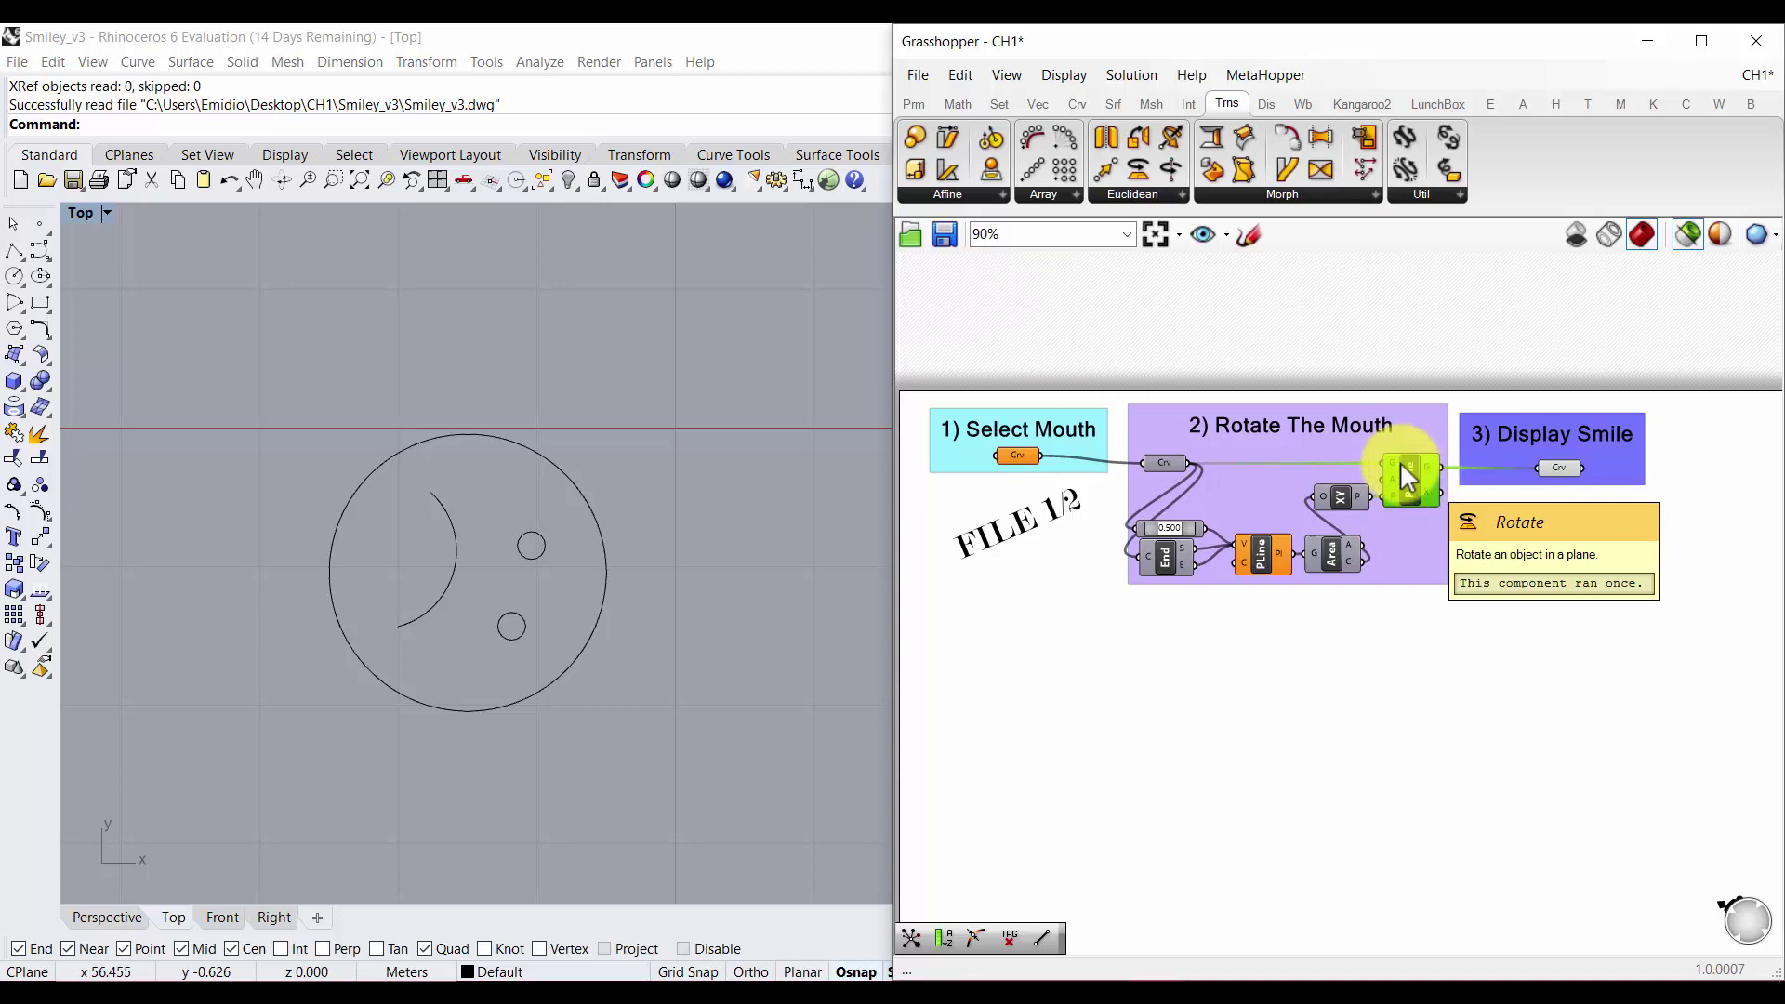
left_click_drag(1330, 38, 1302, 678)
left_click(545, 458)
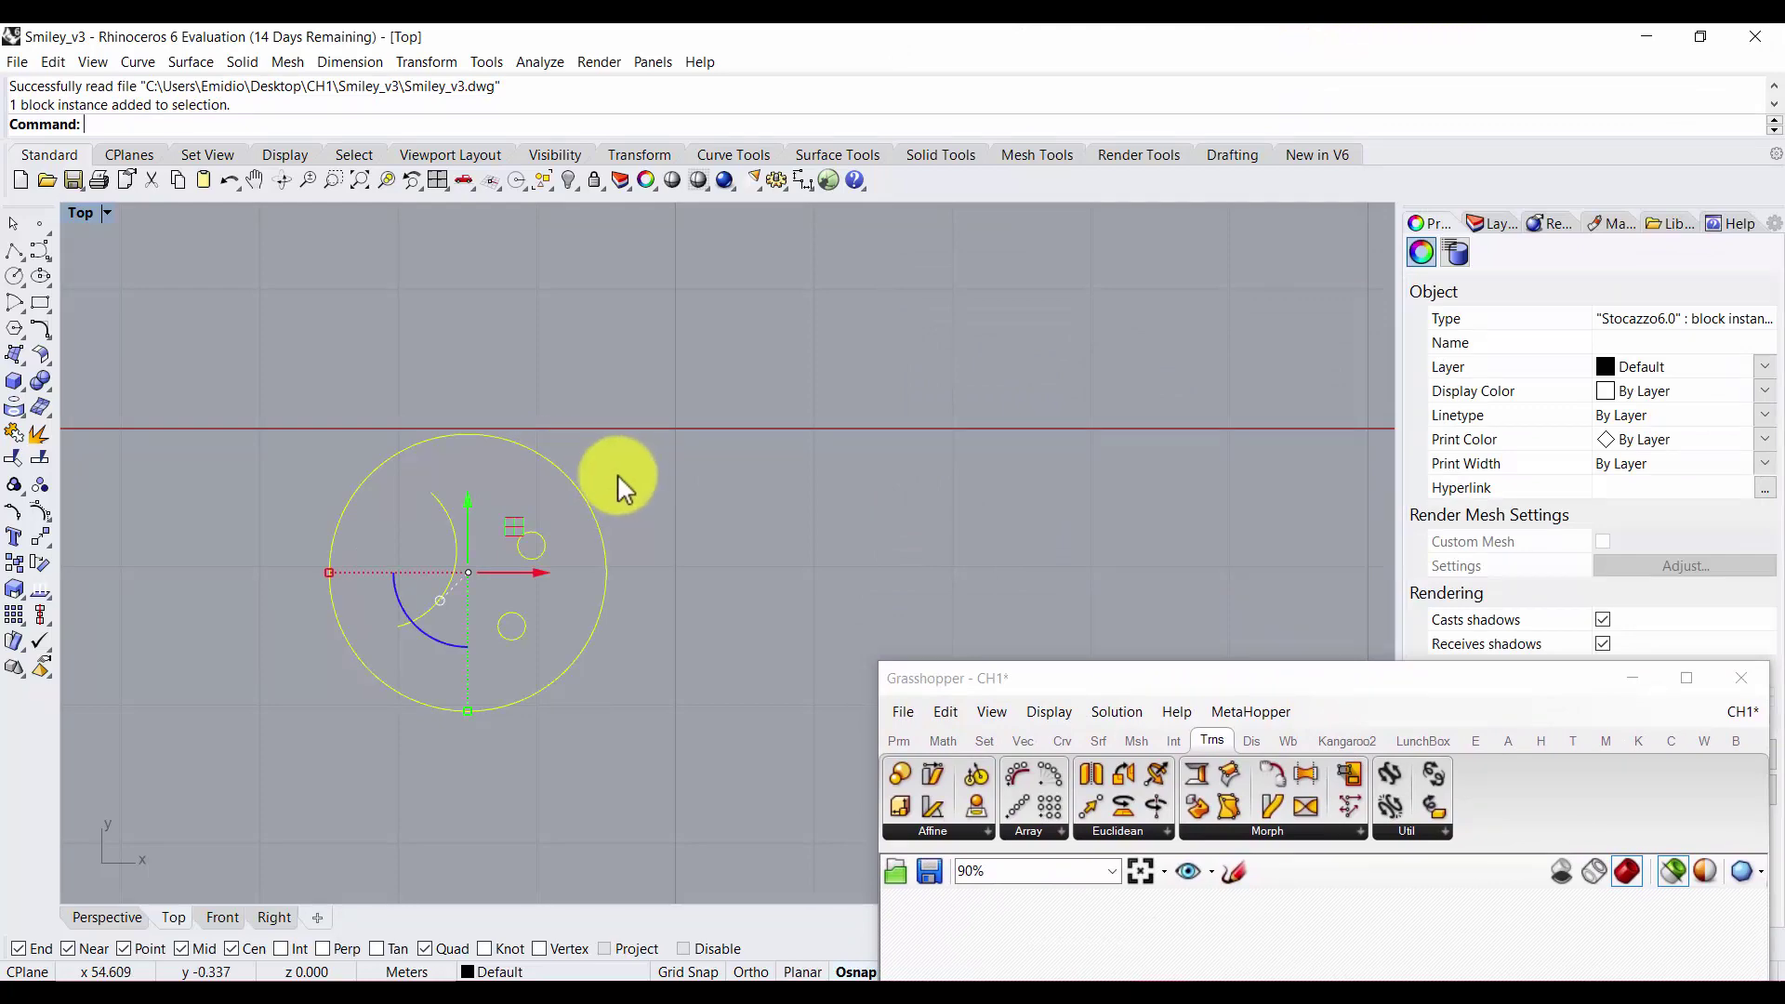
scroll(614, 492, "down", 3)
scroll(586, 558, "up", 6)
scroll(1116, 604, "down", 2)
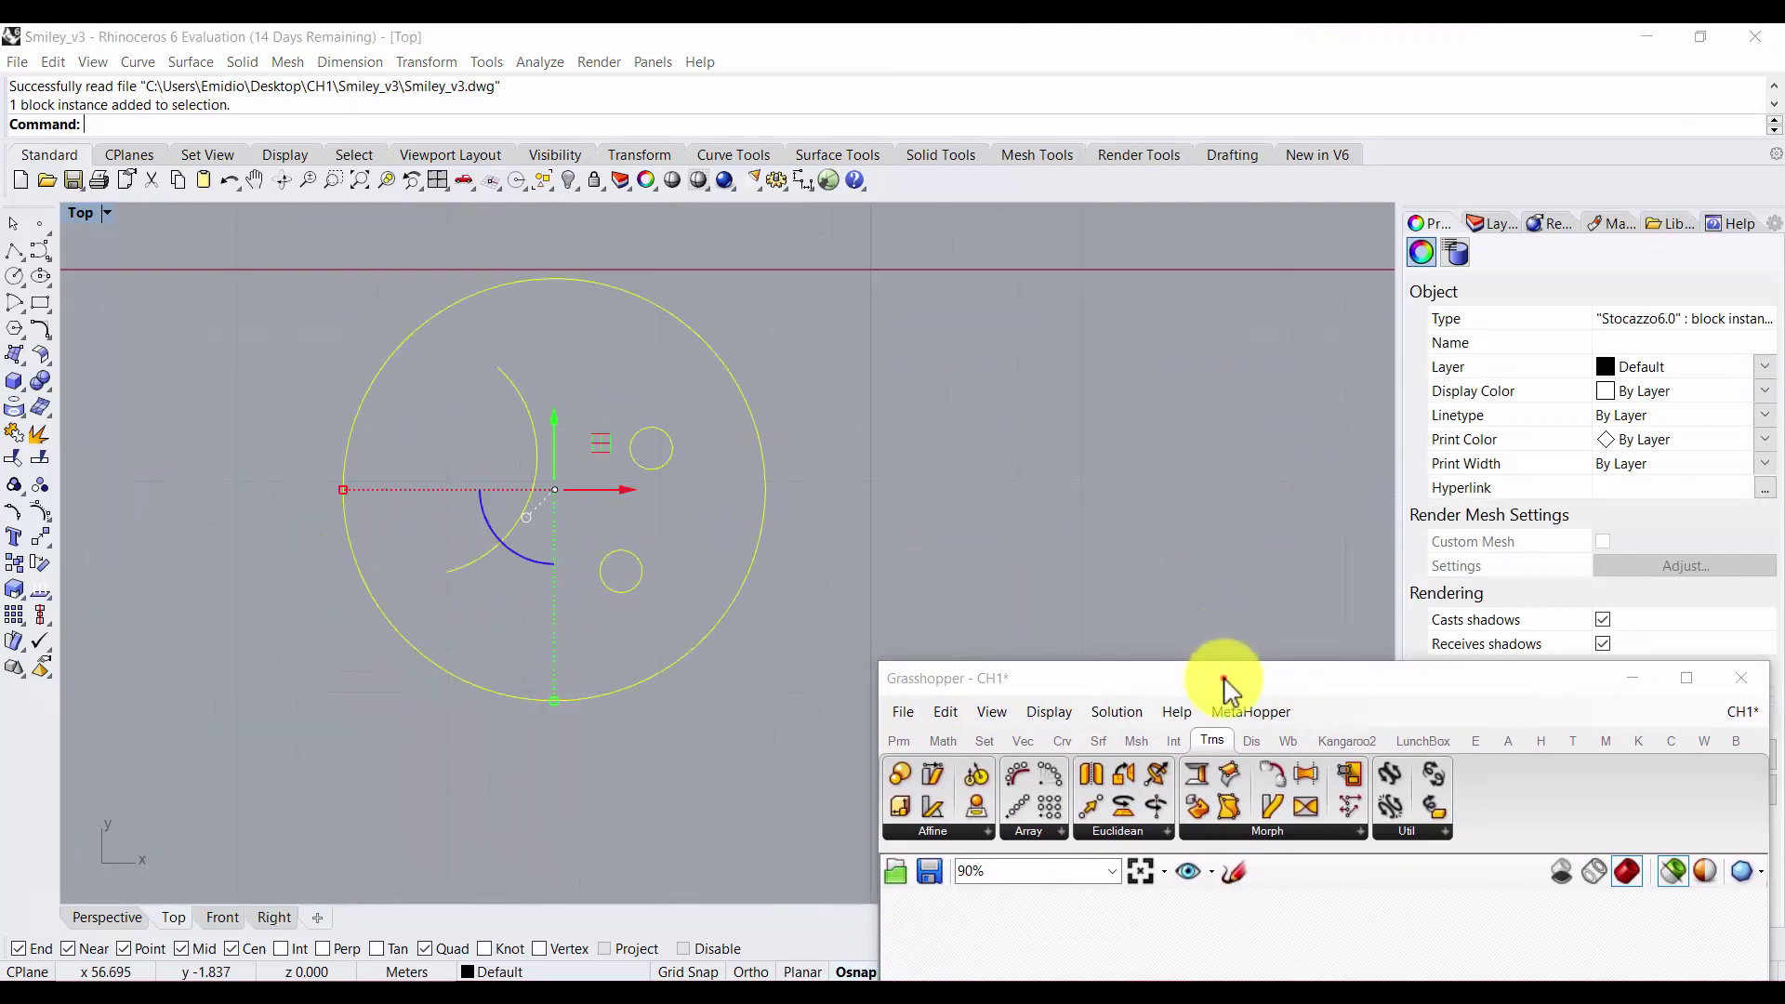
left_click_drag(1227, 686, 646, 849)
Try to select only the mouth arc of the smiley in the Top view, and clear the selection.
left_click(1440, 791)
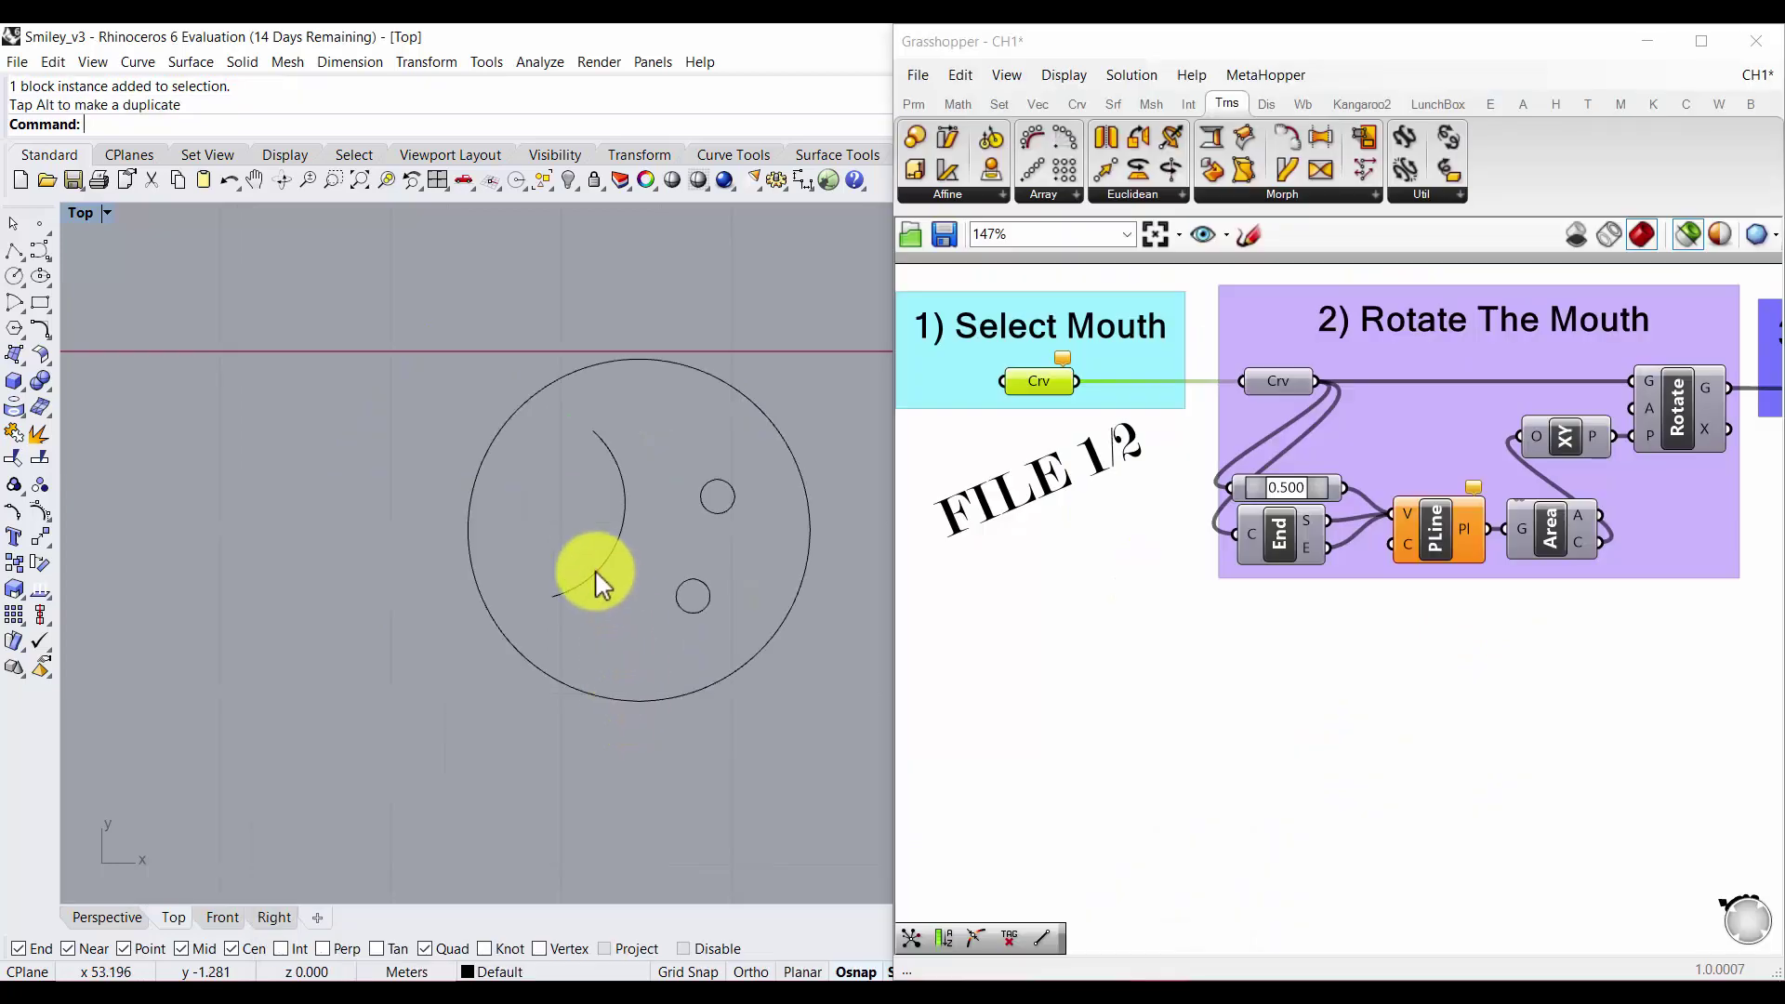
left_click(590, 578)
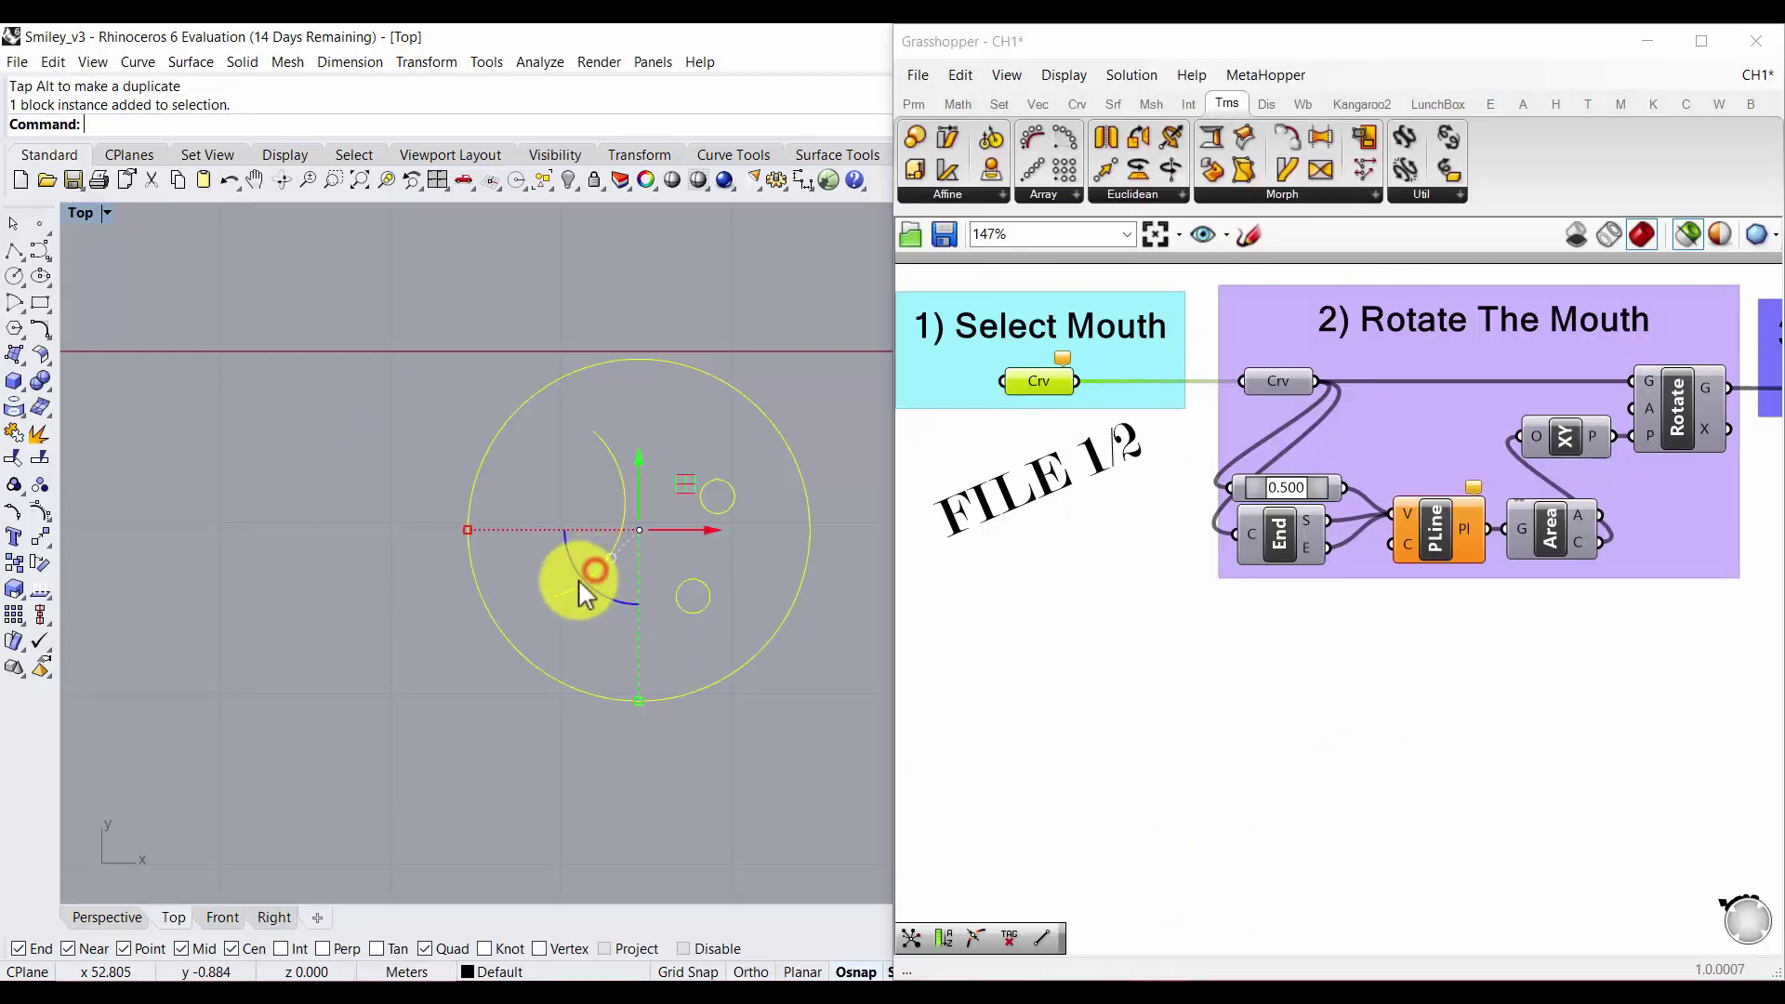
left_click(301, 651)
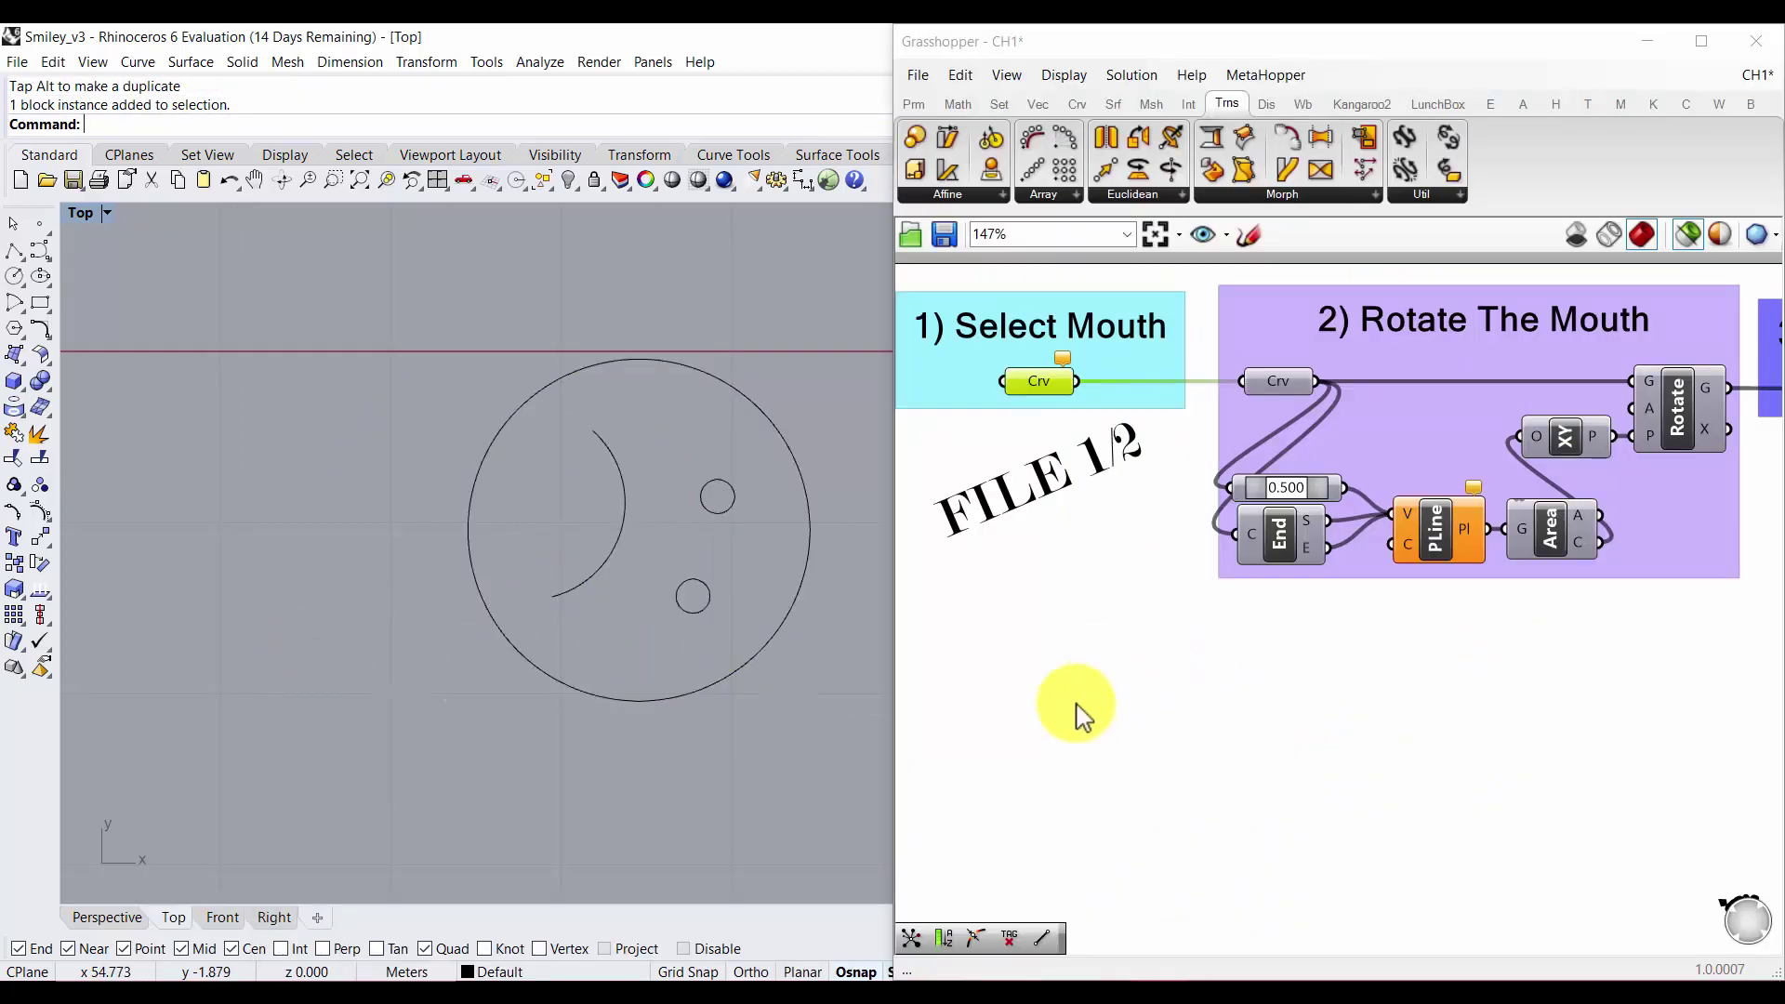
Search the Grasshopper components for "block" and look through the matches without placing any.
double_click(1216, 748)
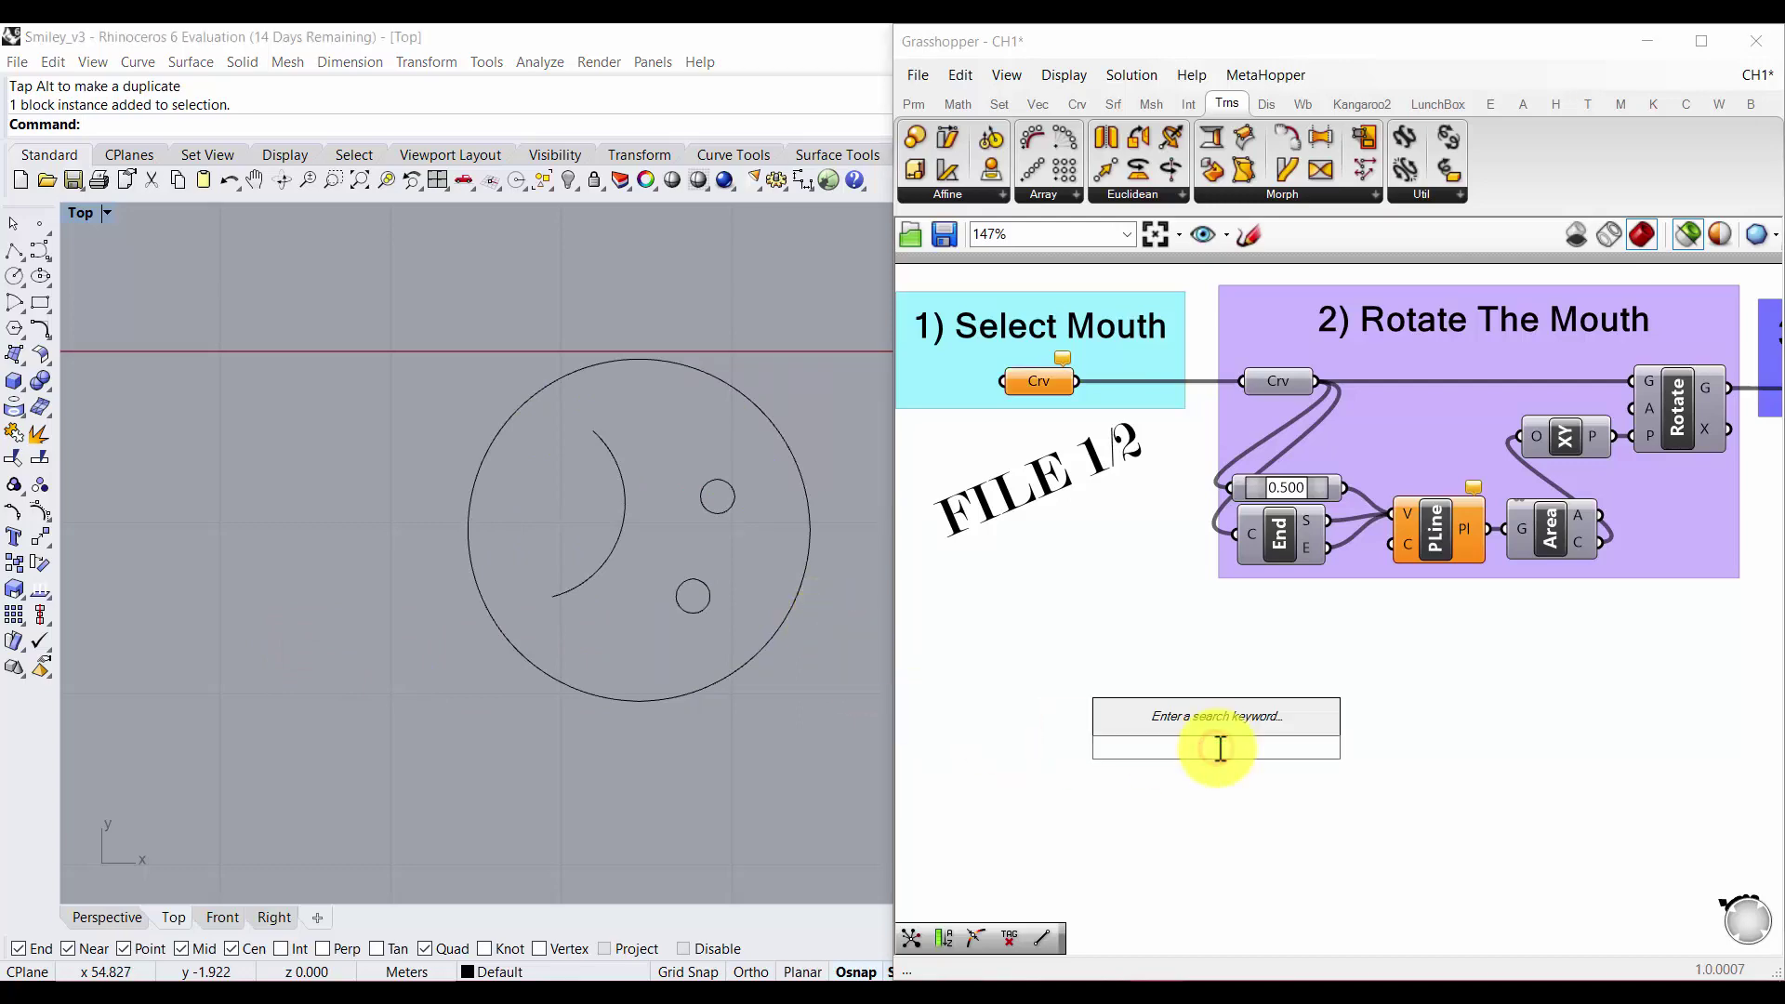
type("block")
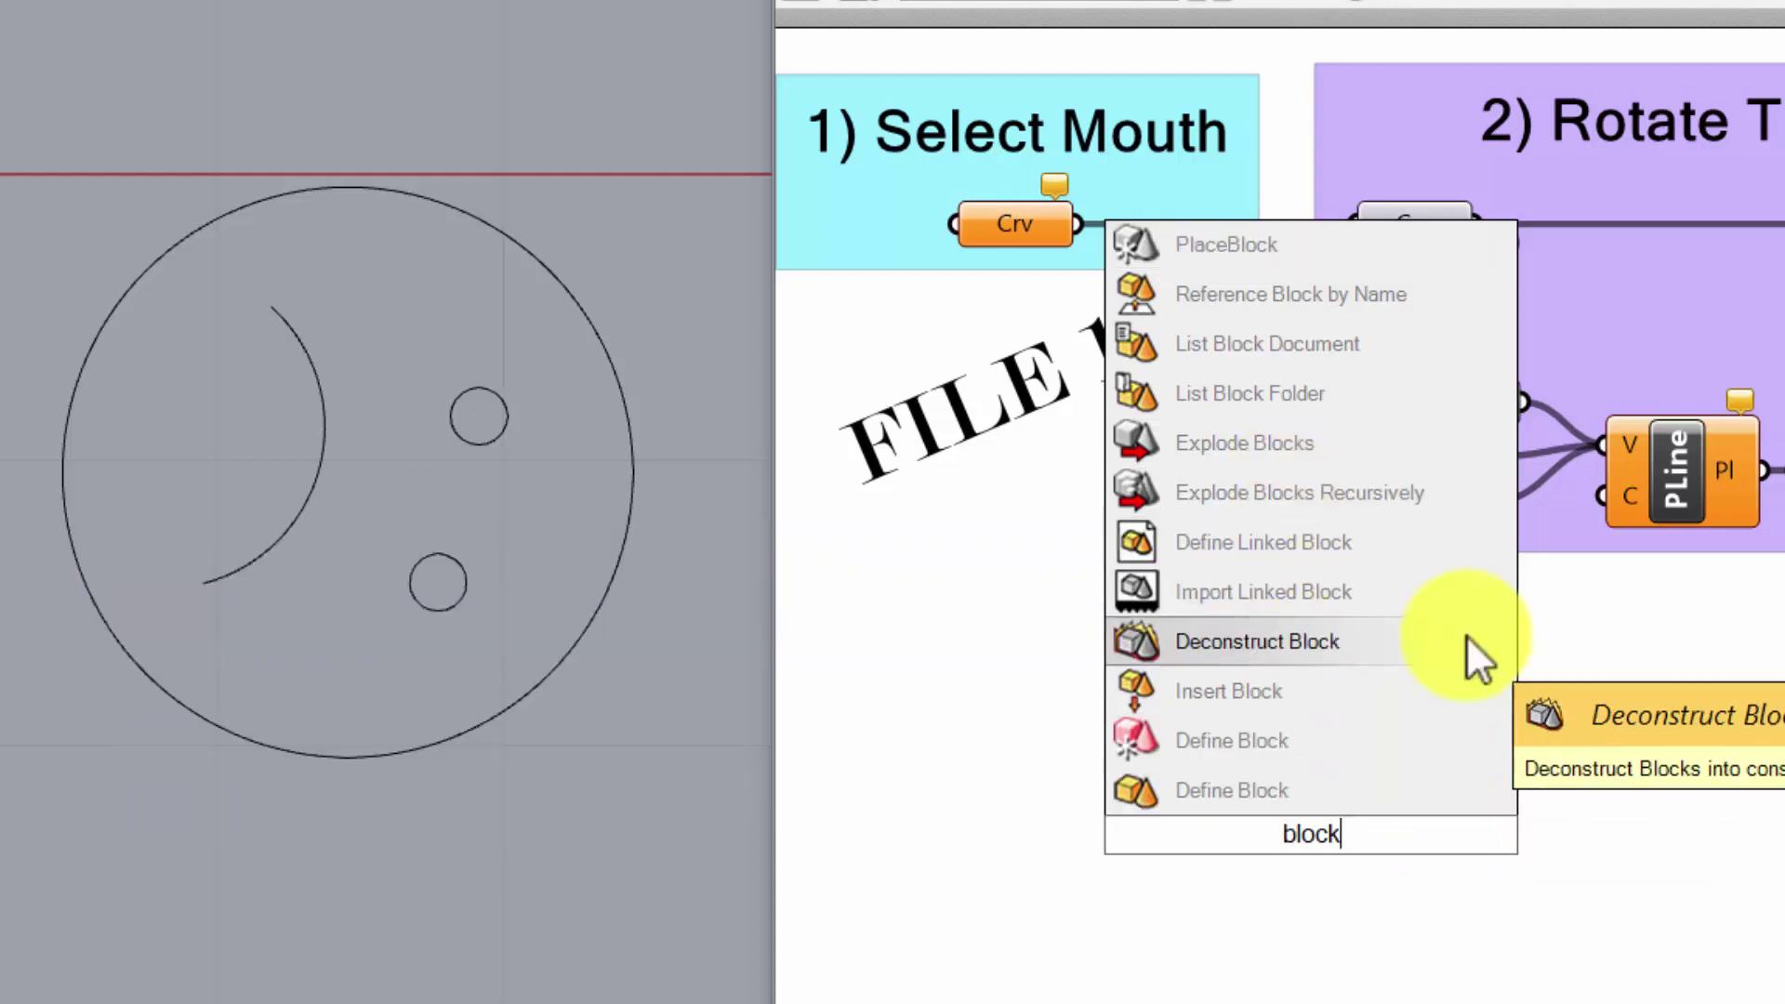
left_click(1765, 850)
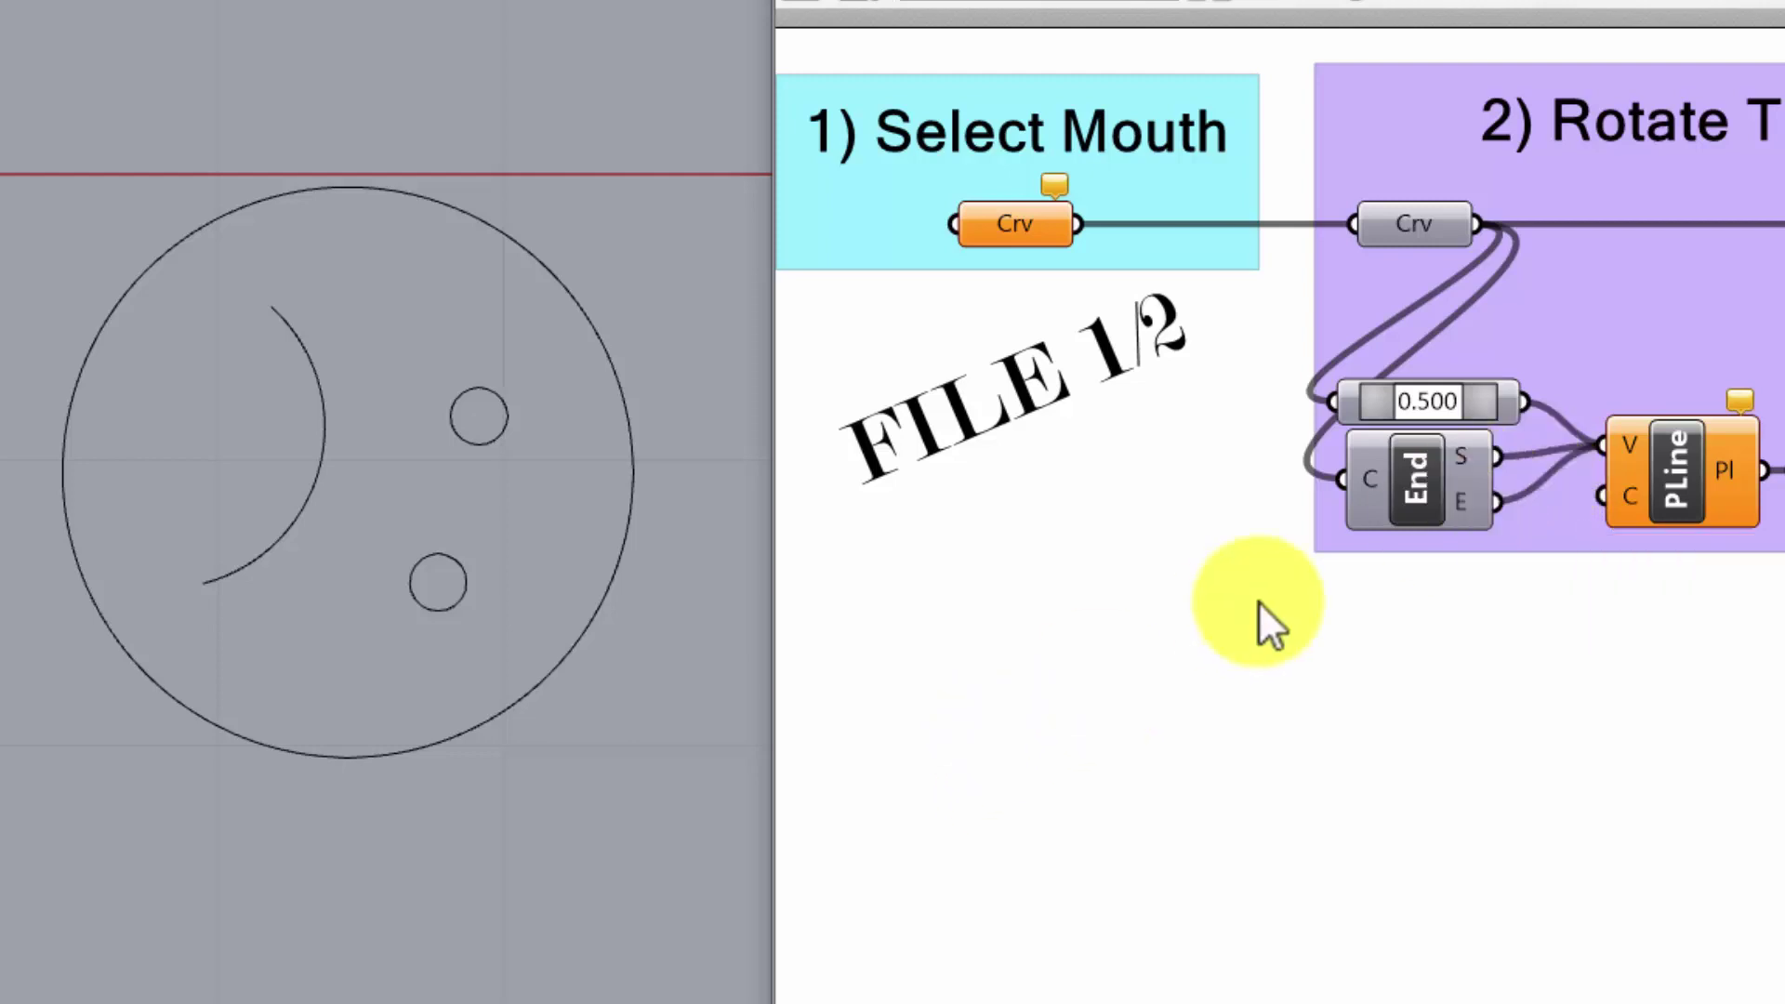
double_click(1171, 593)
type("blo")
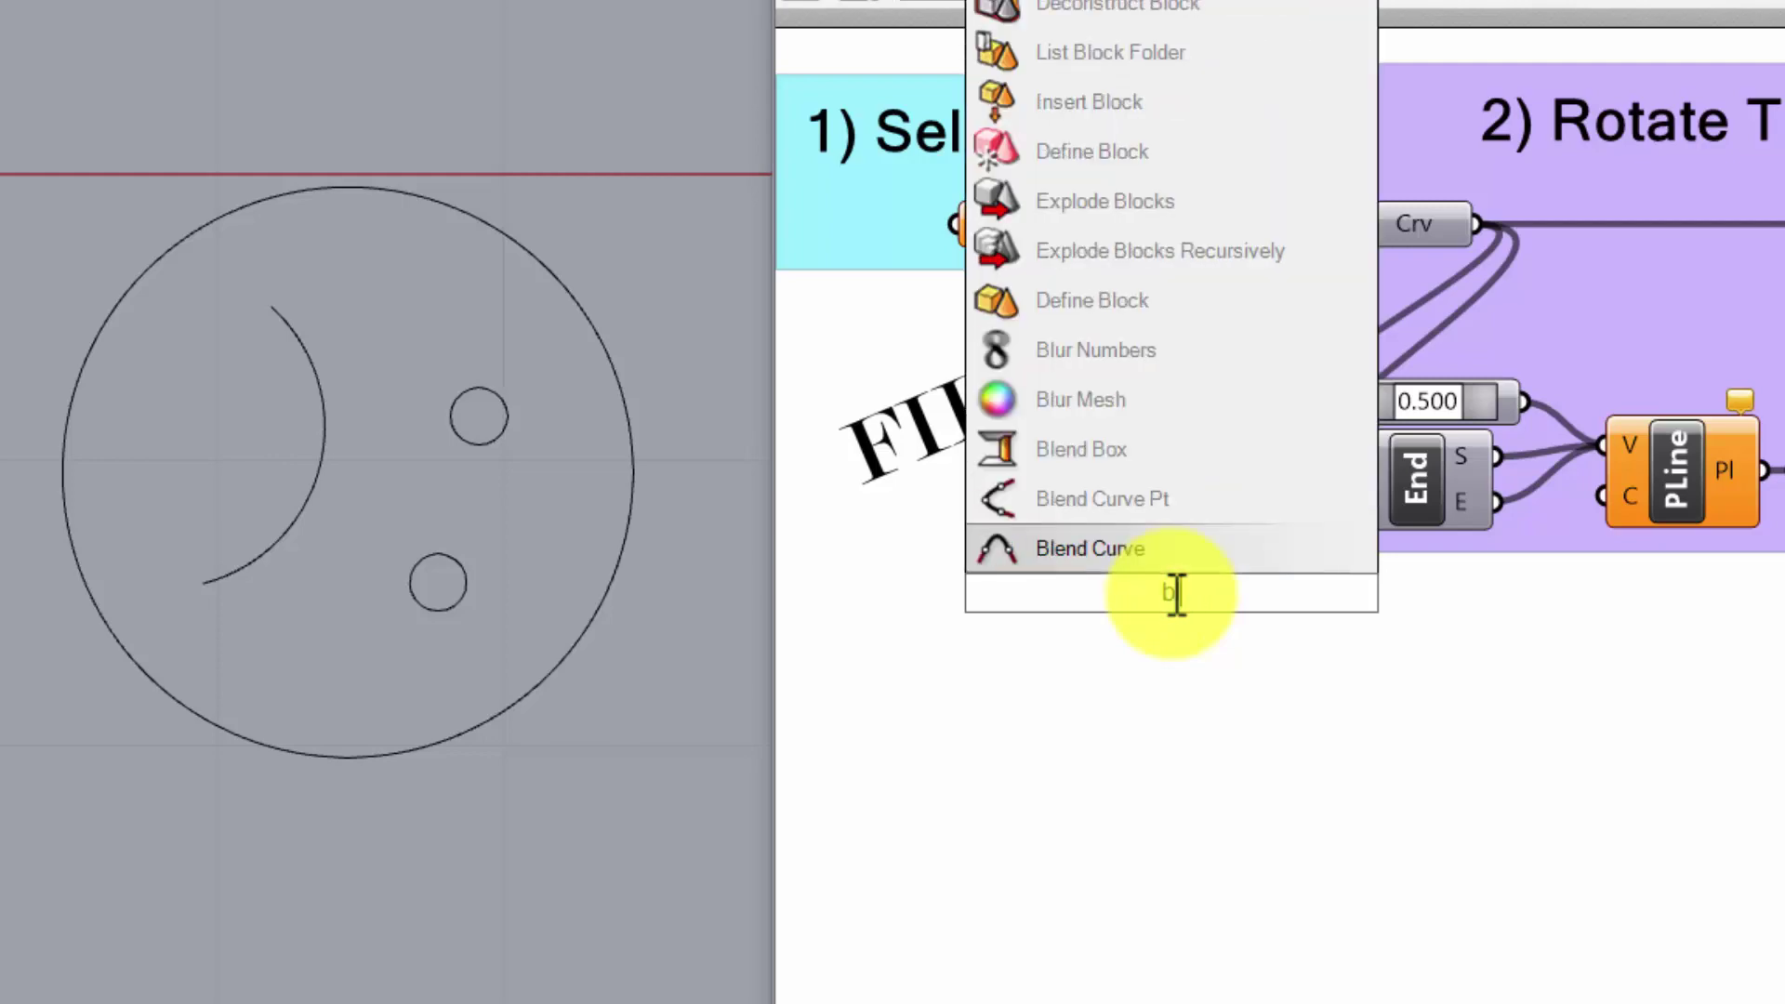
type("ck")
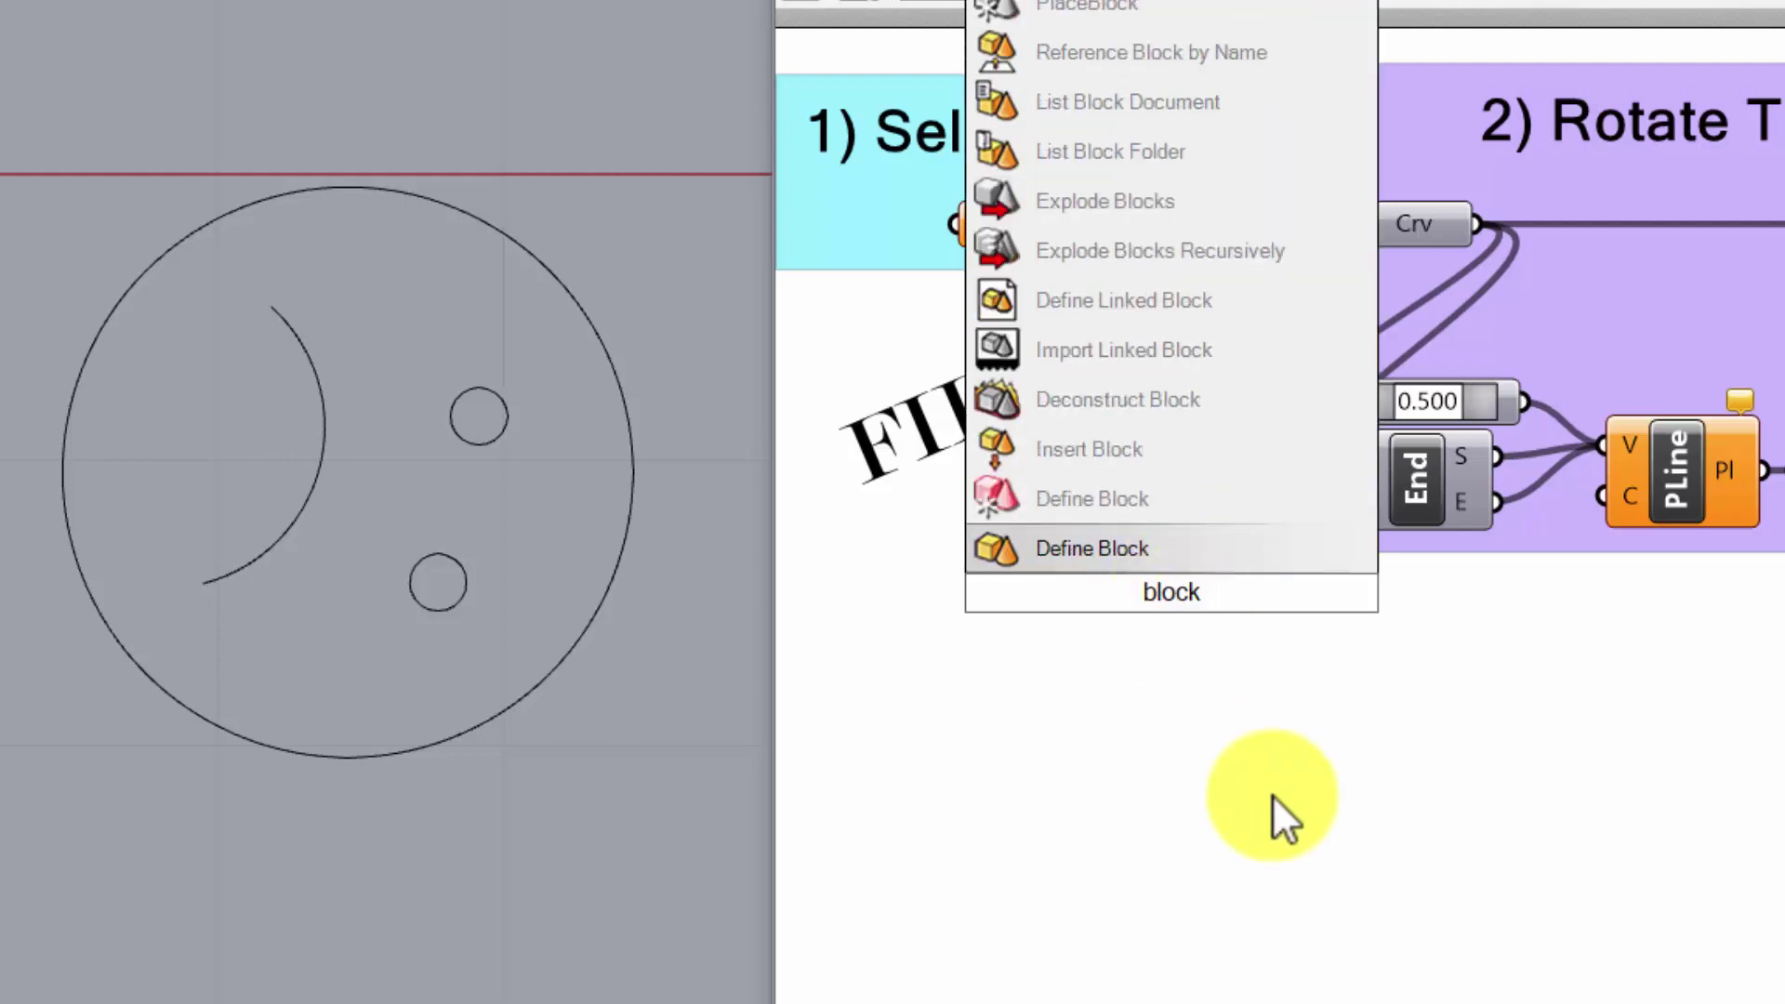
left_click(1274, 807)
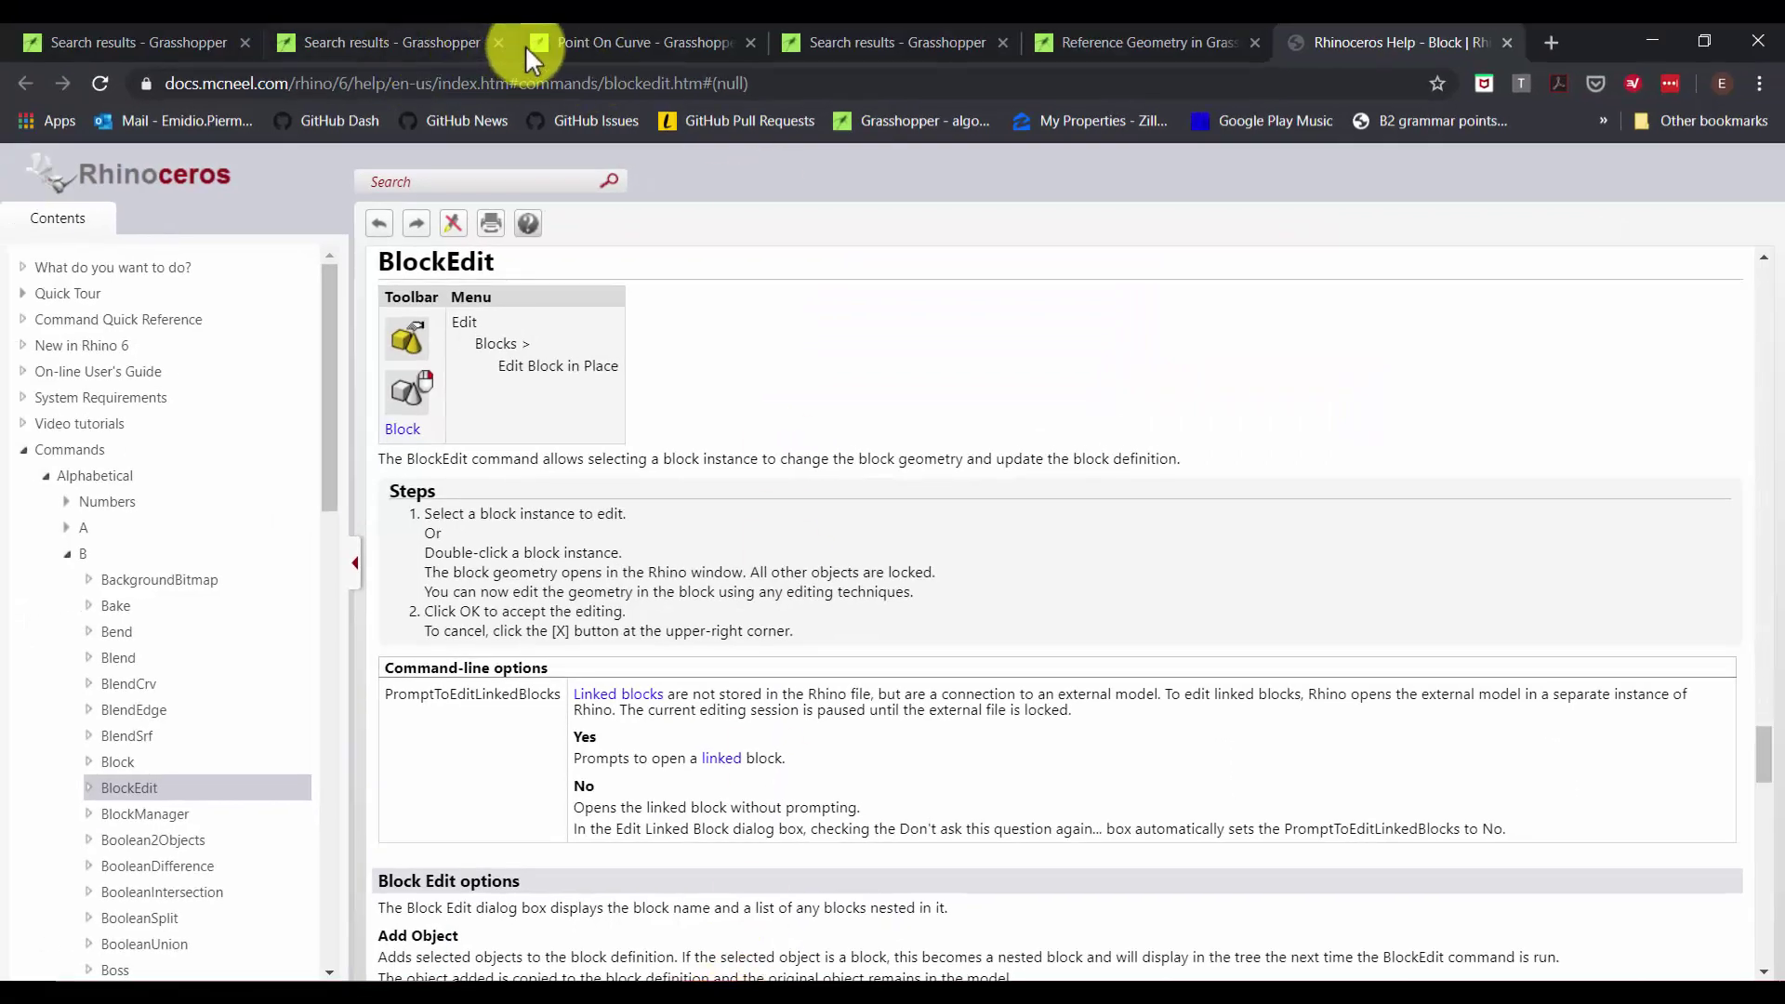
In the web browser, search the Grasshopper forum for "reference block to grasshopper", limited to Grasshopper3d only.
left_click(342, 43)
left_click(1261, 645)
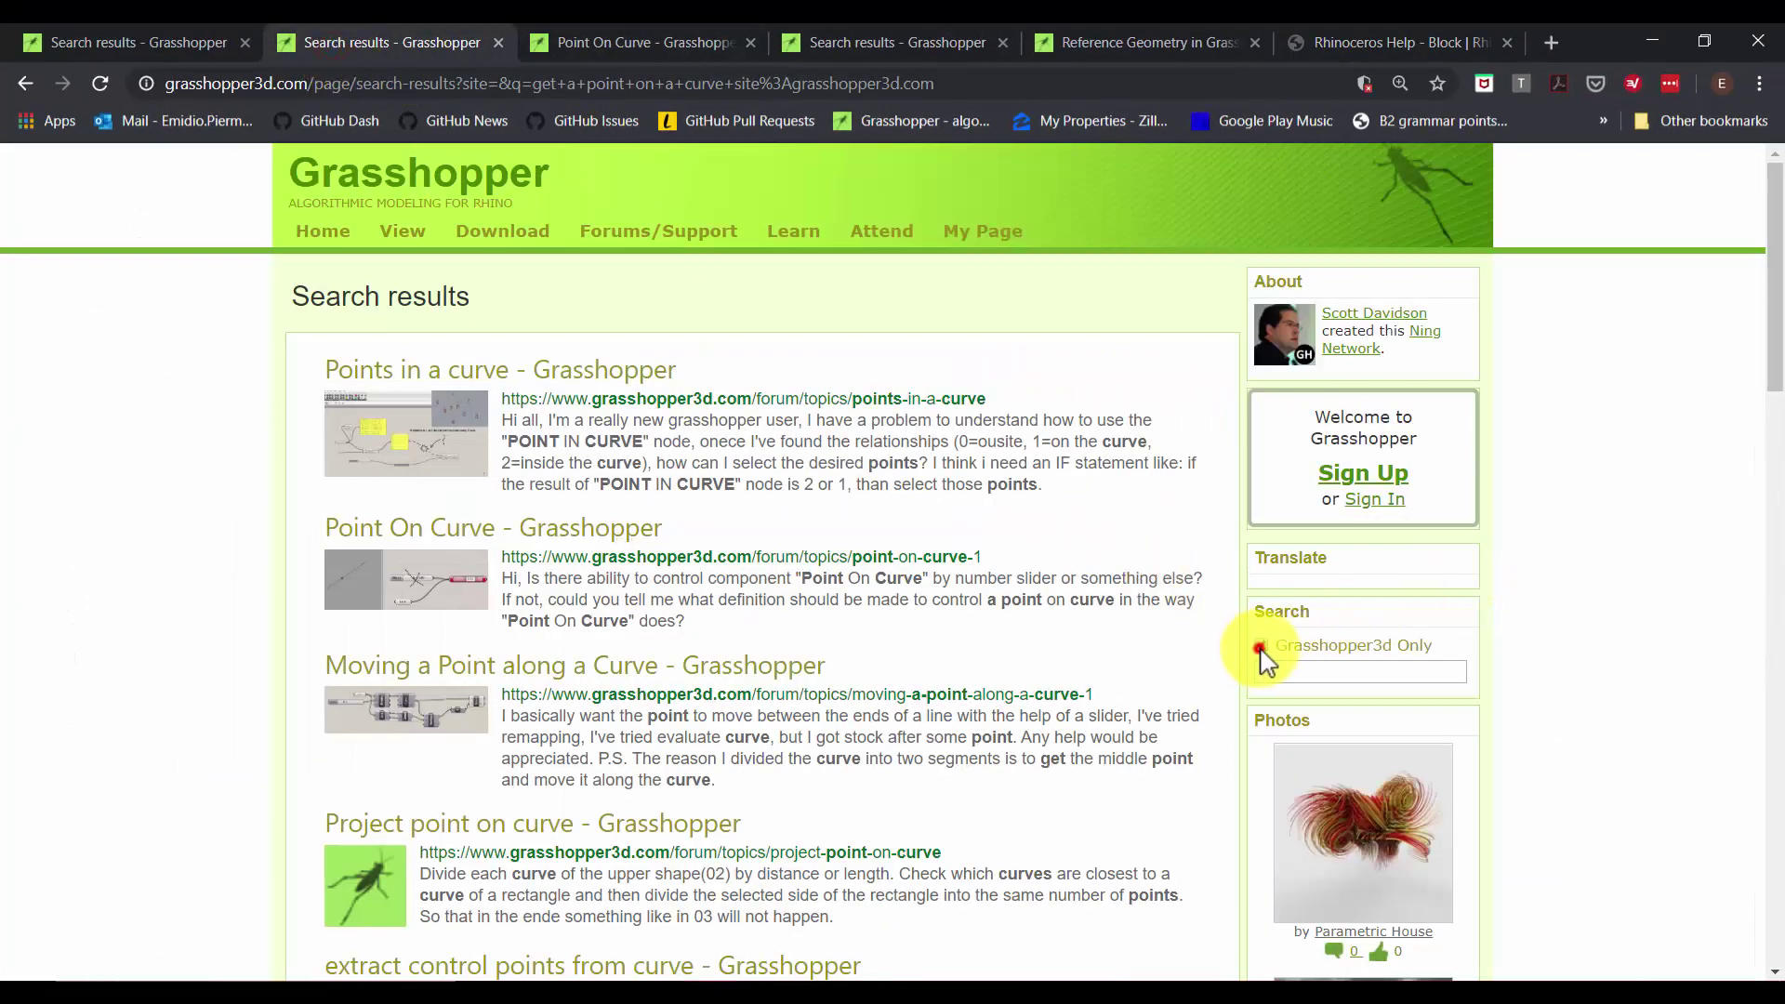
left_click(1278, 669)
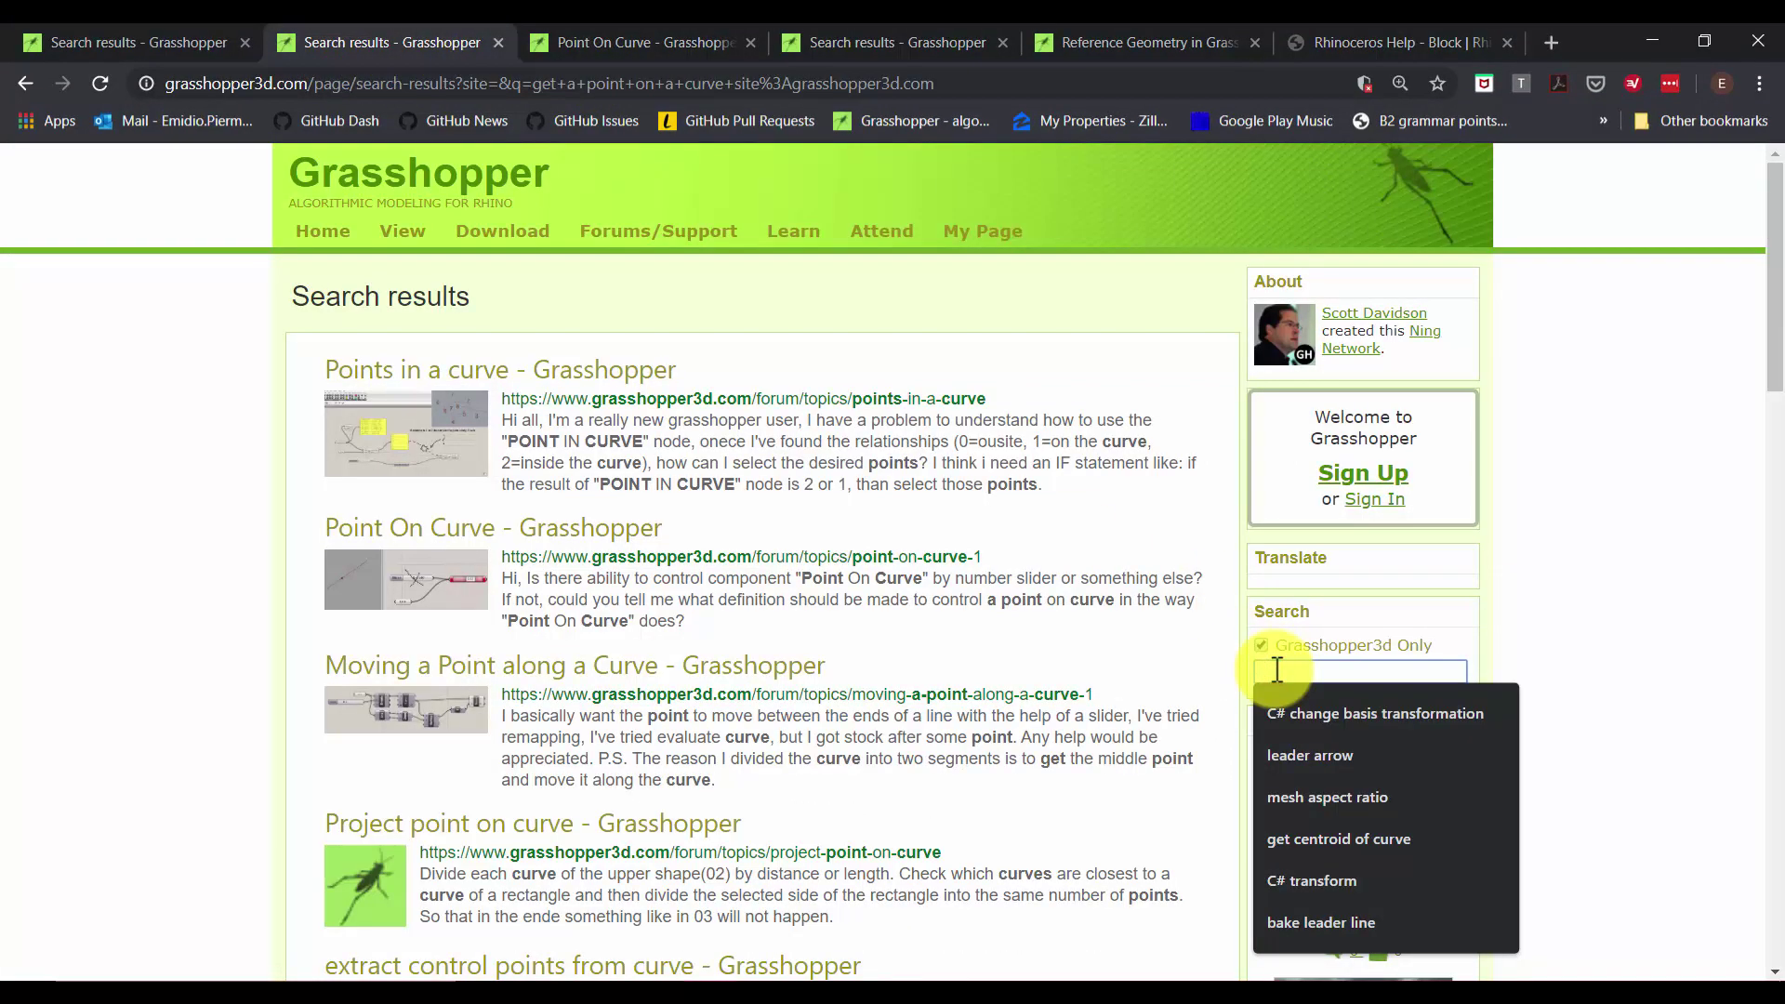
type("reference block to gr")
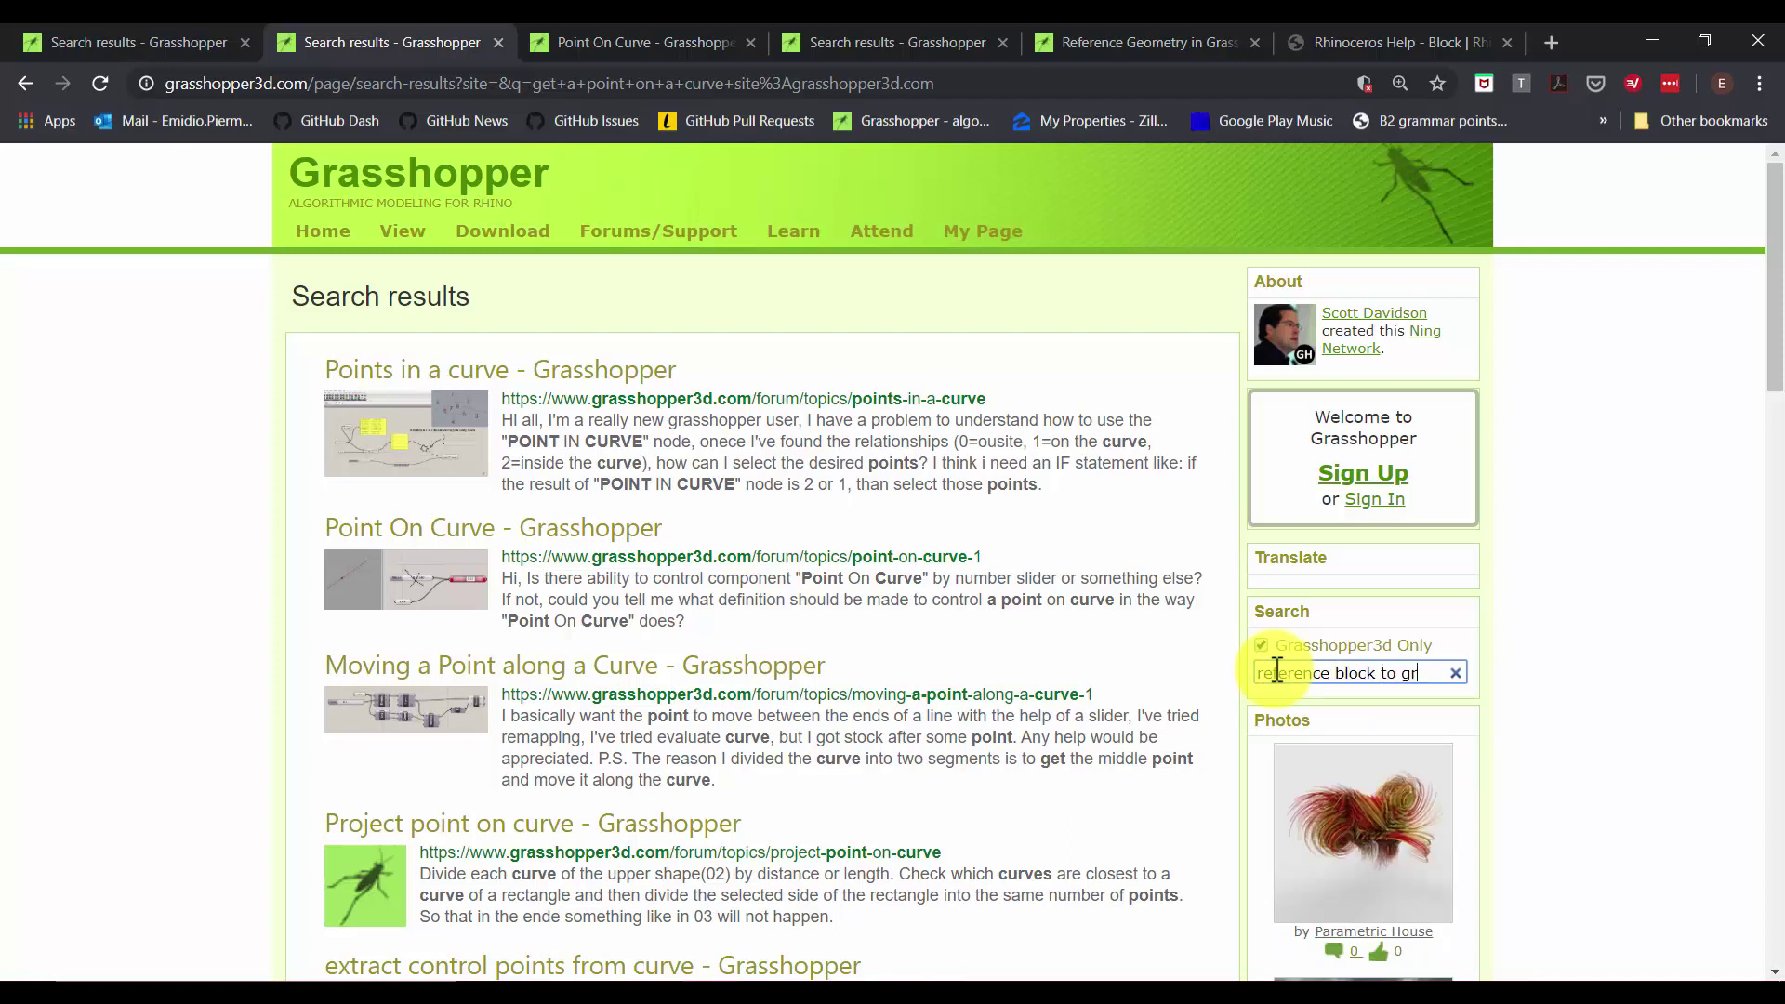
type("asshopper")
key("Return")
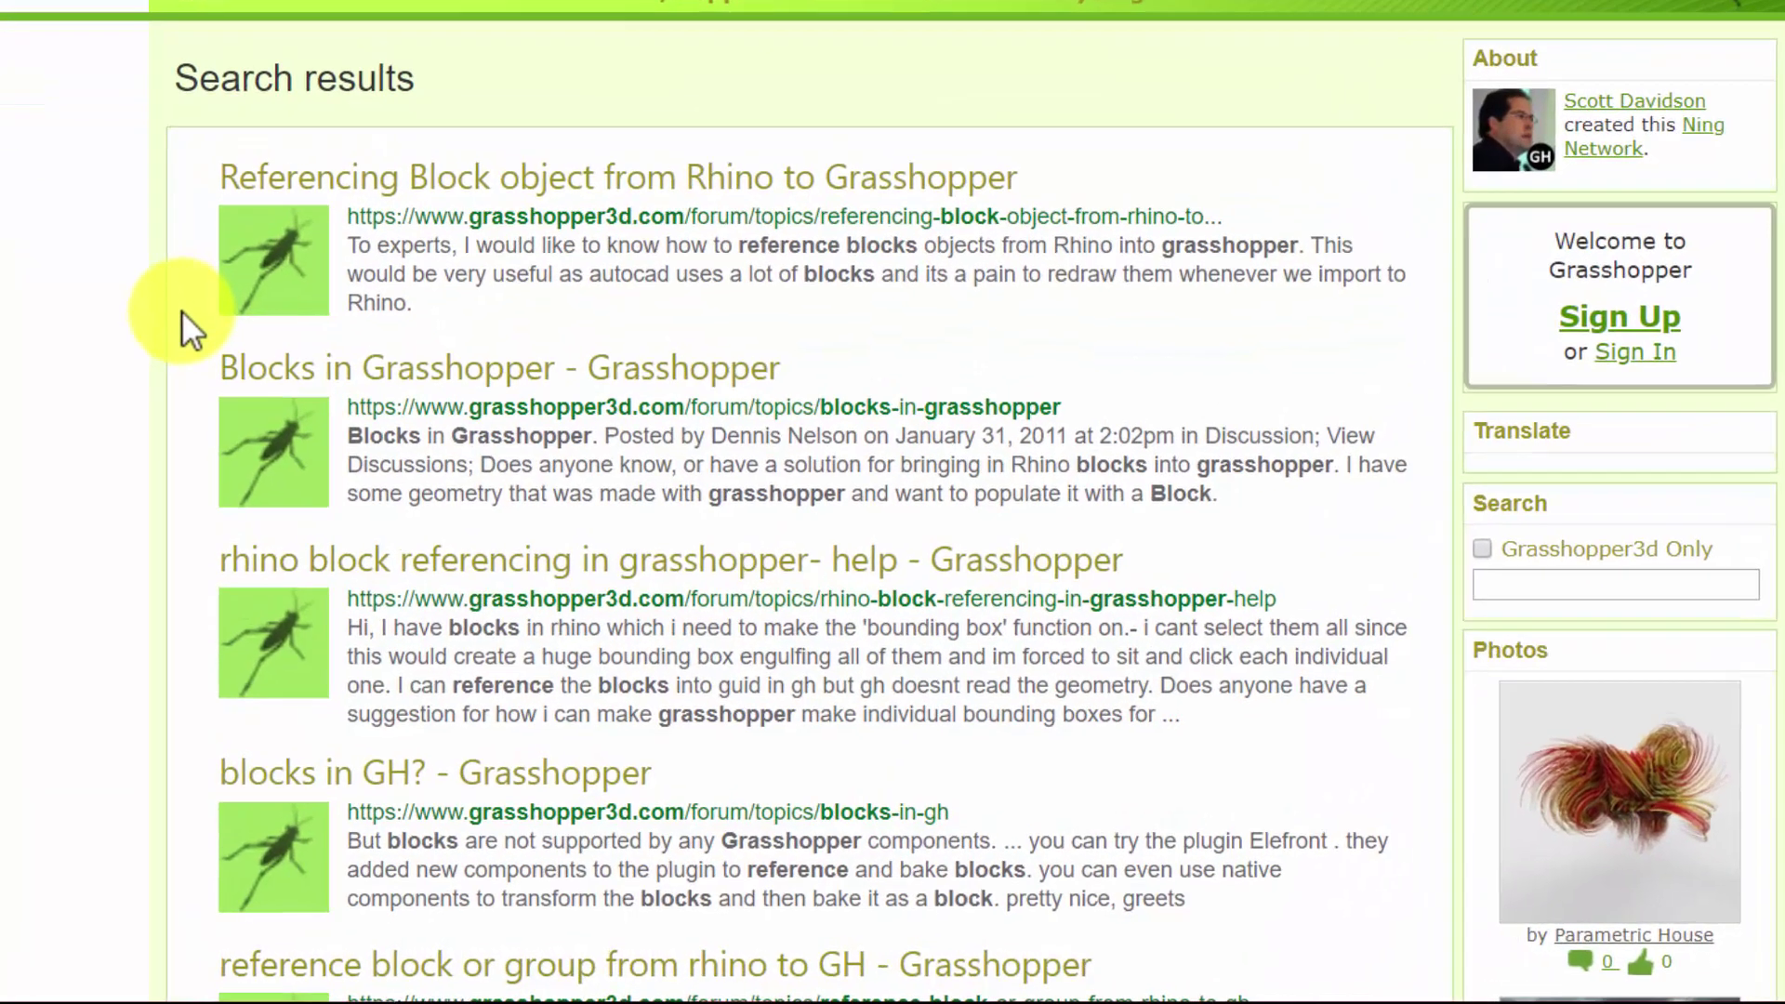
Open the "blocks in GH?" discussion and read the question and its first reply, highlighting both.
left_click(663, 586)
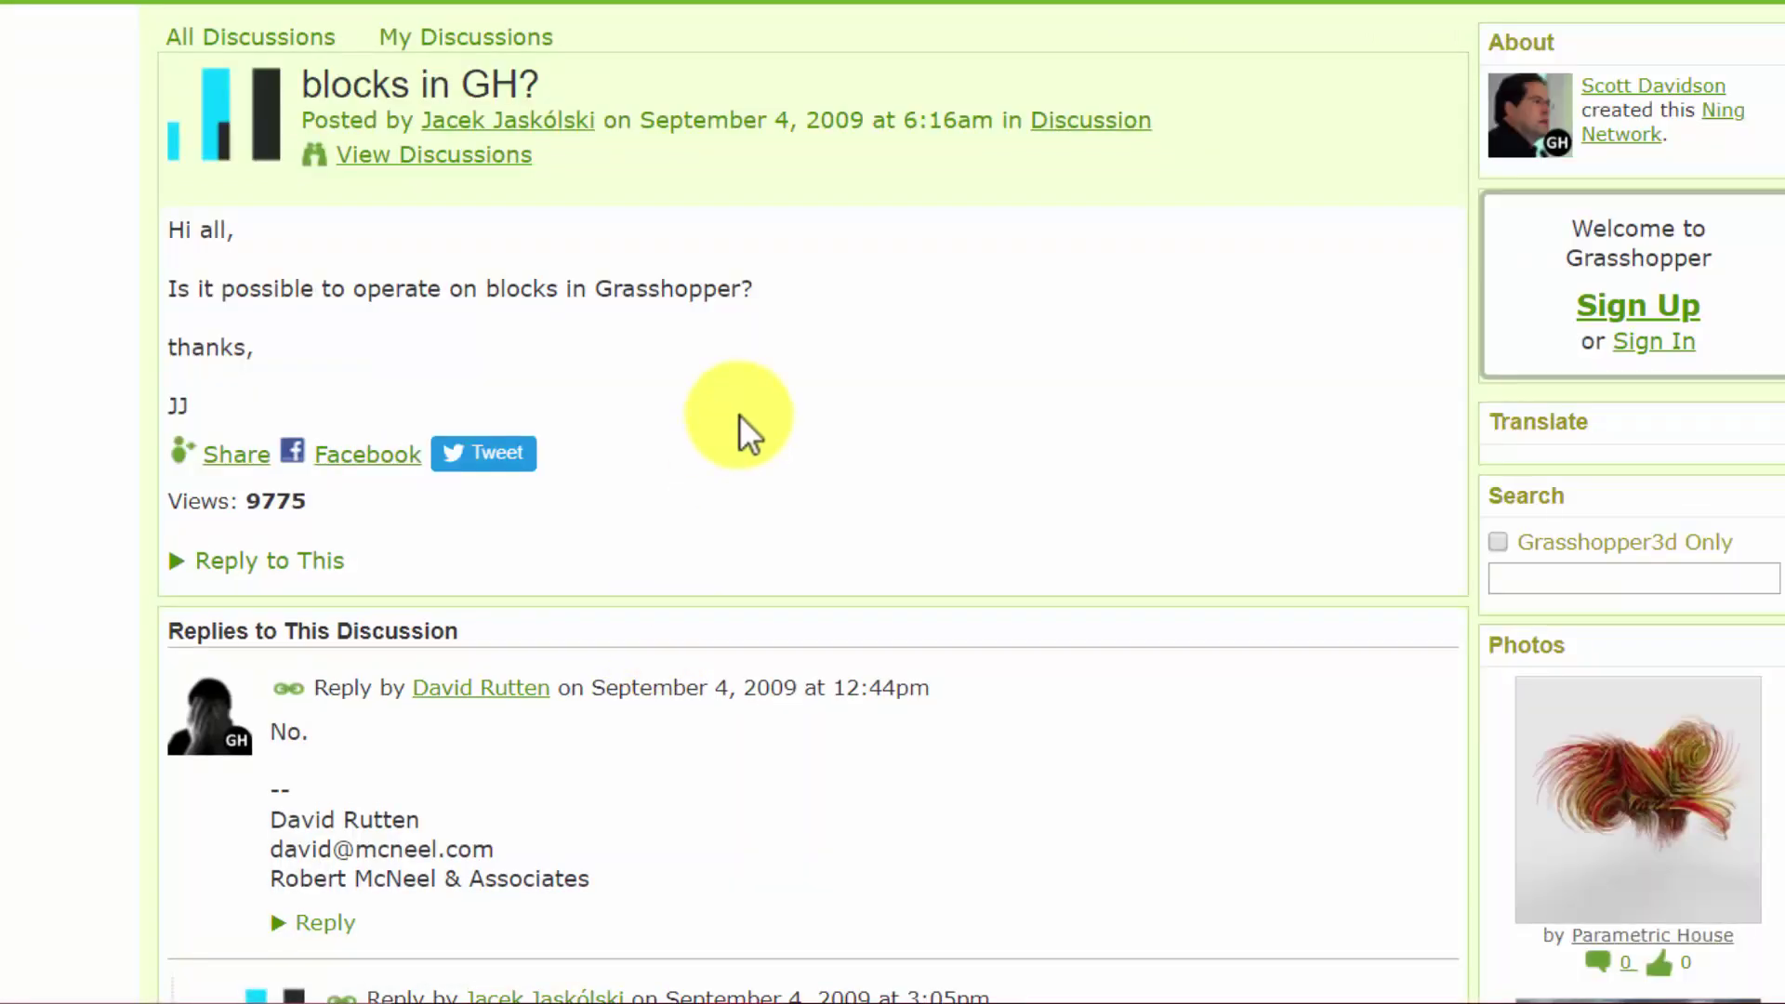
middle_click_drag(900, 425, 894, 462)
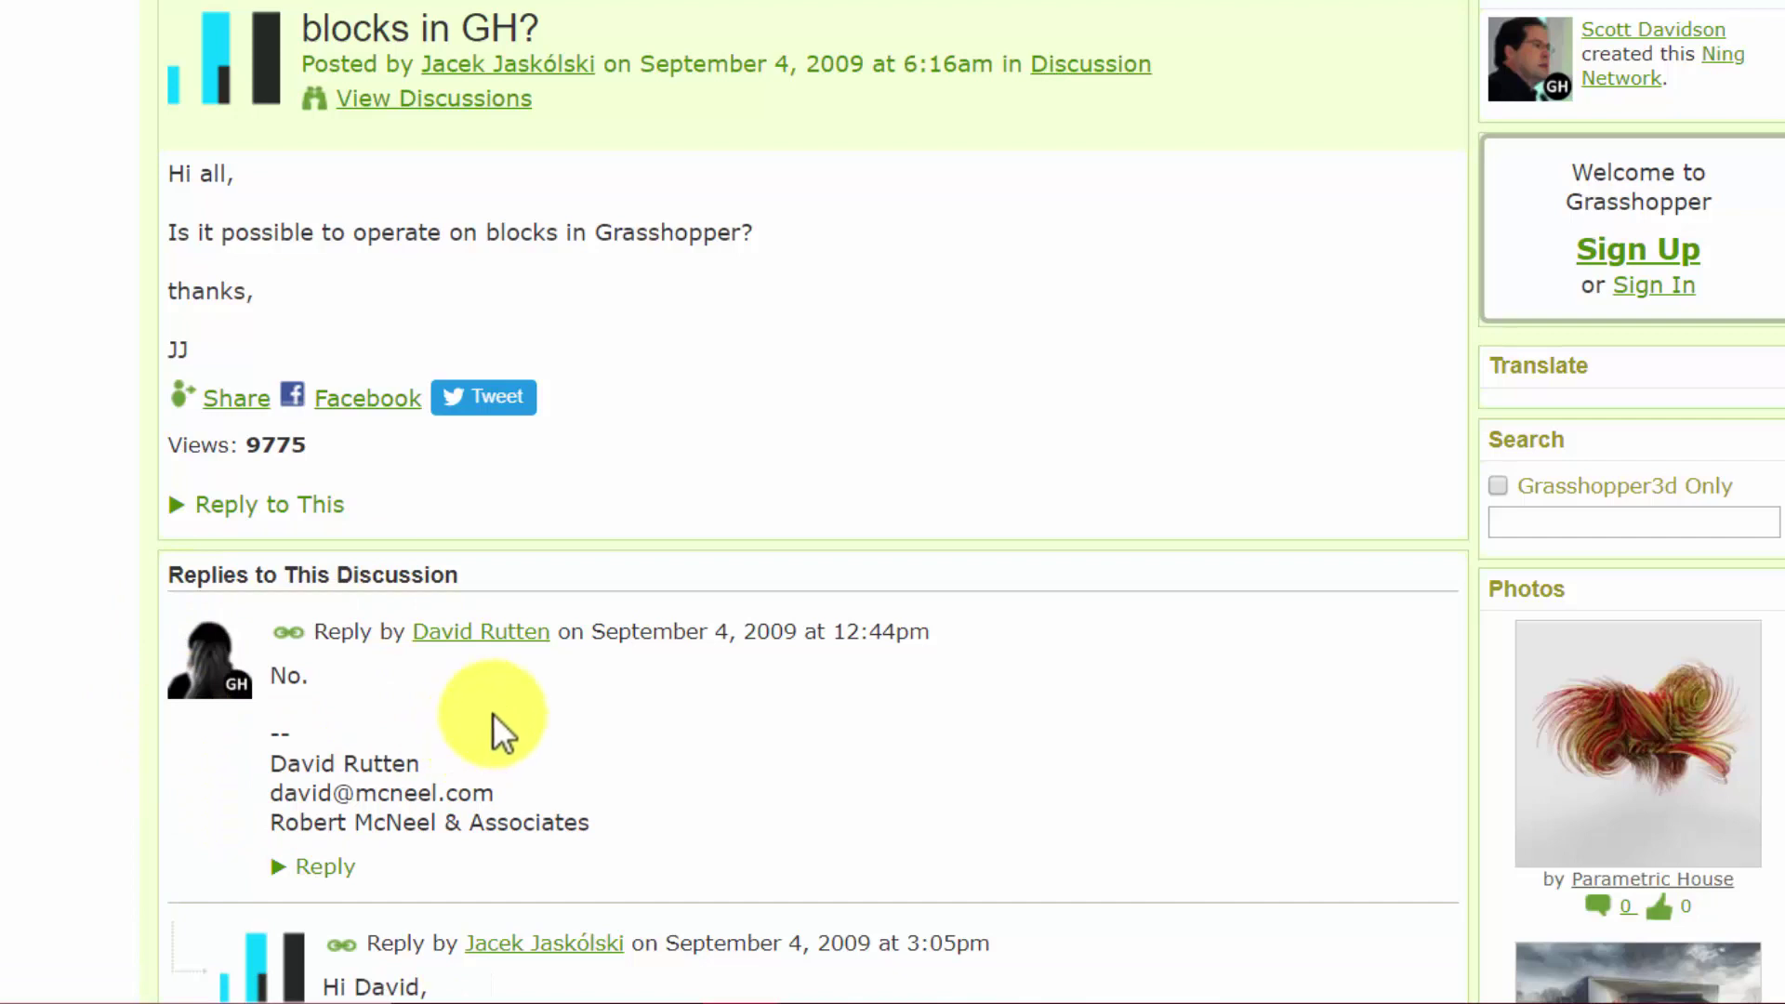
left_click_drag(183, 230, 789, 245)
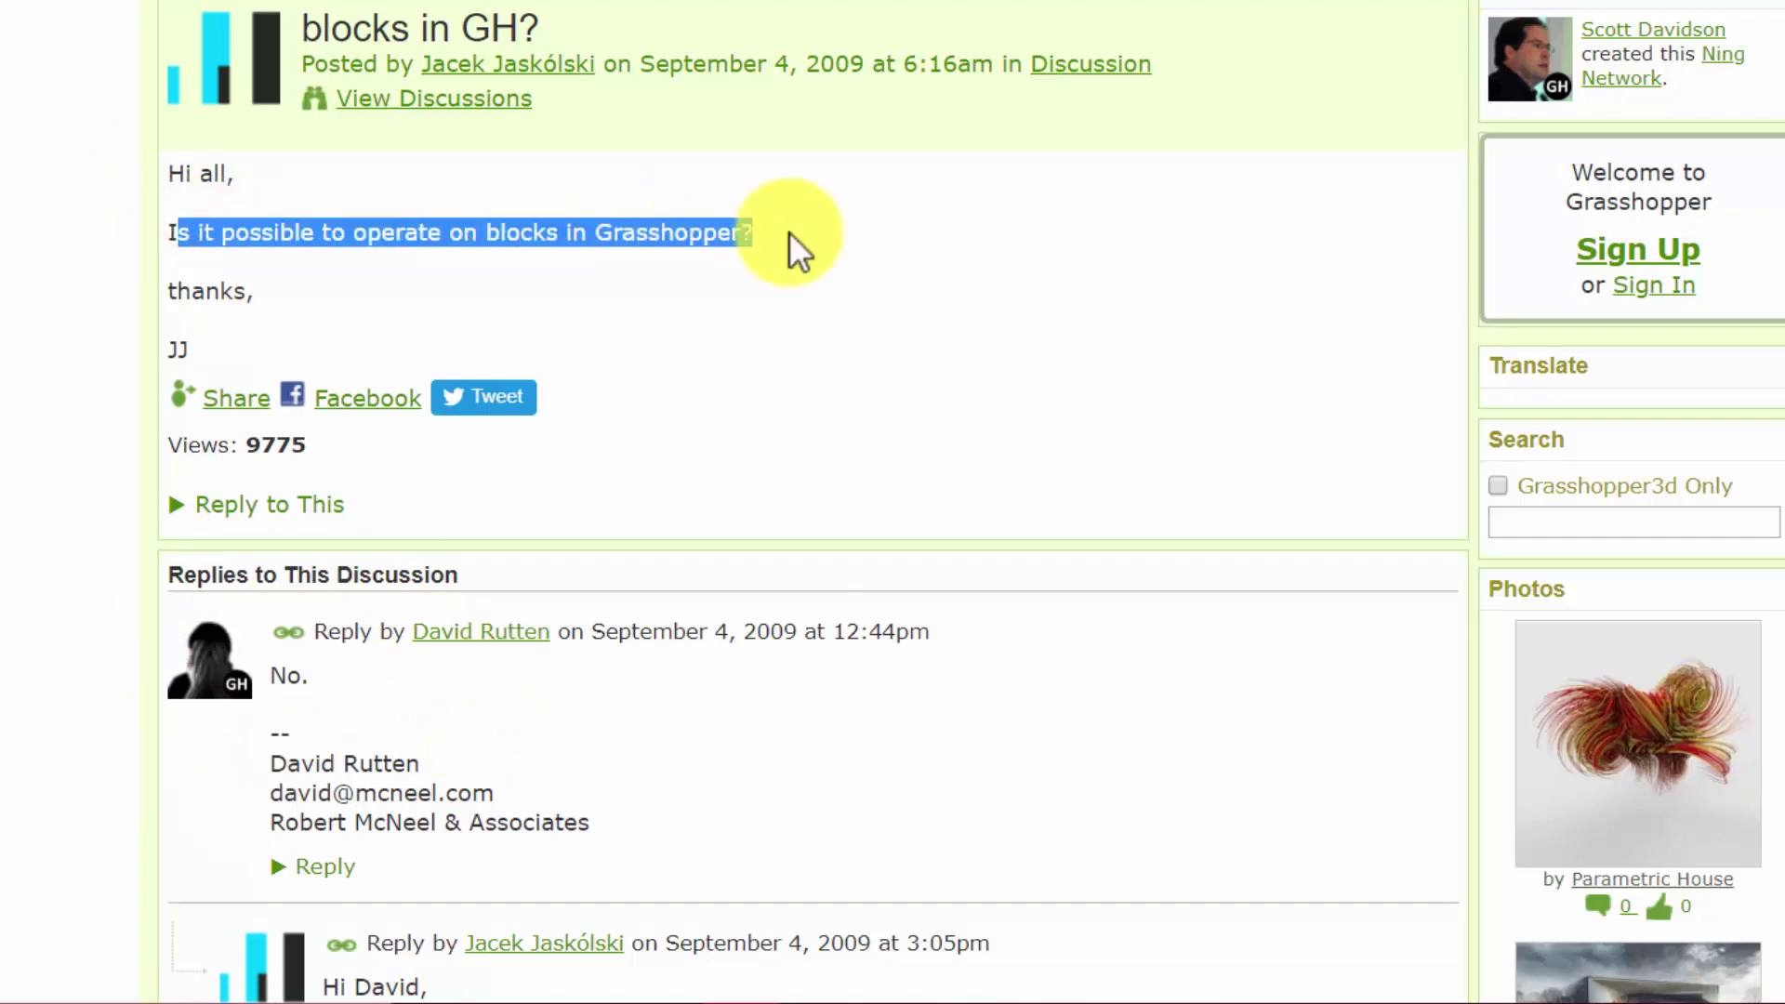
left_click_drag(316, 684, 275, 678)
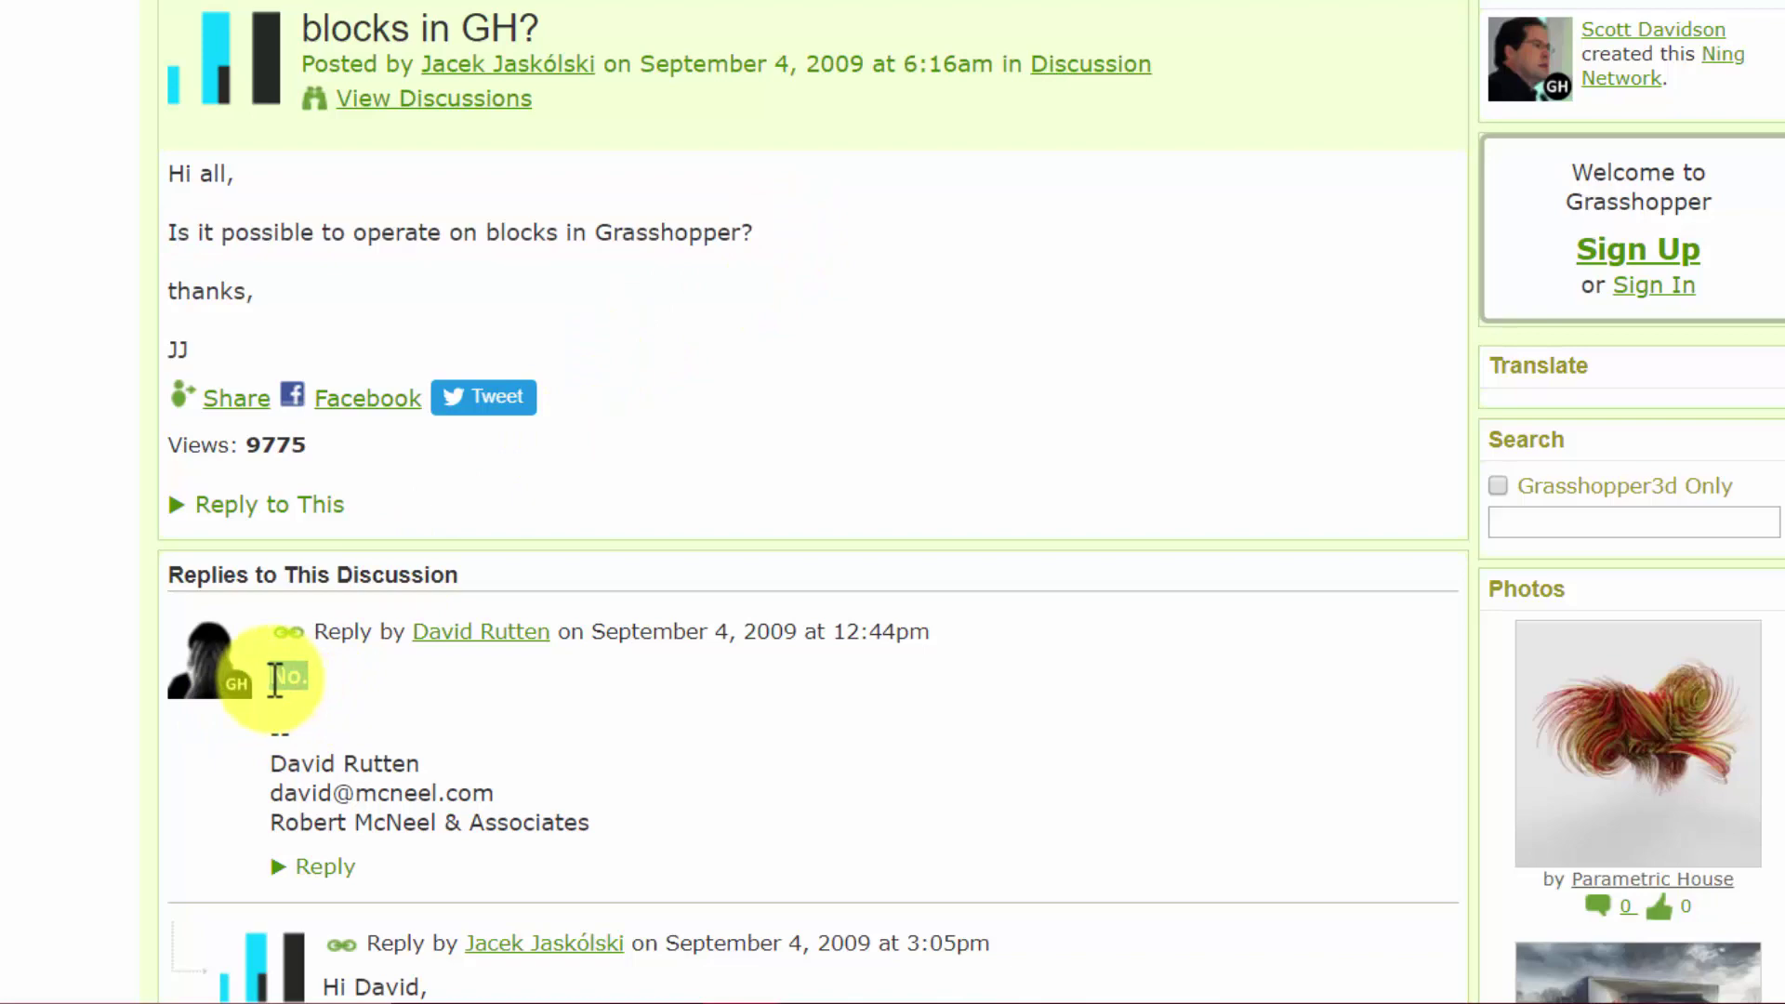
left_click(661, 482)
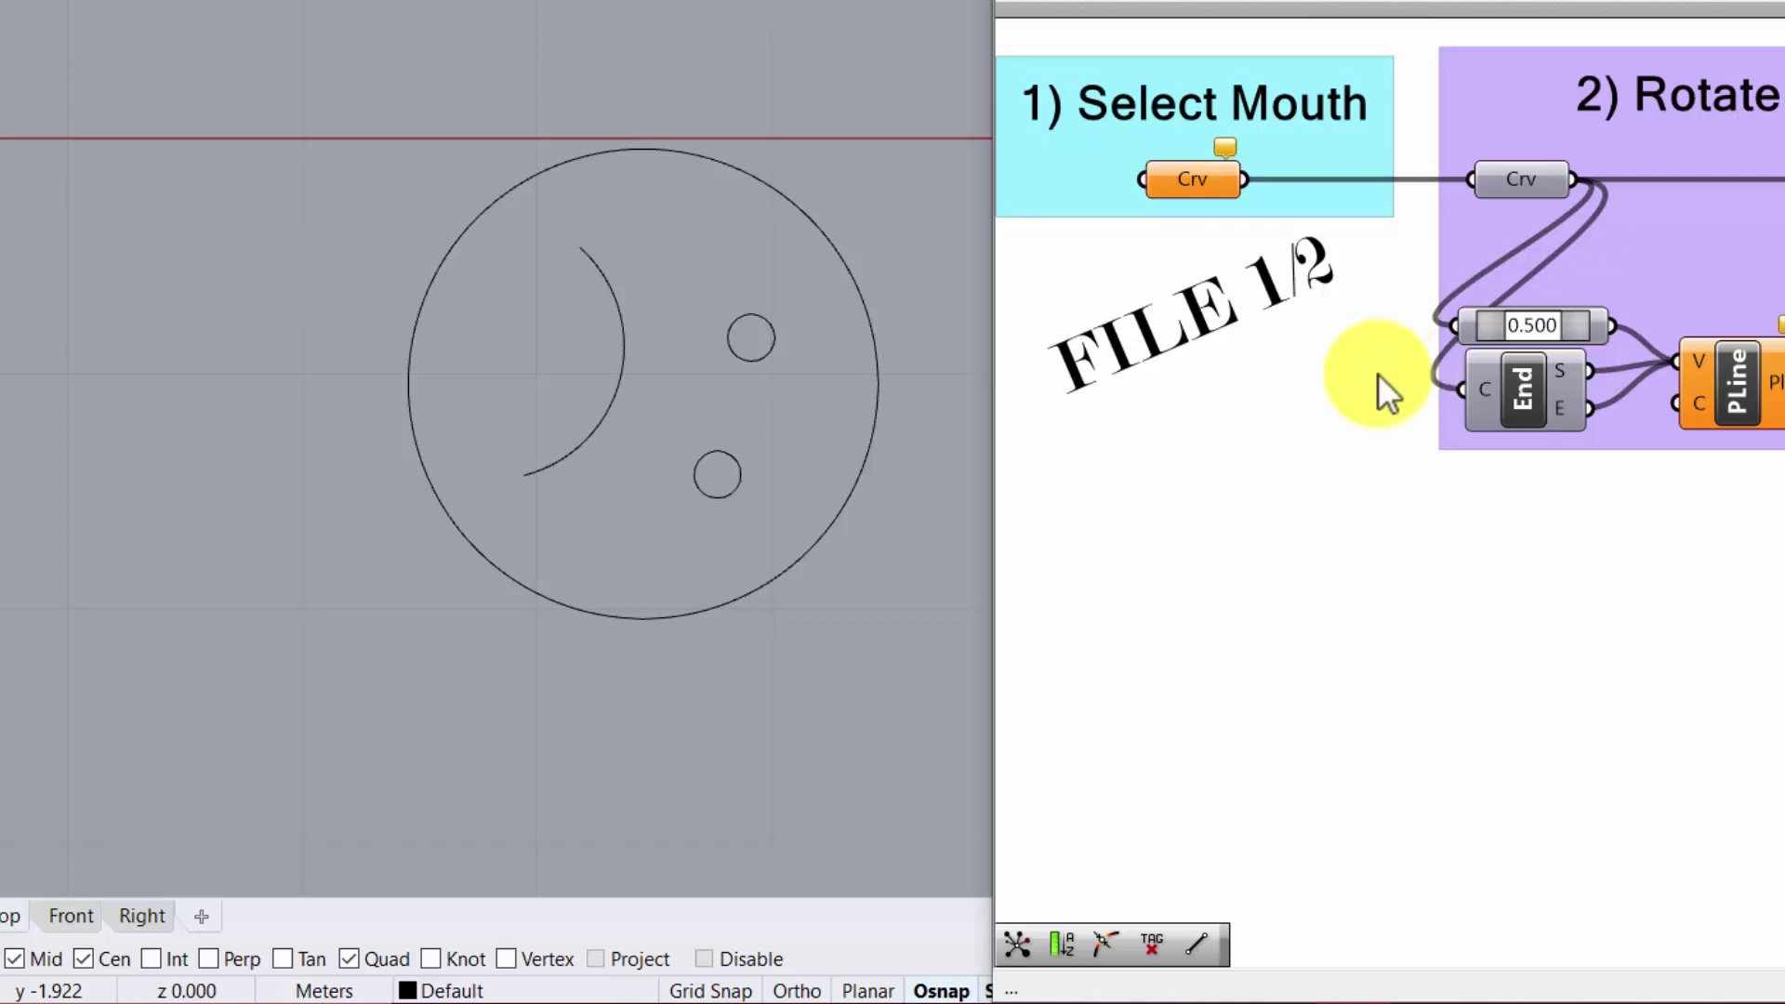
Back in Rhino and Grasshopper, select the mouth-rotation components on the canvas and the smiley block in the Top view.
scroll(1325, 334, "down", 2)
left_click_drag(1075, 67, 1781, 495)
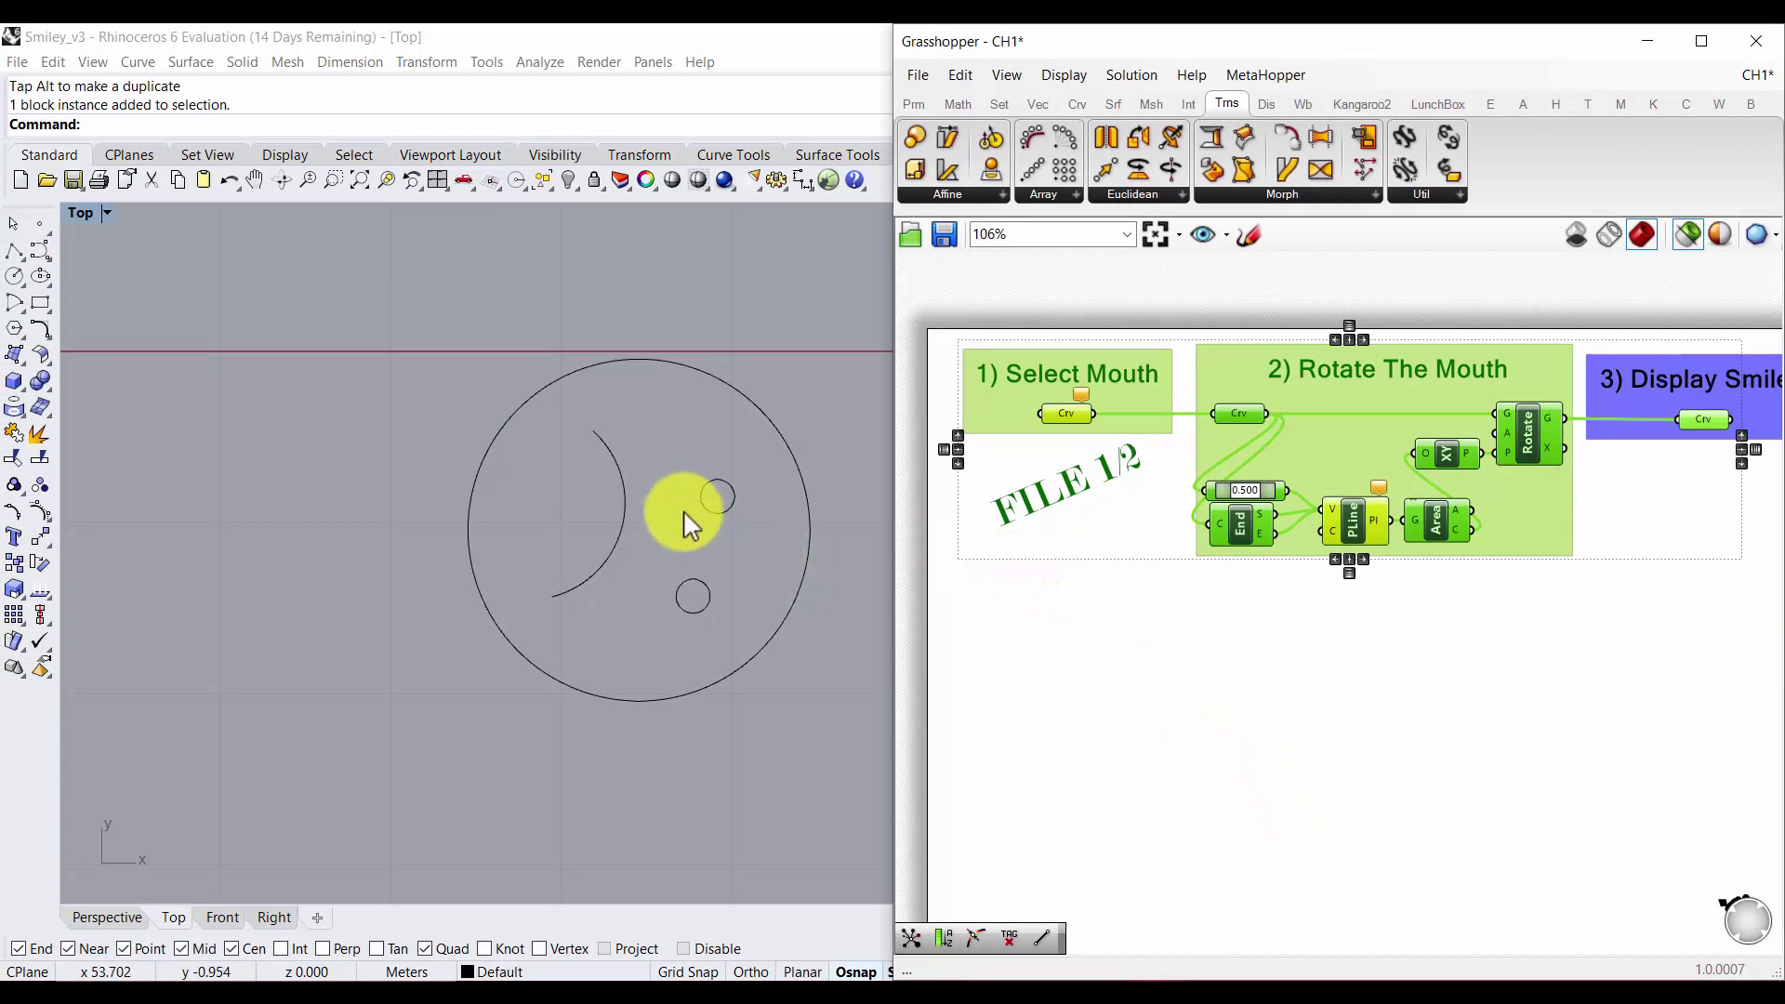
left_click(1180, 683)
left_click_drag(978, 292, 1754, 586)
left_click(766, 636)
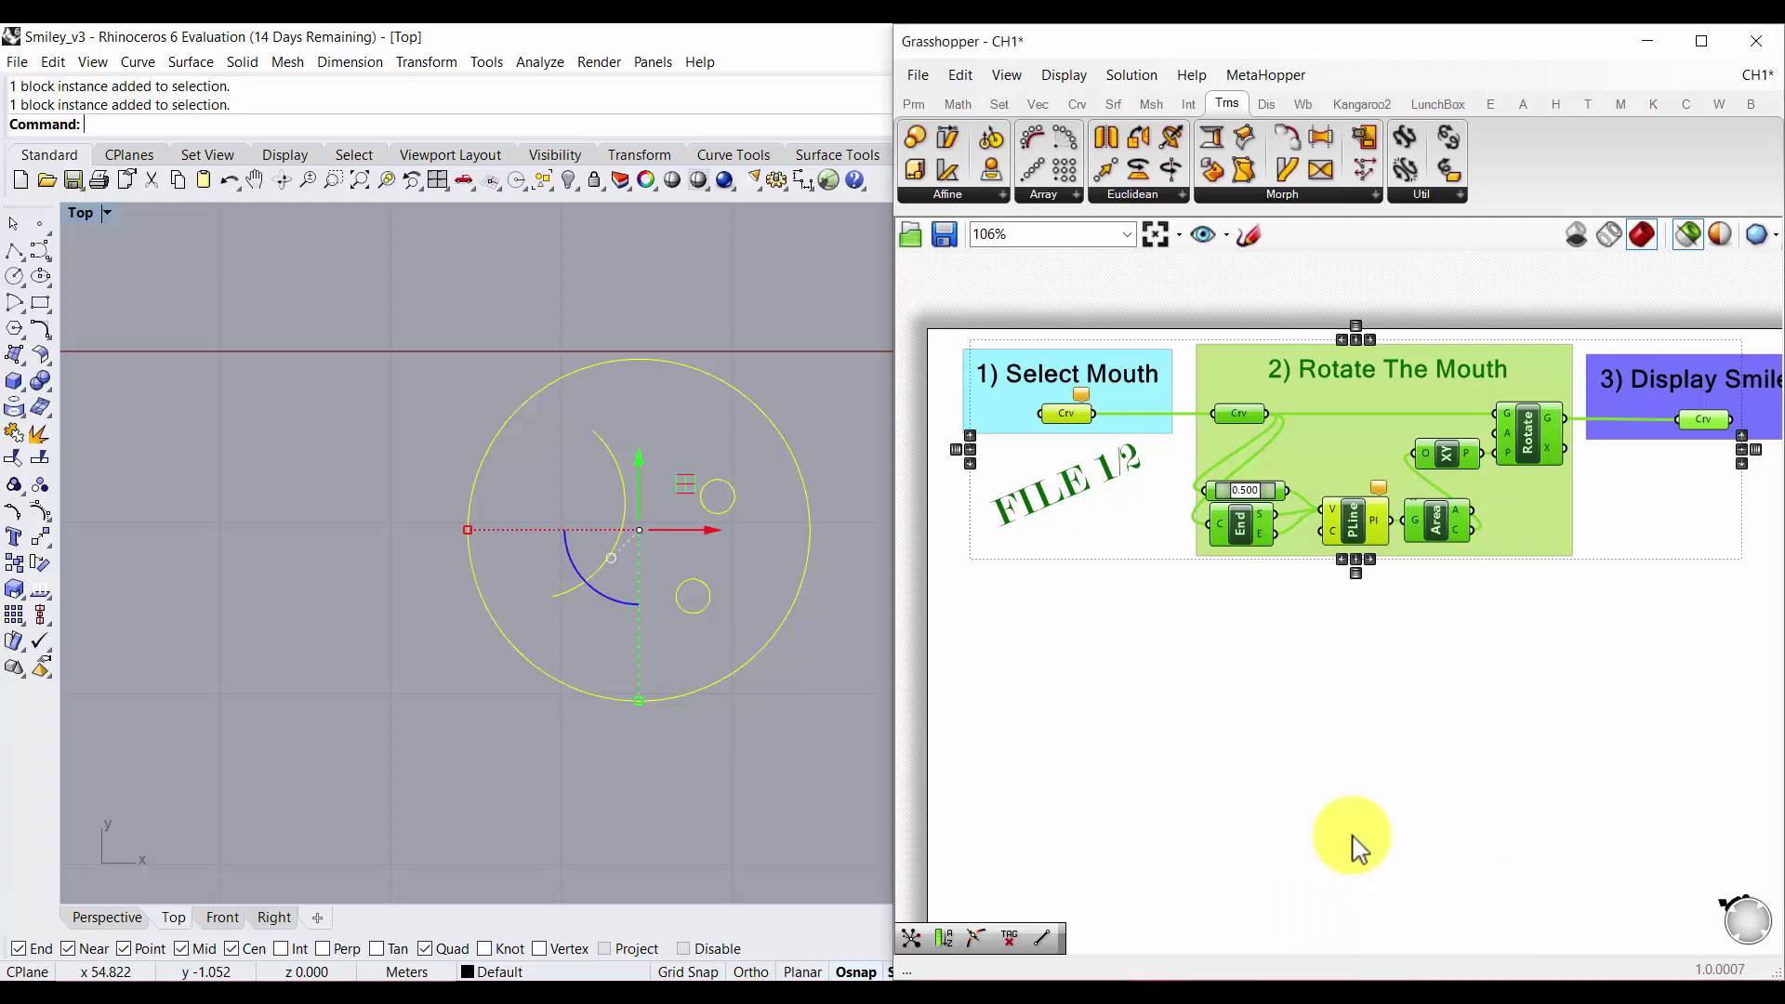
Reselect the smiley block in the Top view and select the Curve parameter in the Select Mouth group to check its contents.
left_click(739, 739)
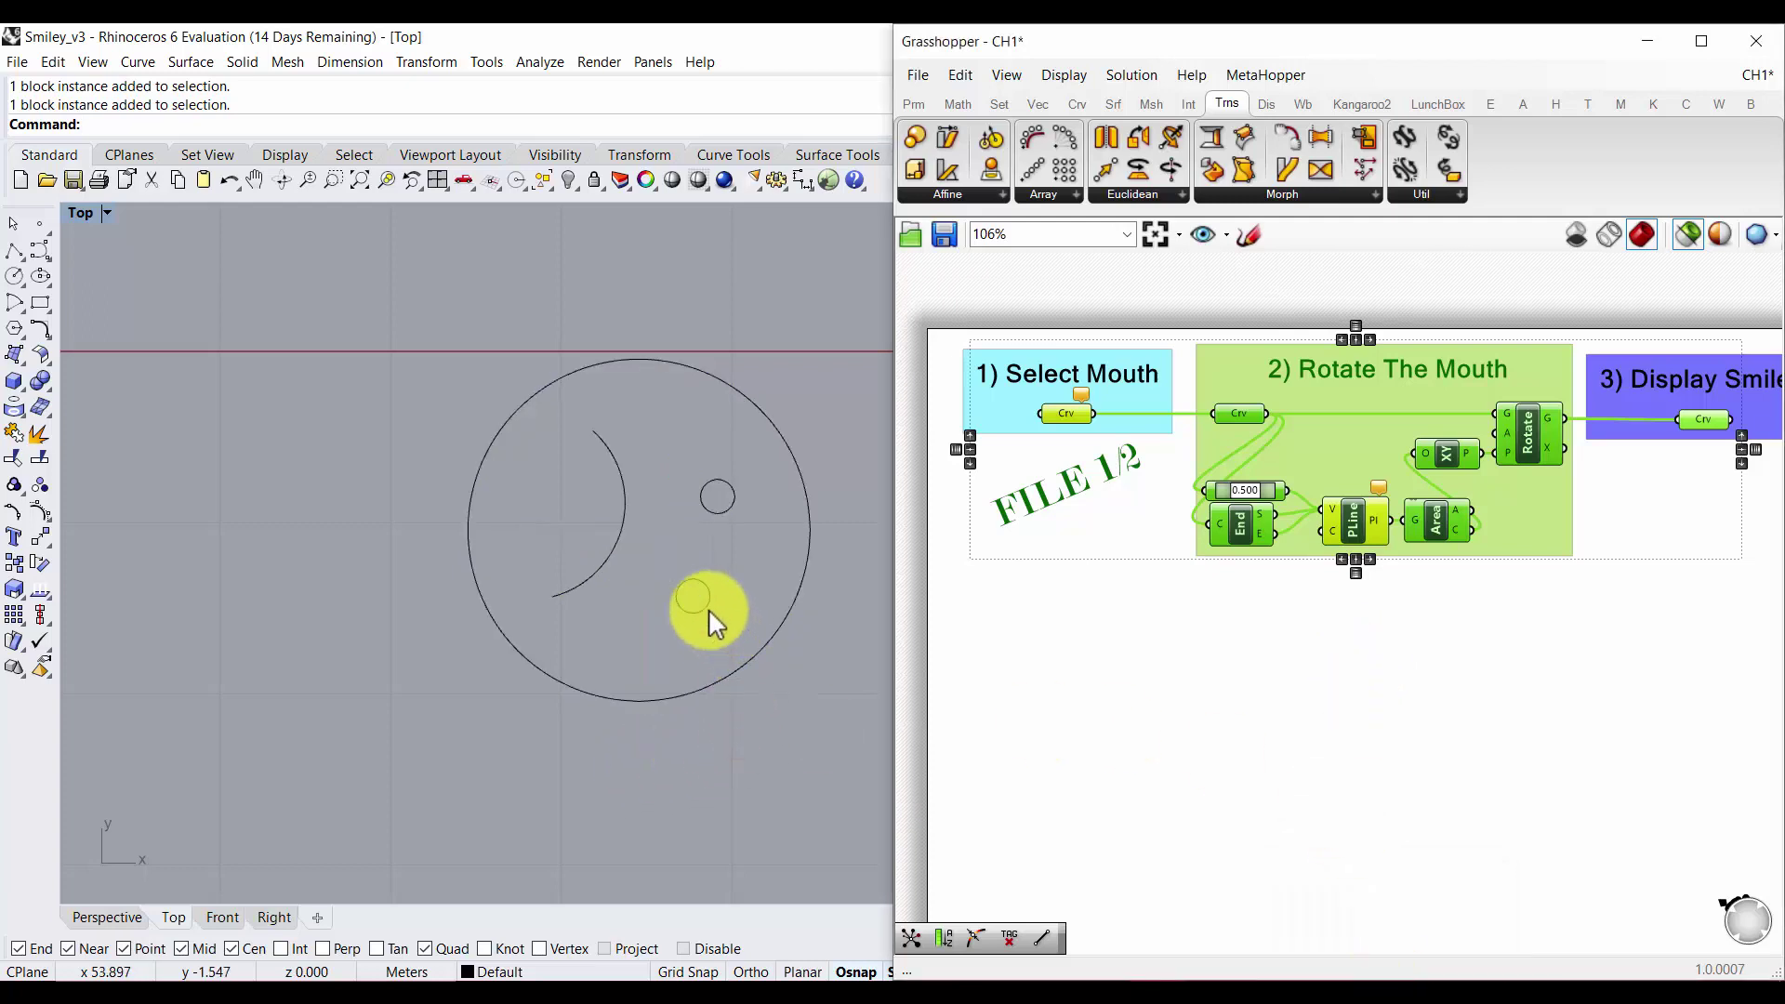
left_click(701, 579)
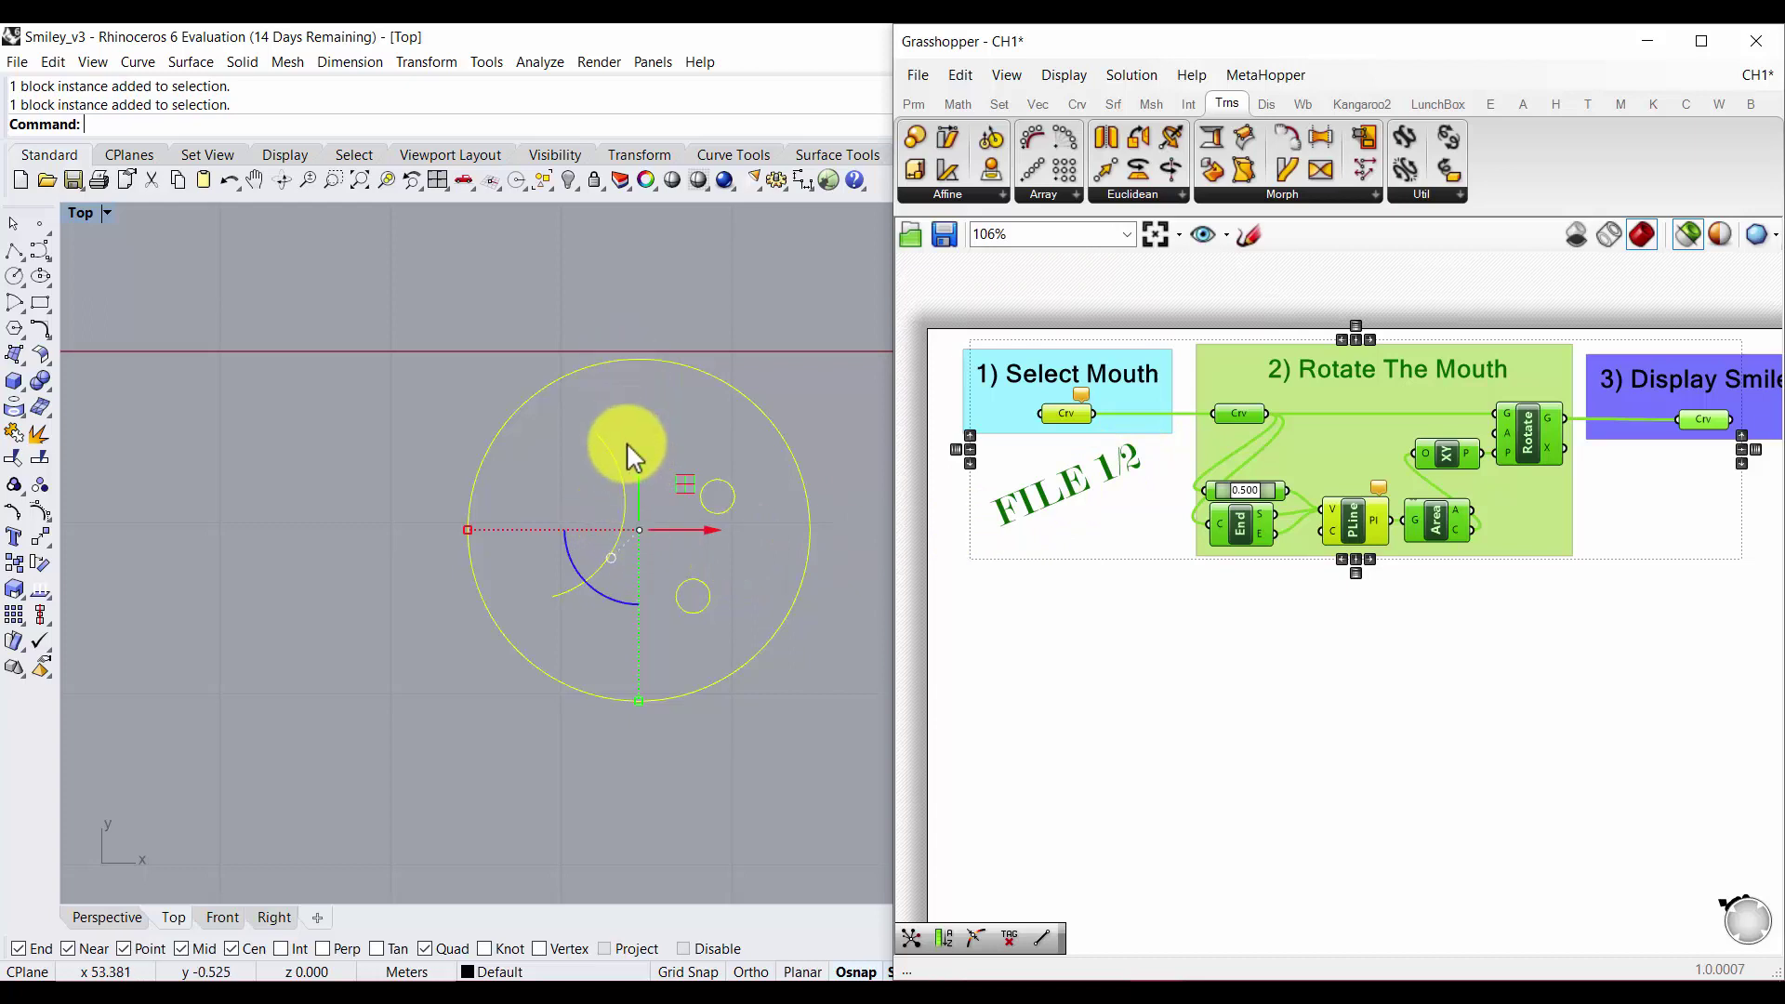
left_click(970, 289)
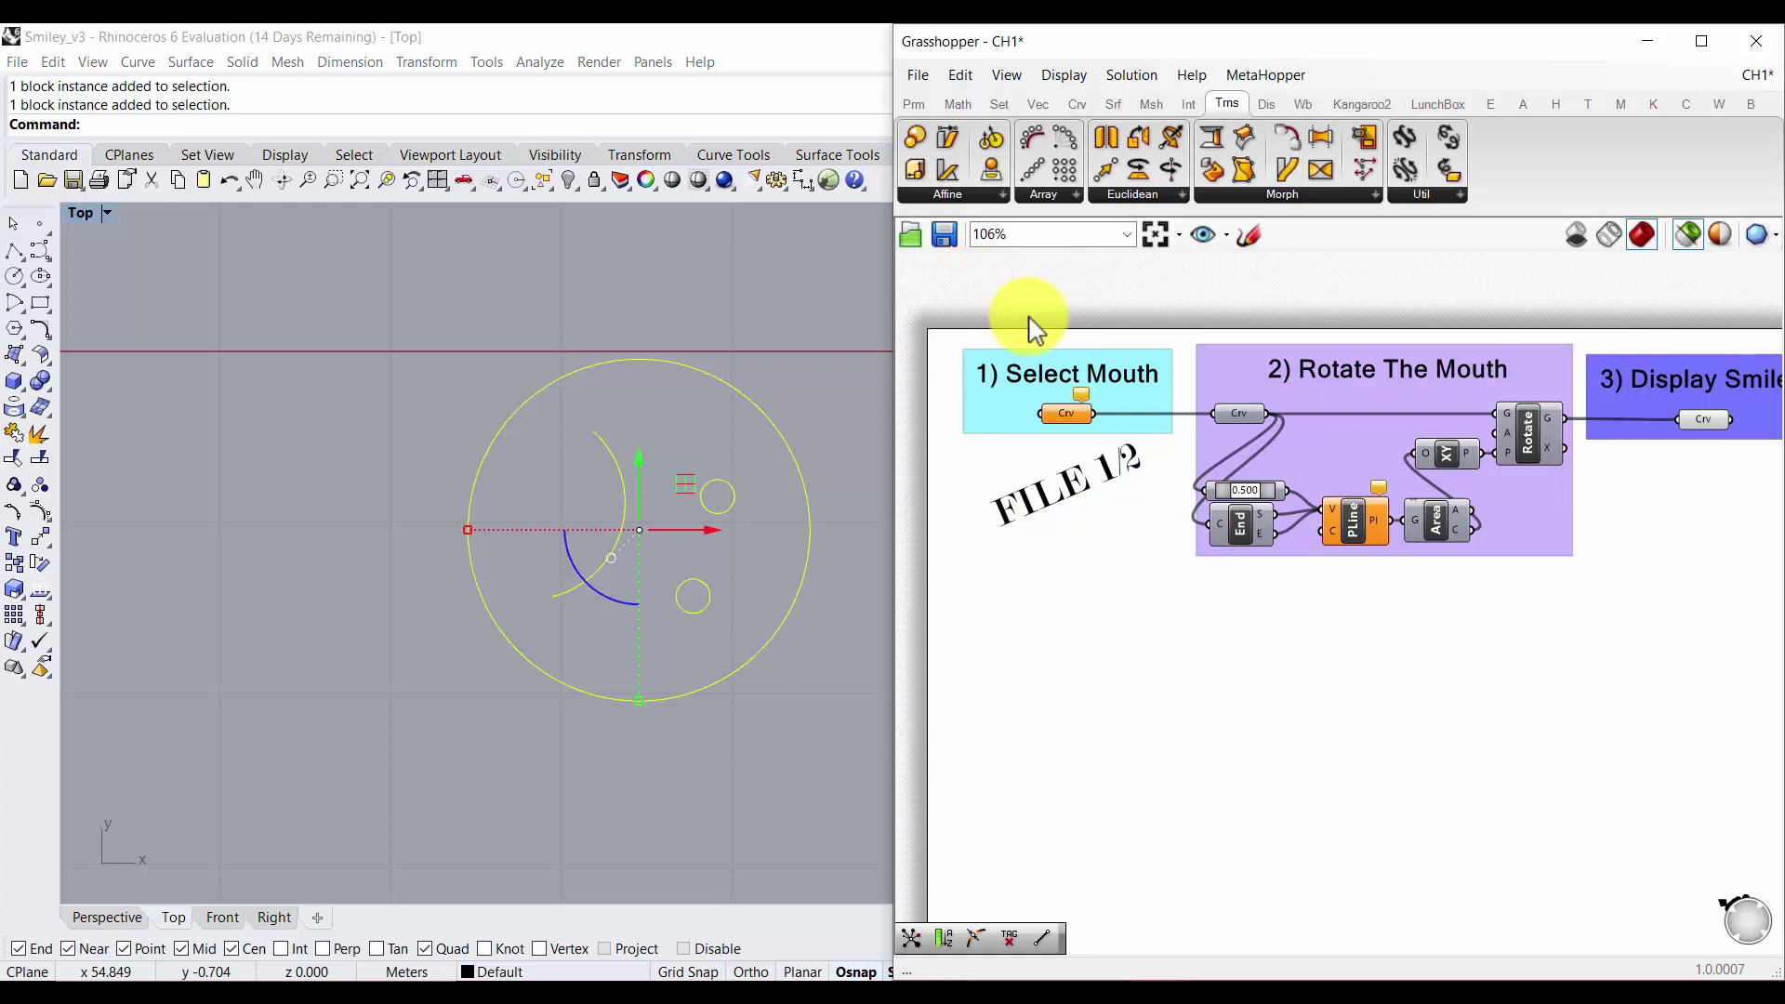
left_click(1067, 414)
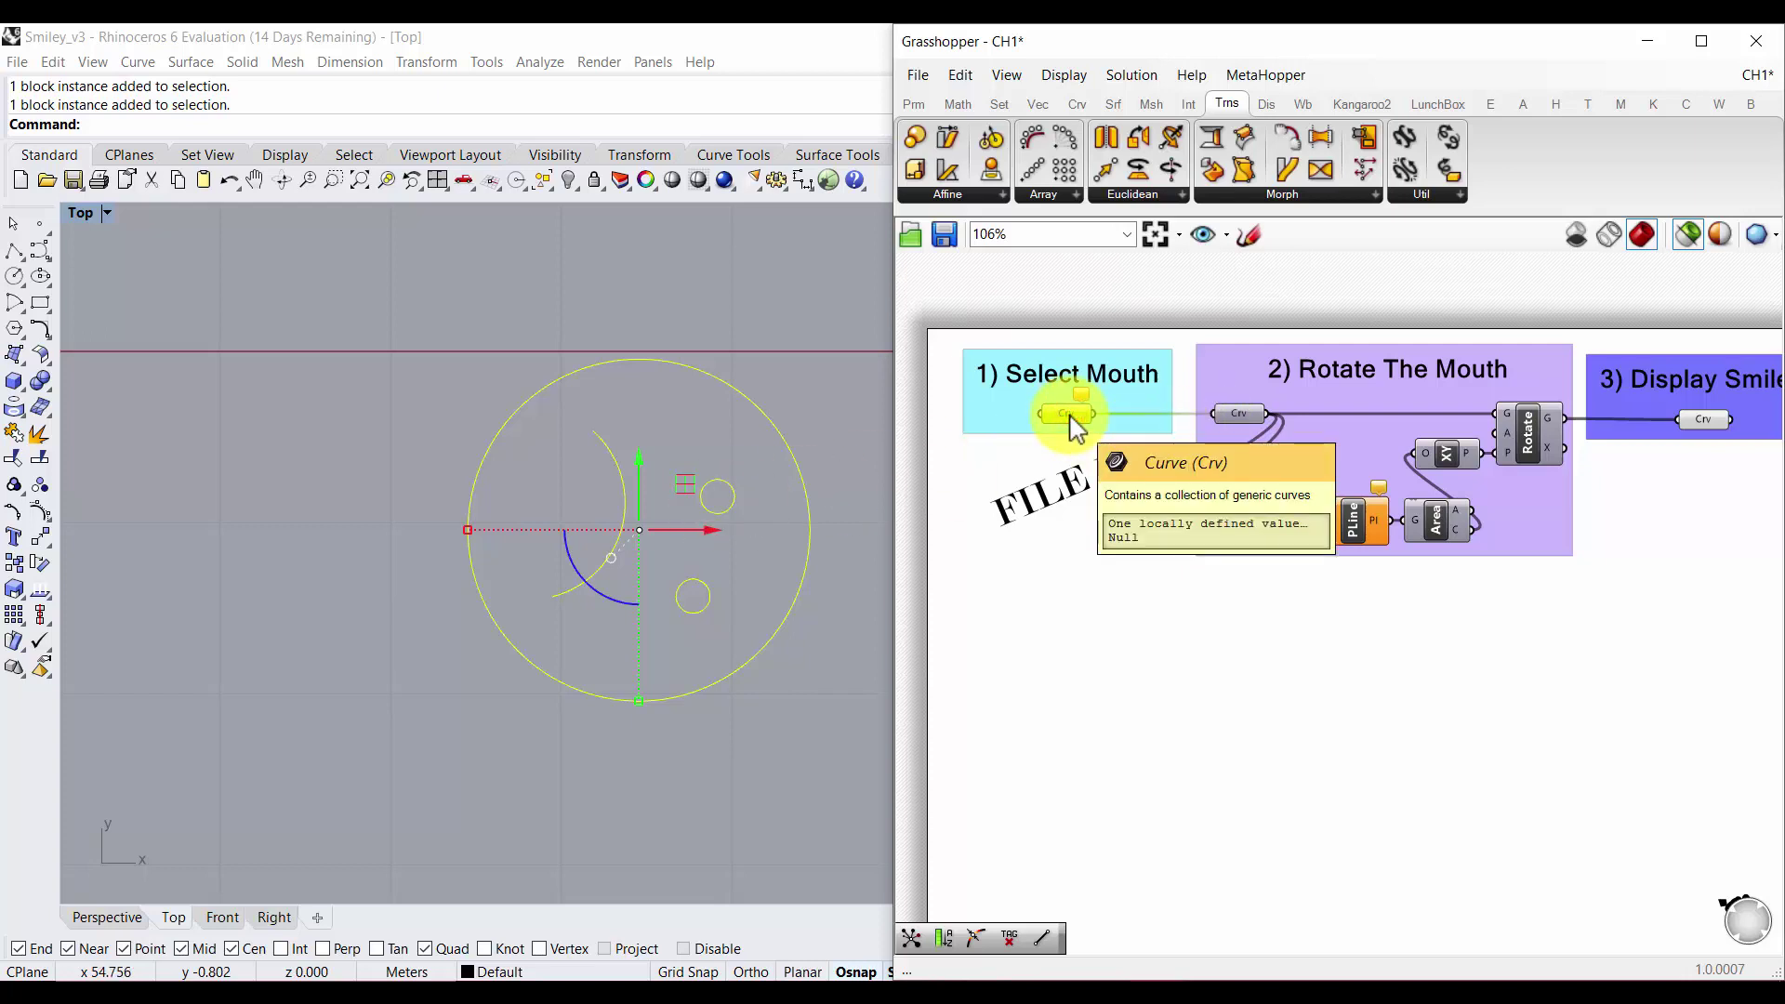
Explode the smiley block in the Top view into its separate curves.
left_click(676, 537)
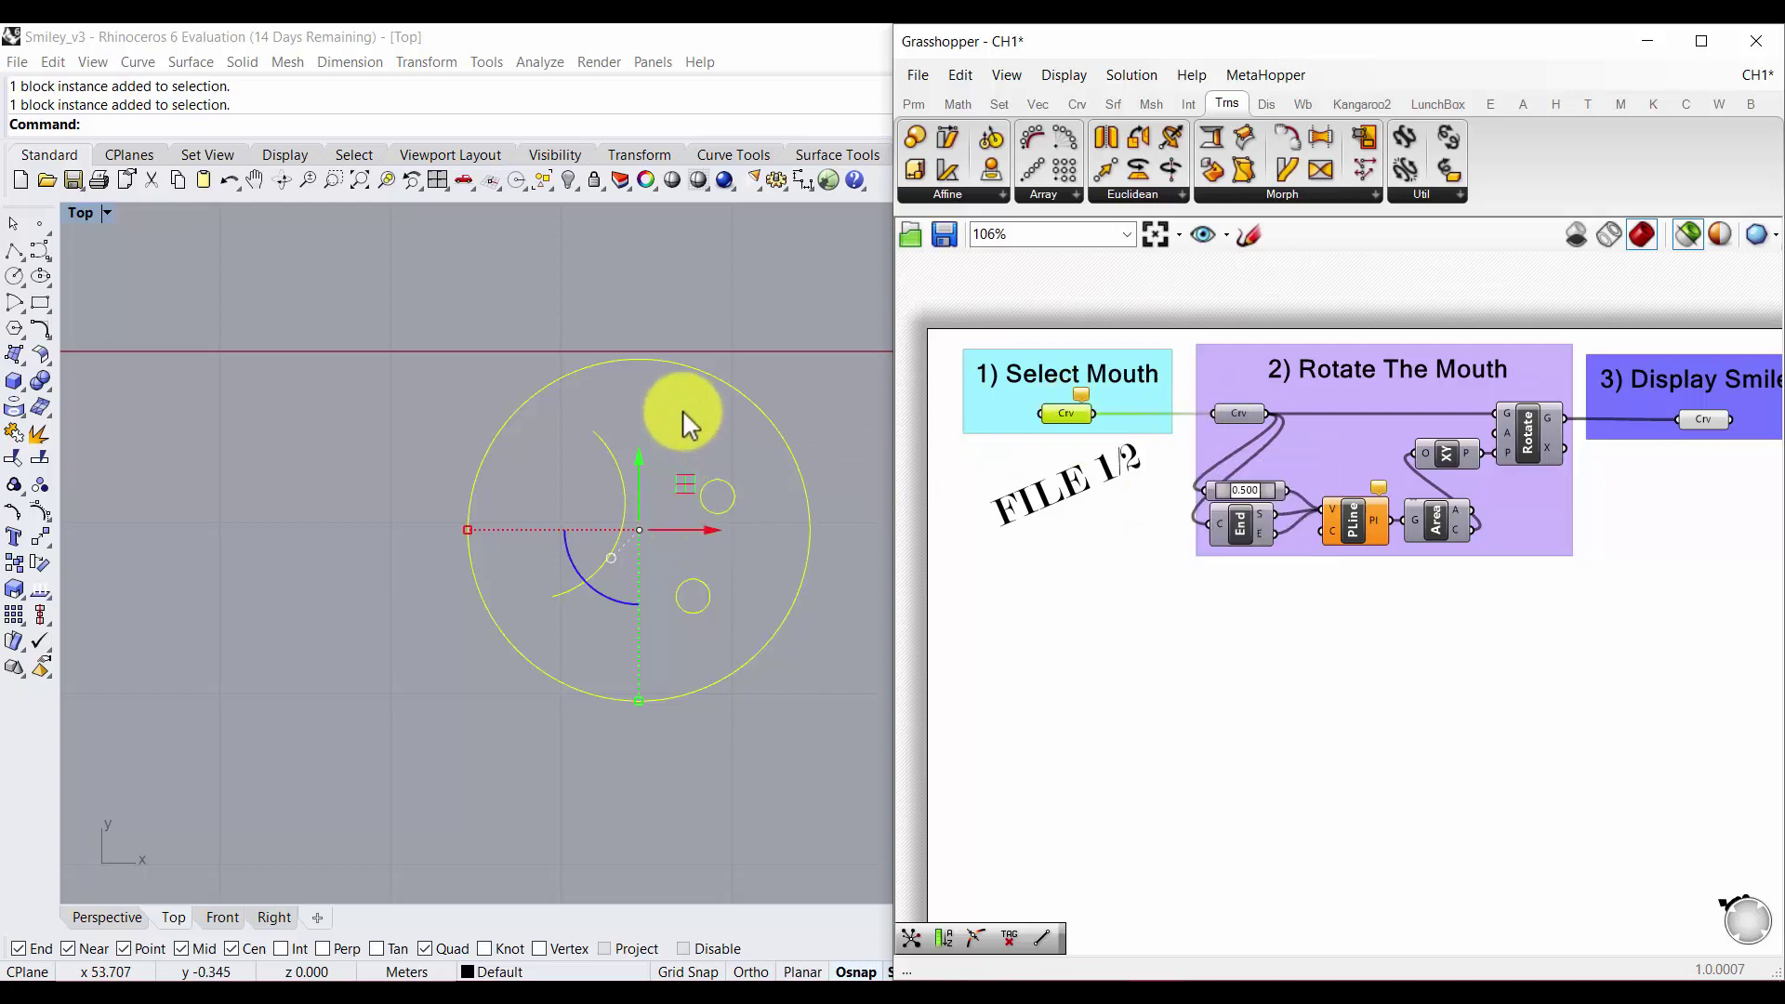
left_click(507, 488)
left_click(629, 522)
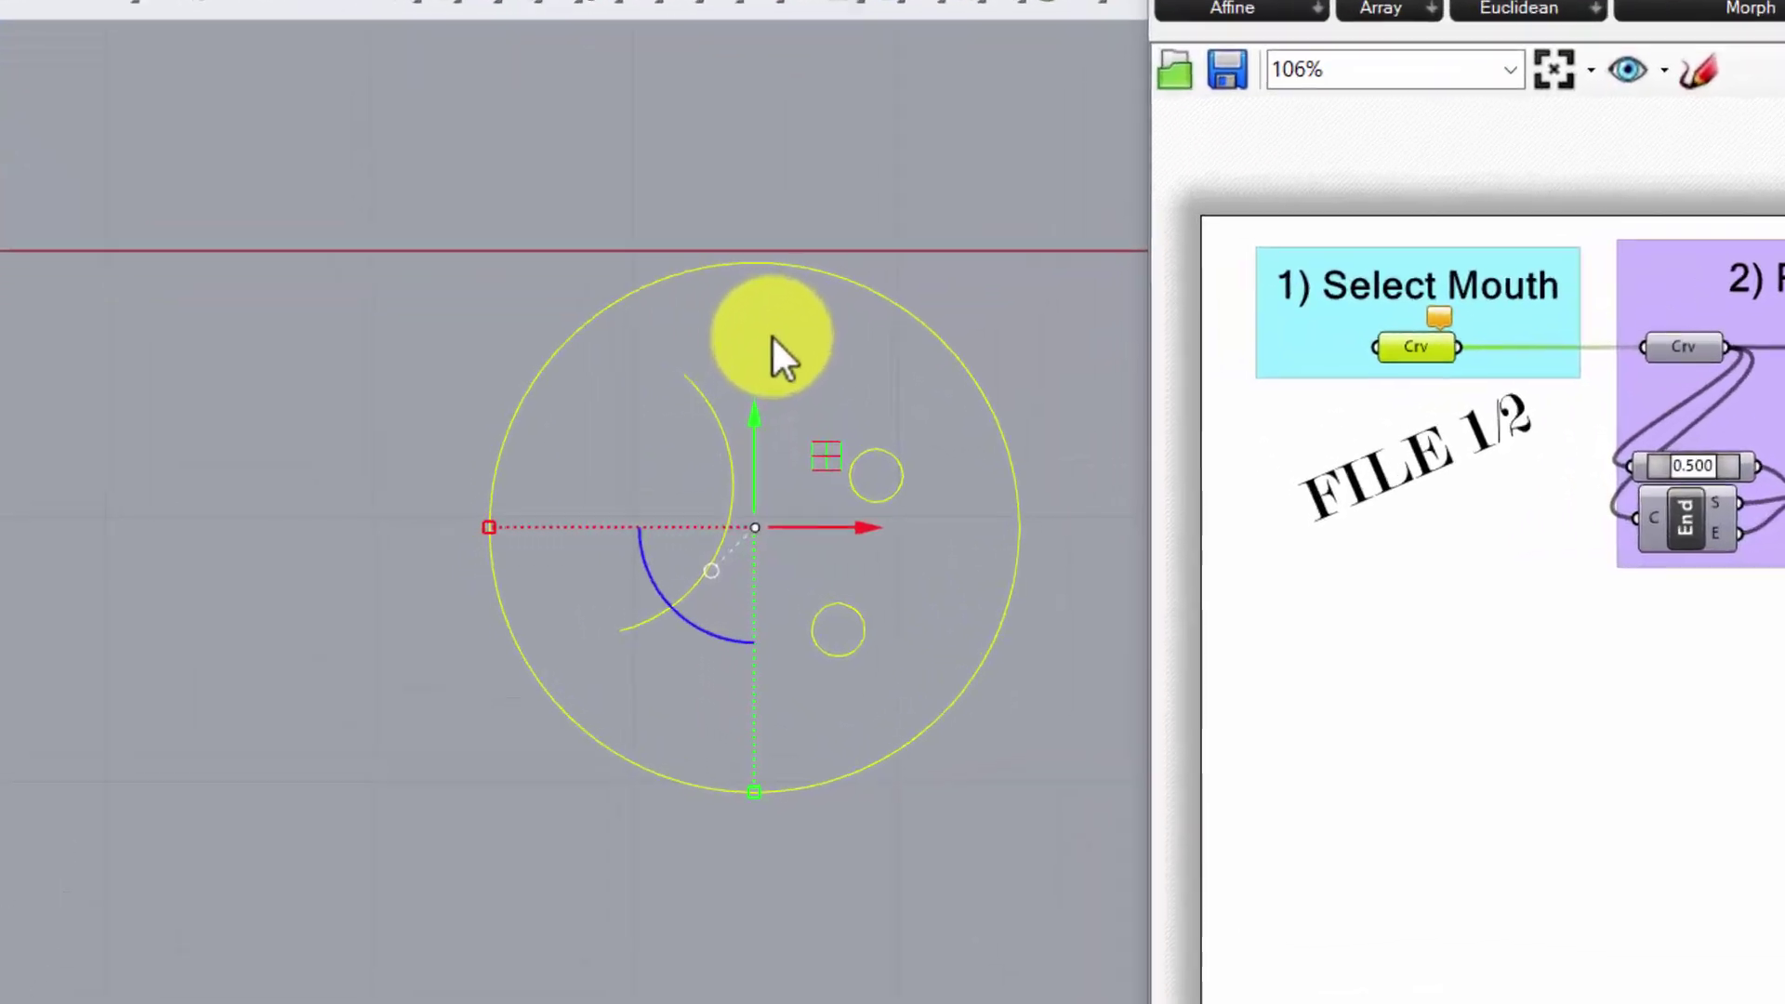
middle_click(652, 405)
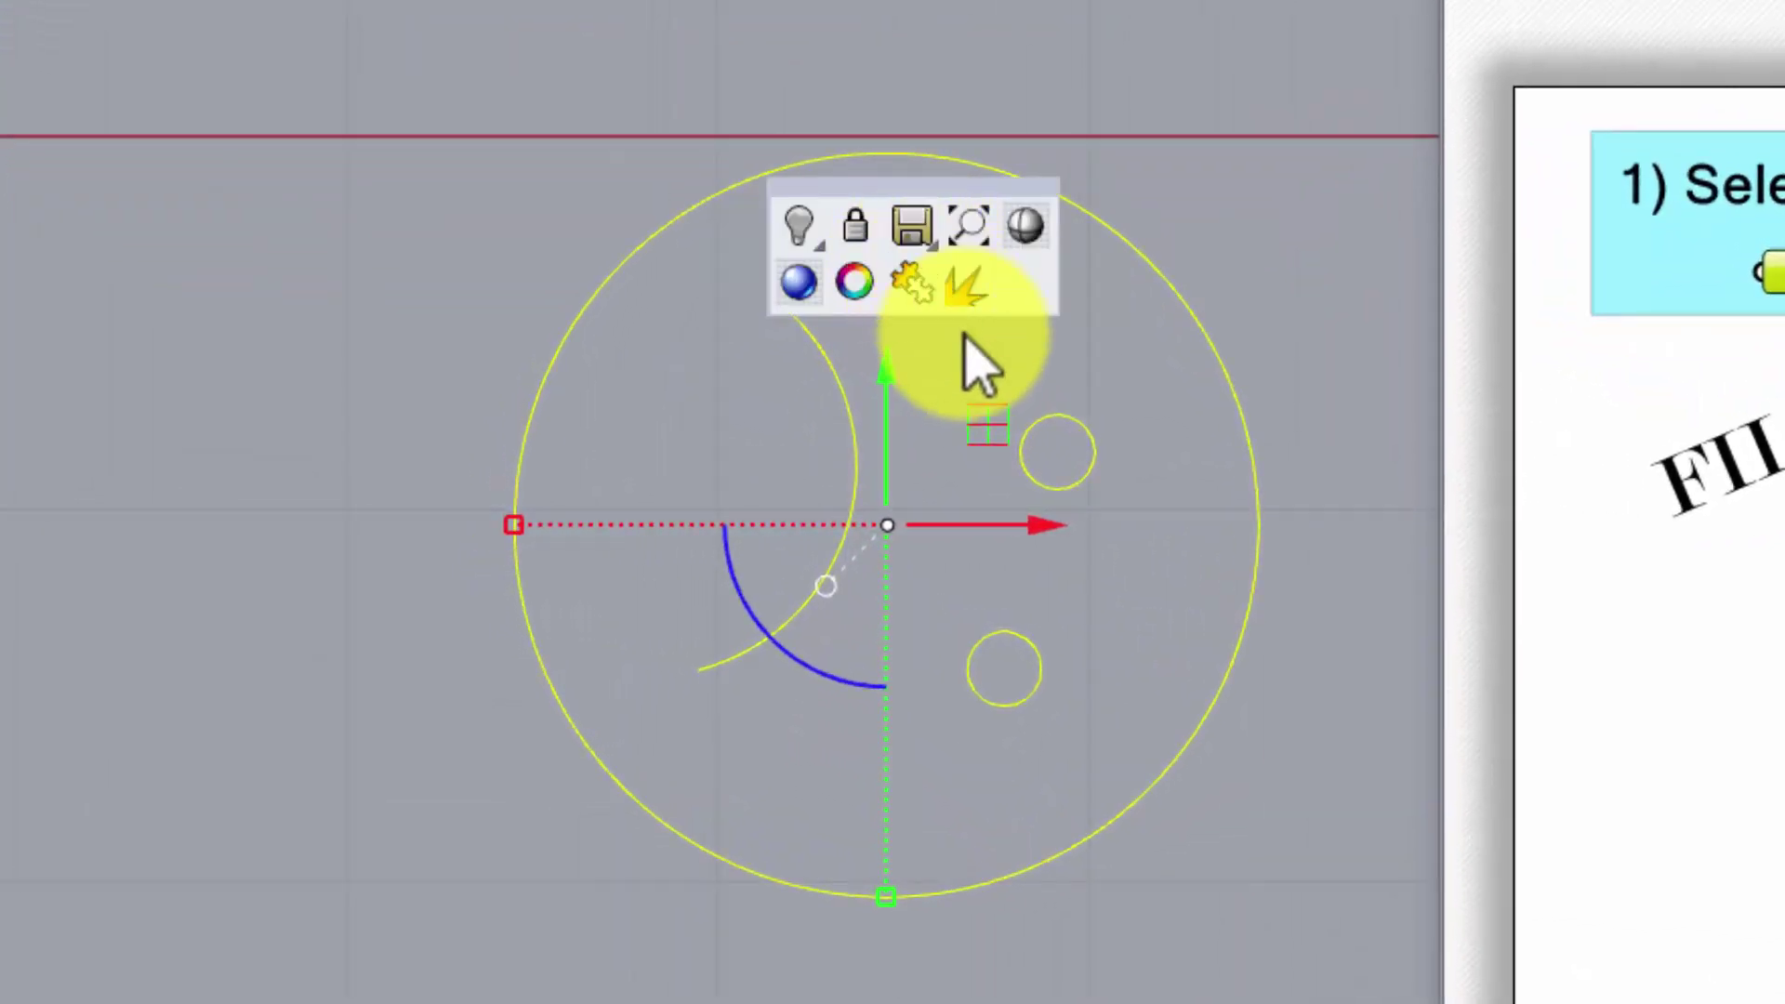
left_click(964, 296)
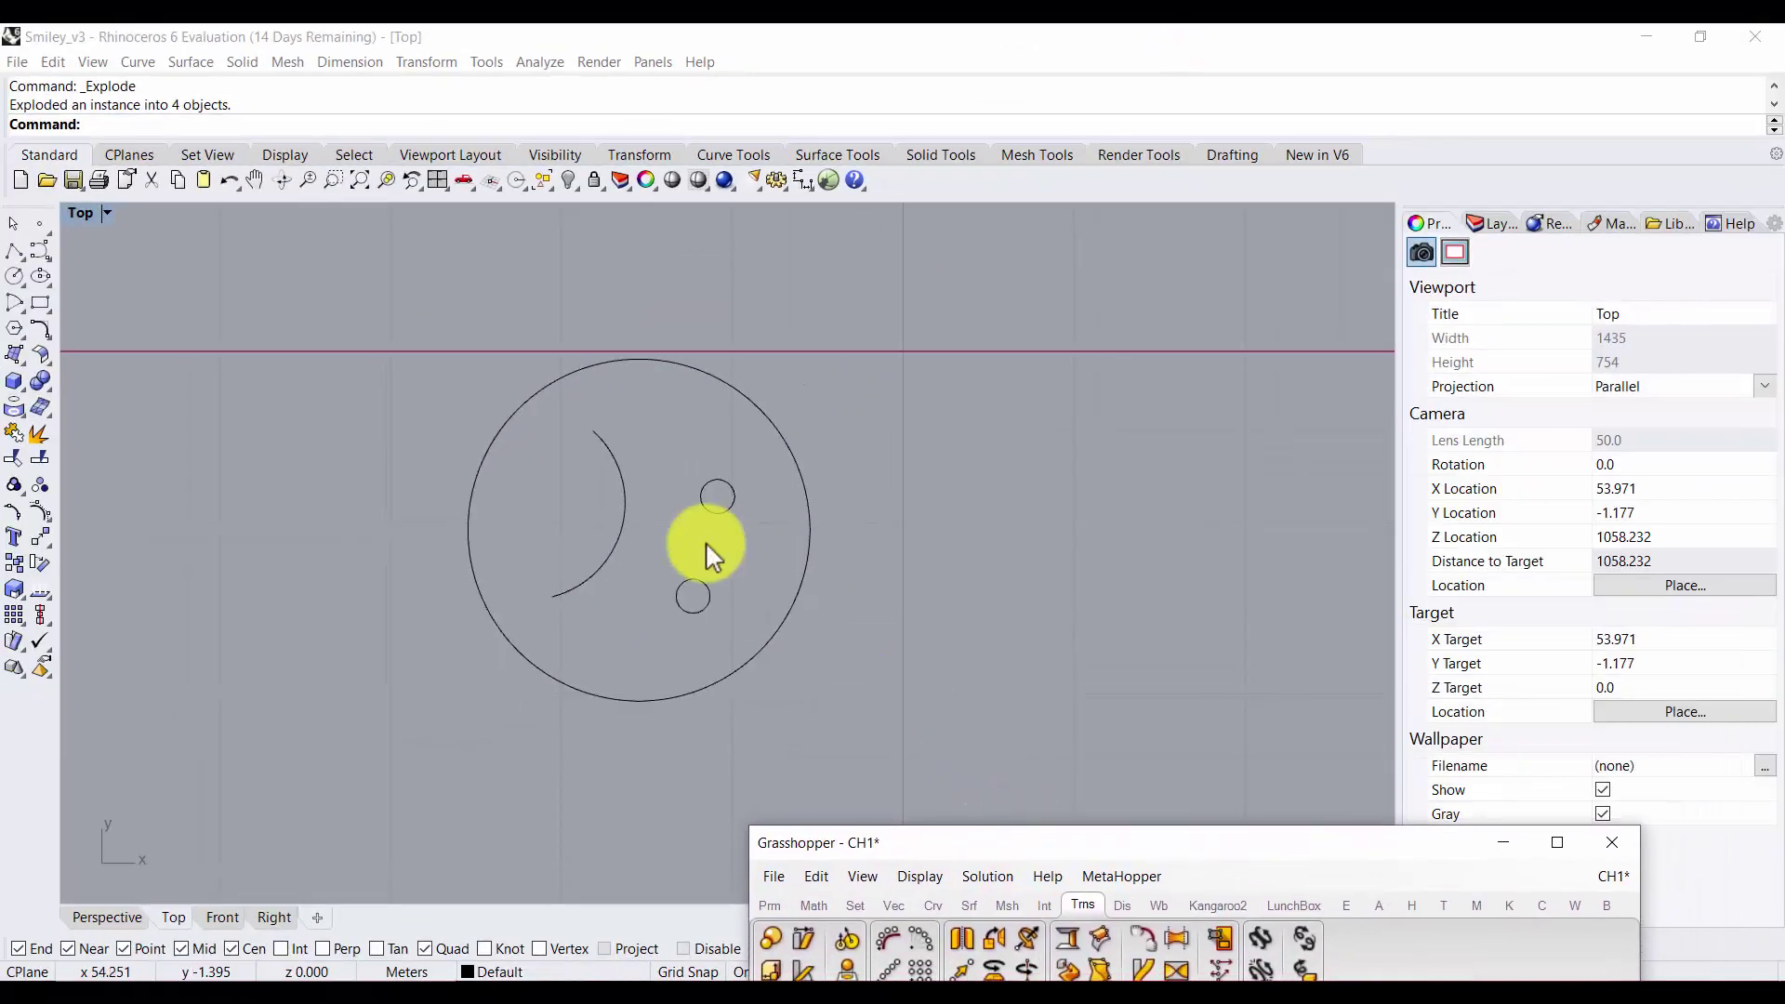
Select the exploded mouth arc and read its geometry information in the object details, closing the description again.
left_click(617, 472)
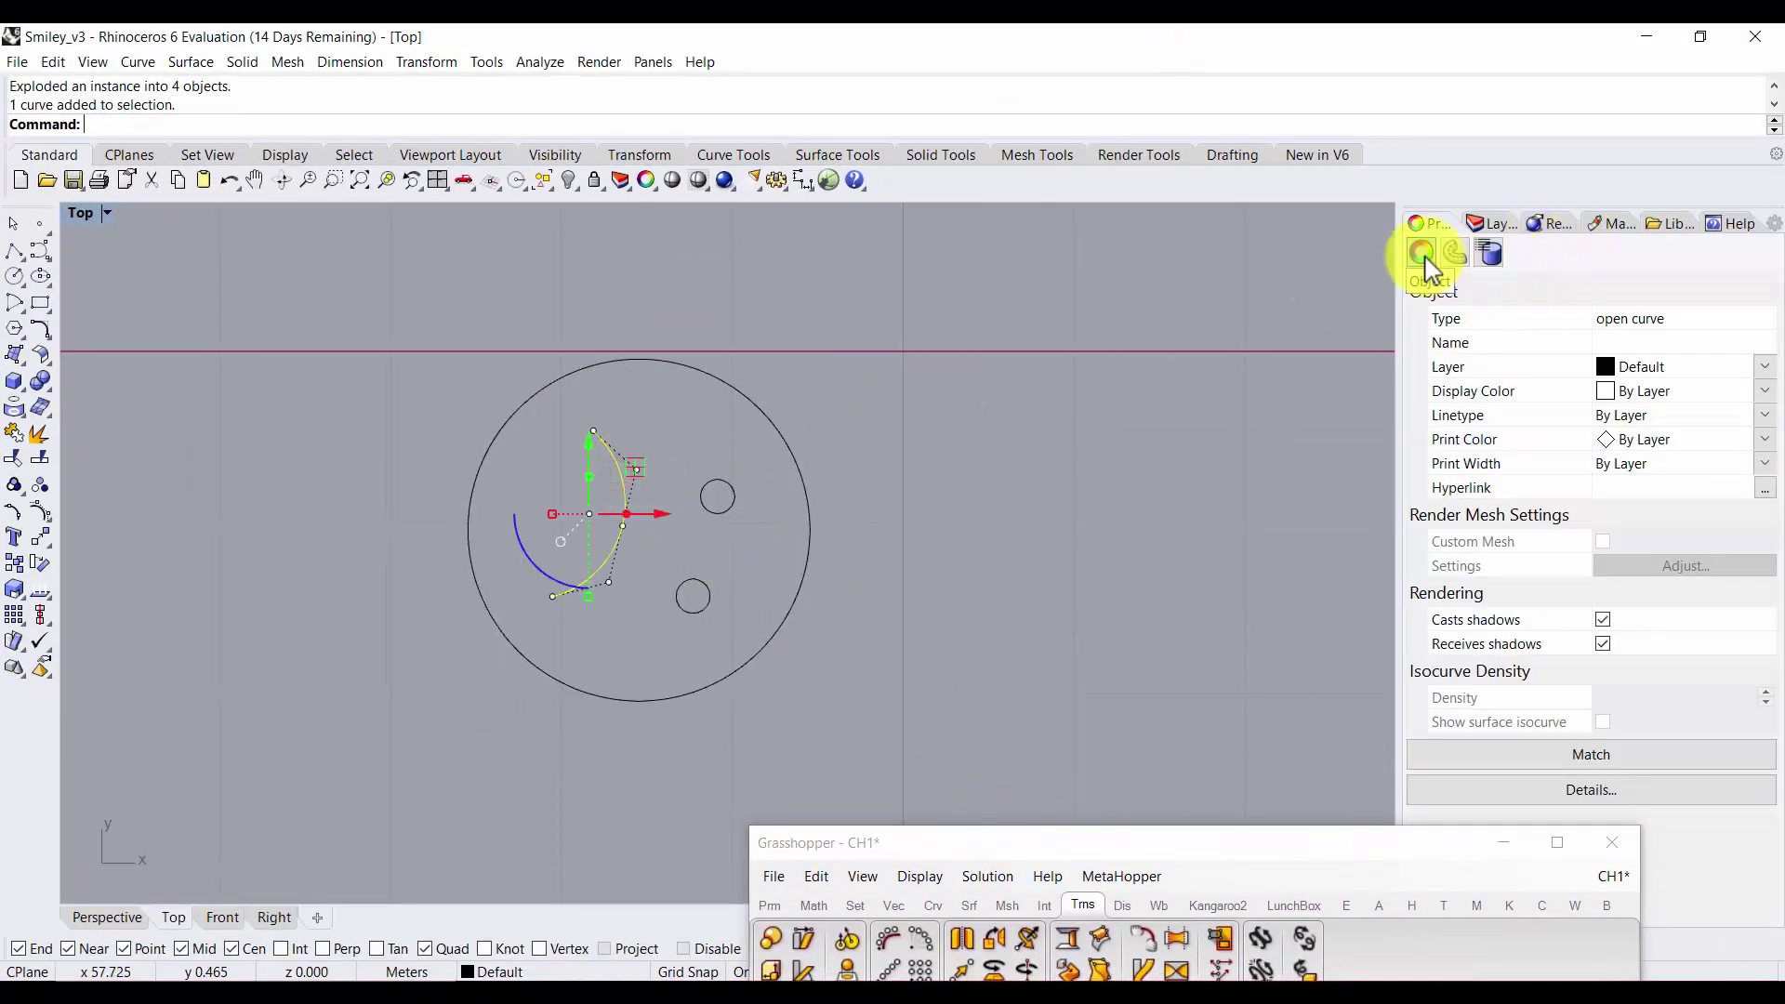
left_click(1566, 795)
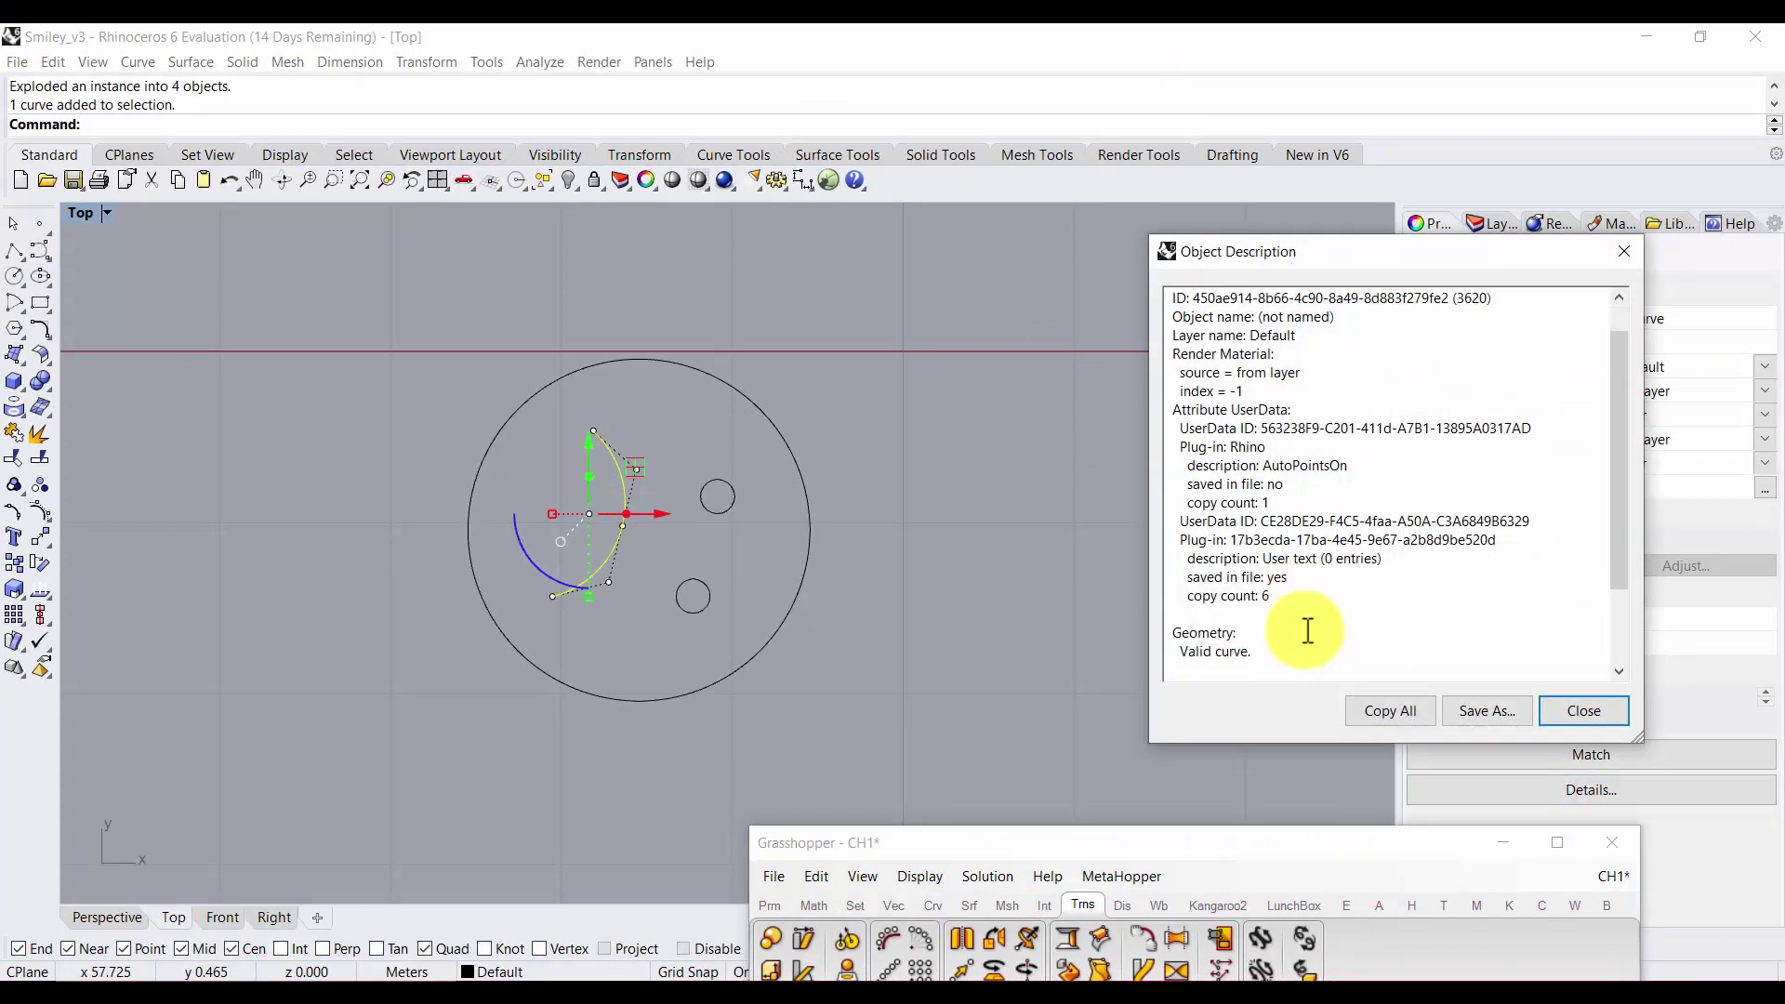
scroll(1306, 629, "down", 2)
left_click_drag(1205, 564, 1167, 534)
left_click(1591, 715)
Move Grasshopper back beside the Top view, set the mouth arc in the Select Mouth Curve parameter, and turn off selected-only preview.
left_click_drag(1283, 853, 1781, 83)
right_click(1066, 412)
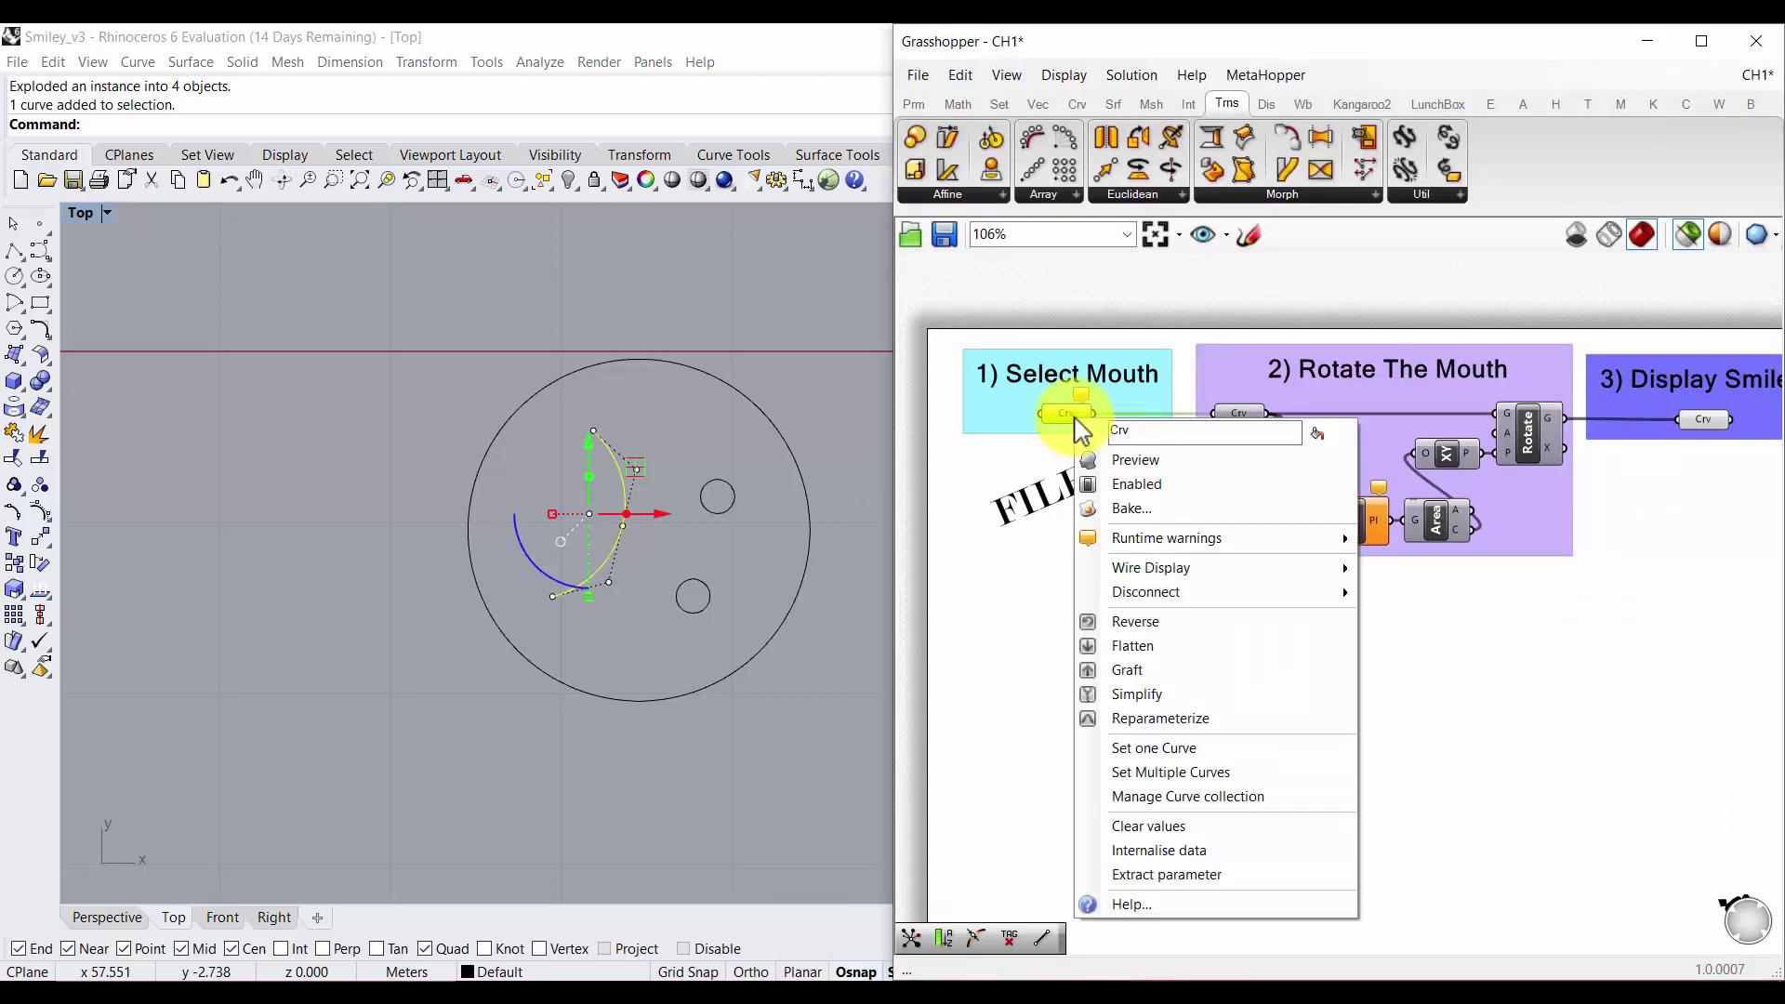
left_click(1153, 748)
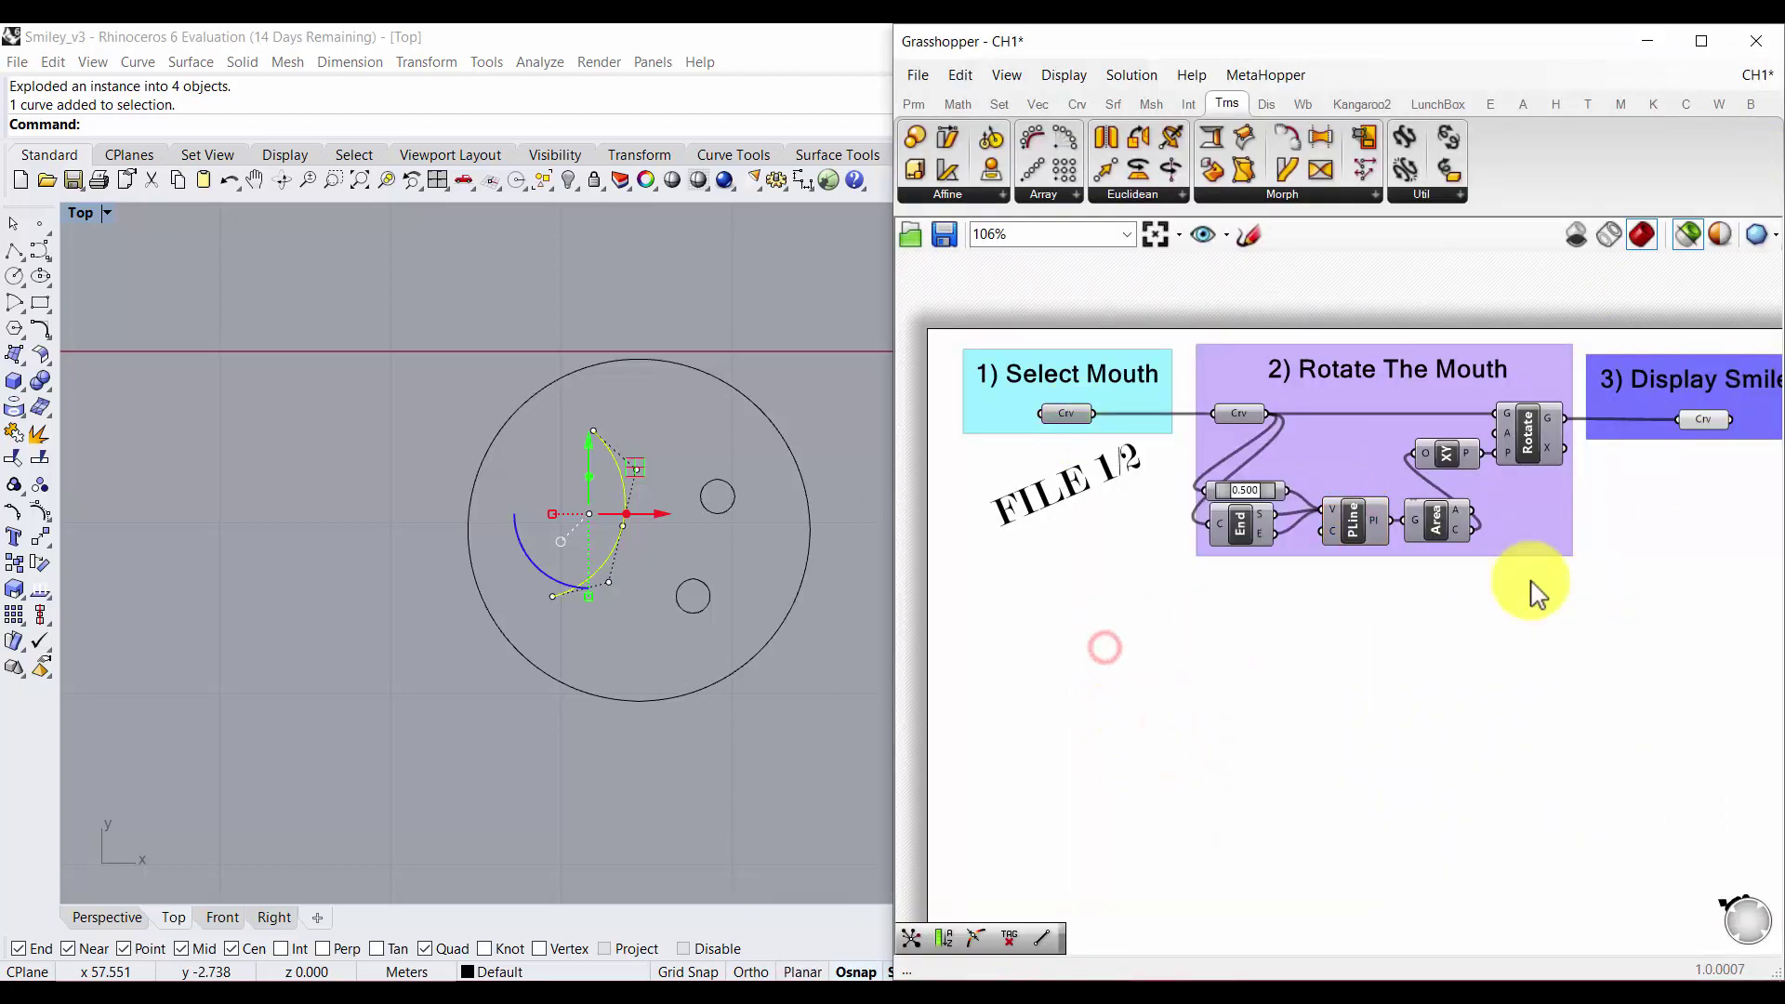
left_click(745, 761)
left_click(1685, 240)
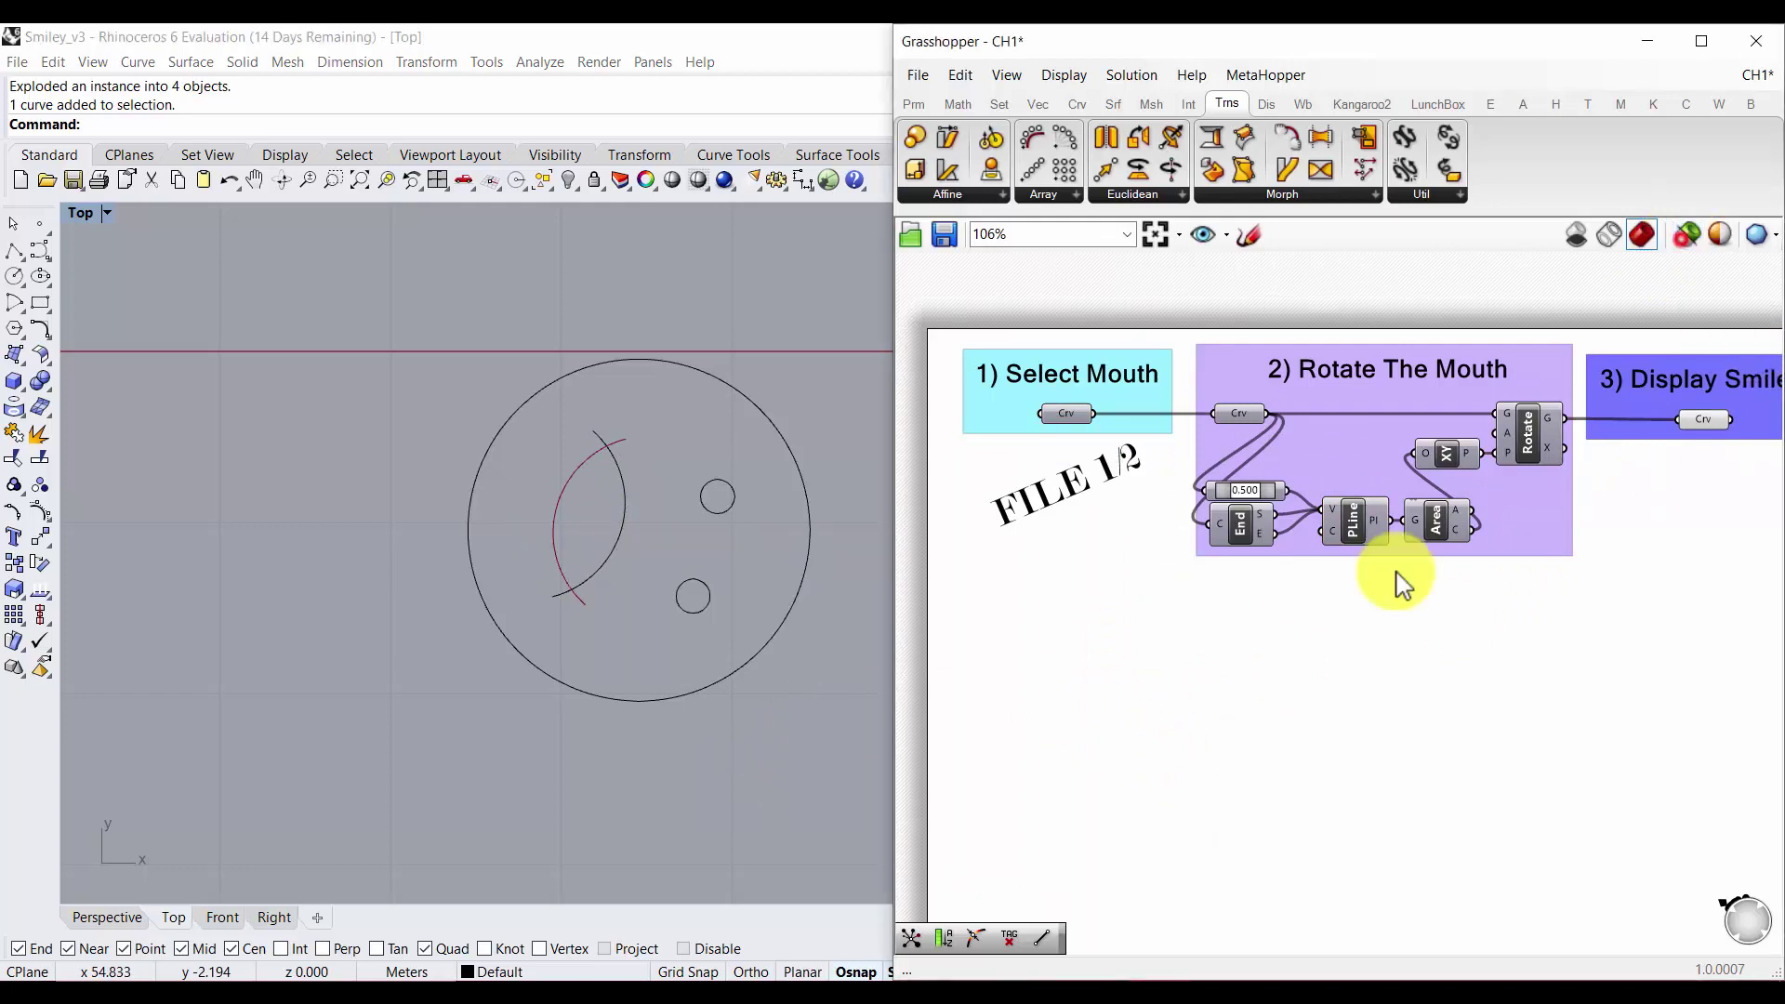
Hide the original mouth arc in the Top view, leaving the rotated mouth preview inside the face.
left_click(623, 506)
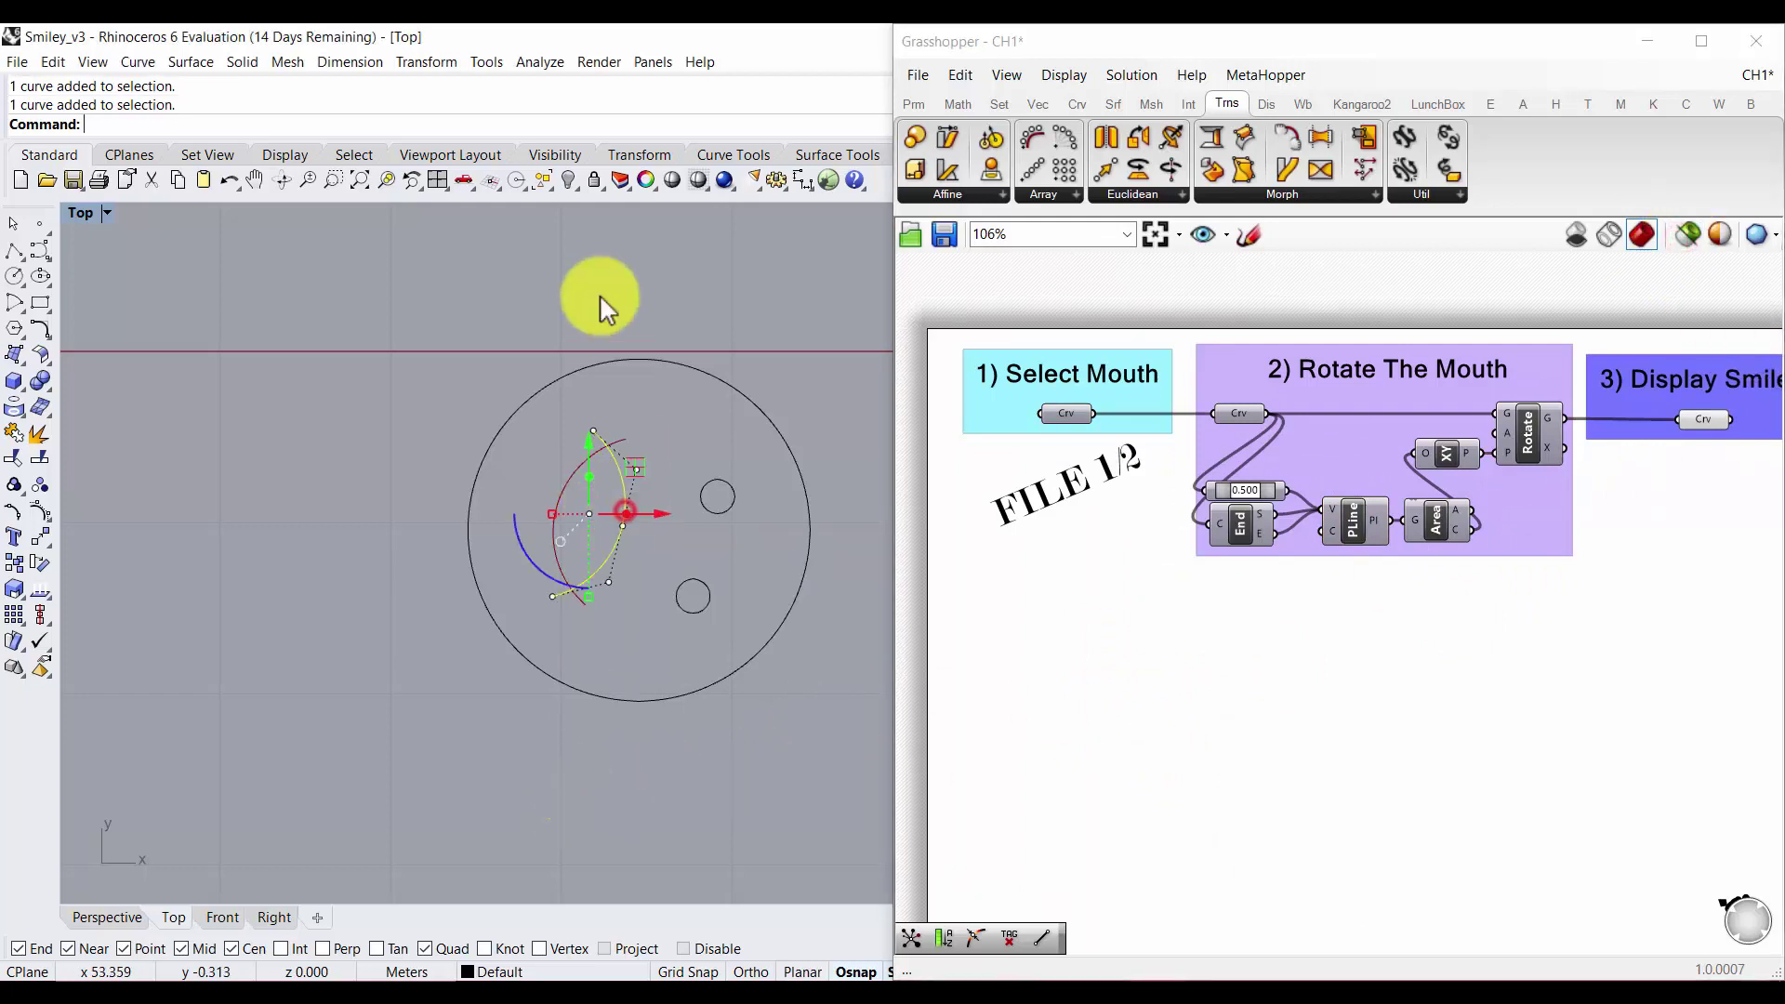
left_click(568, 184)
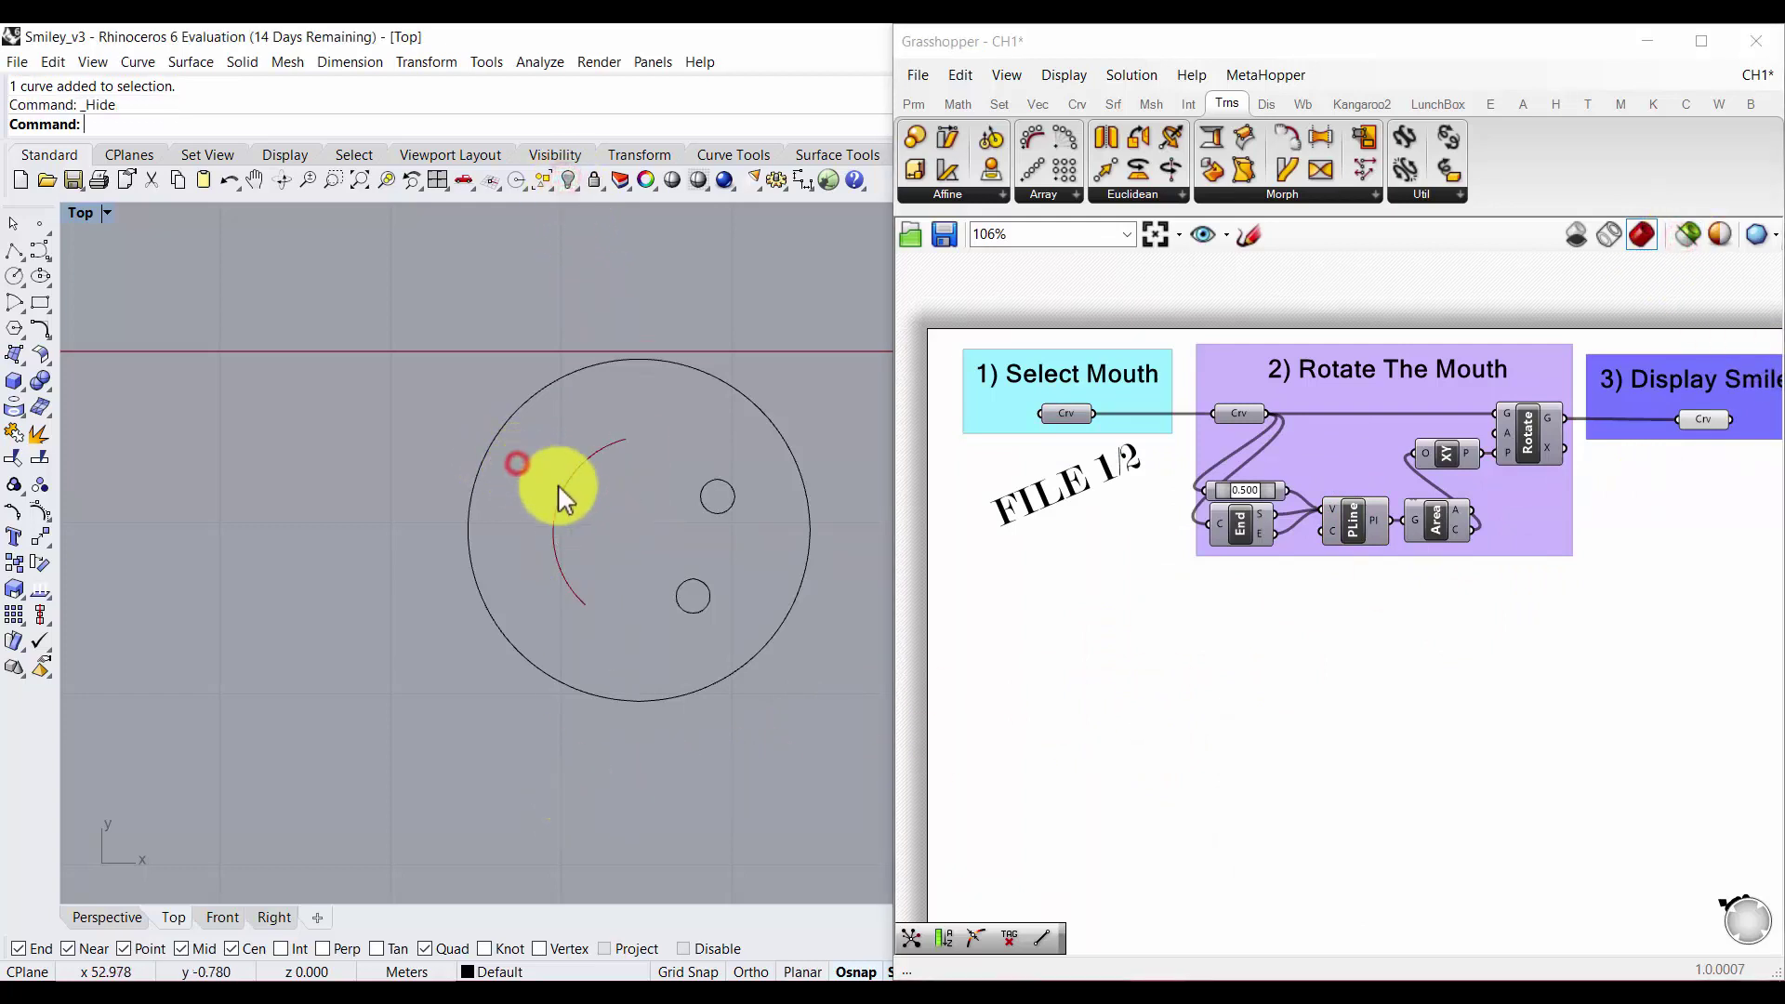
scroll(654, 607, "up", 4)
right_click_drag(694, 509, 557, 550)
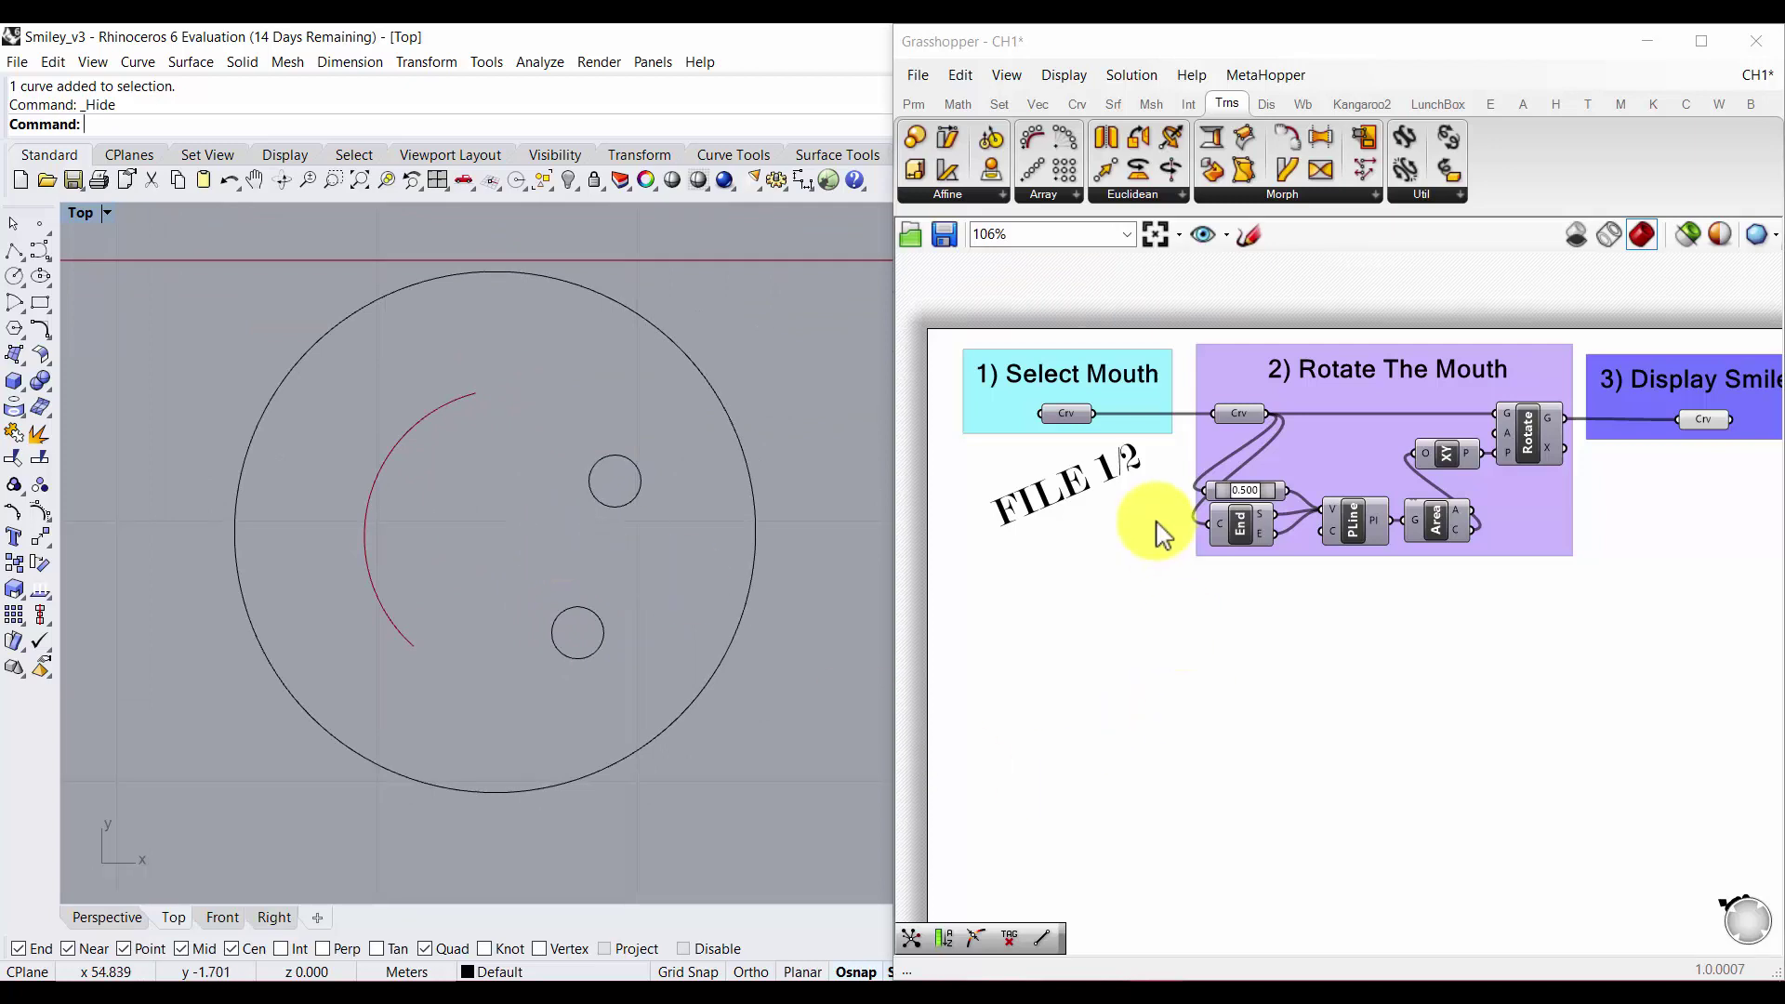
Change the scribble text on the canvas to "FILE 1/2/3" and nudge it slightly into place.
double_click(1137, 455)
left_click(1135, 362)
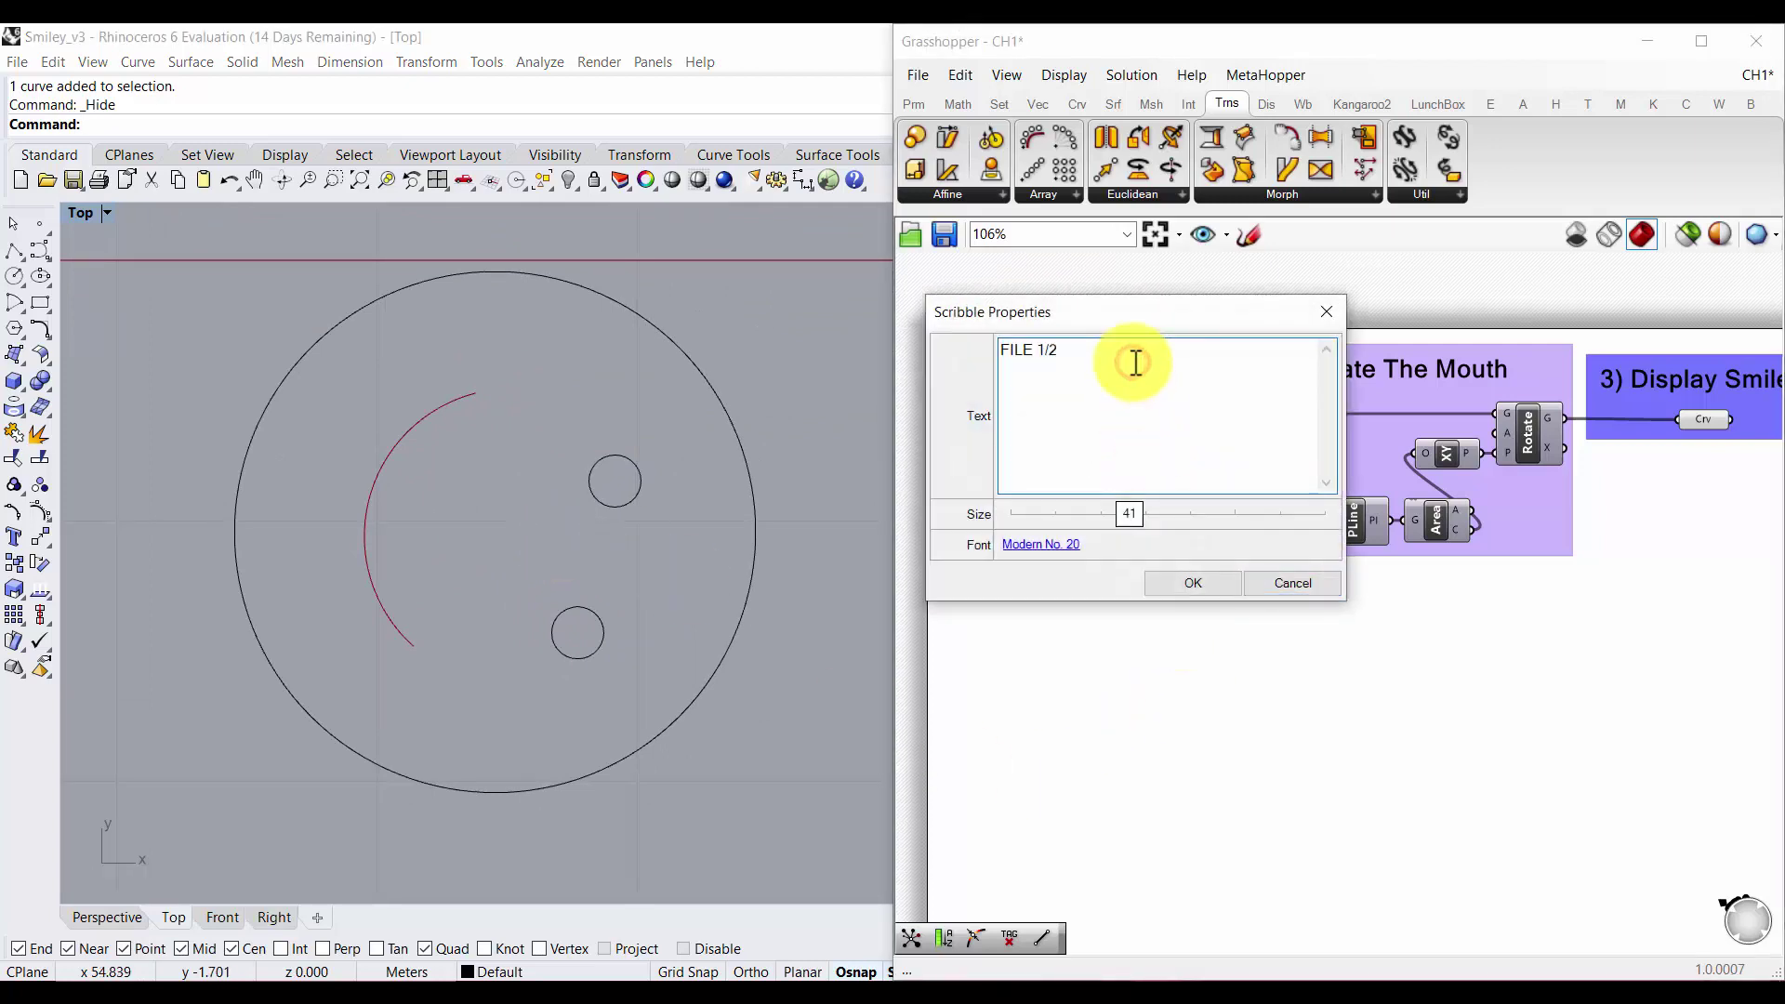
type("/3")
left_click(1190, 584)
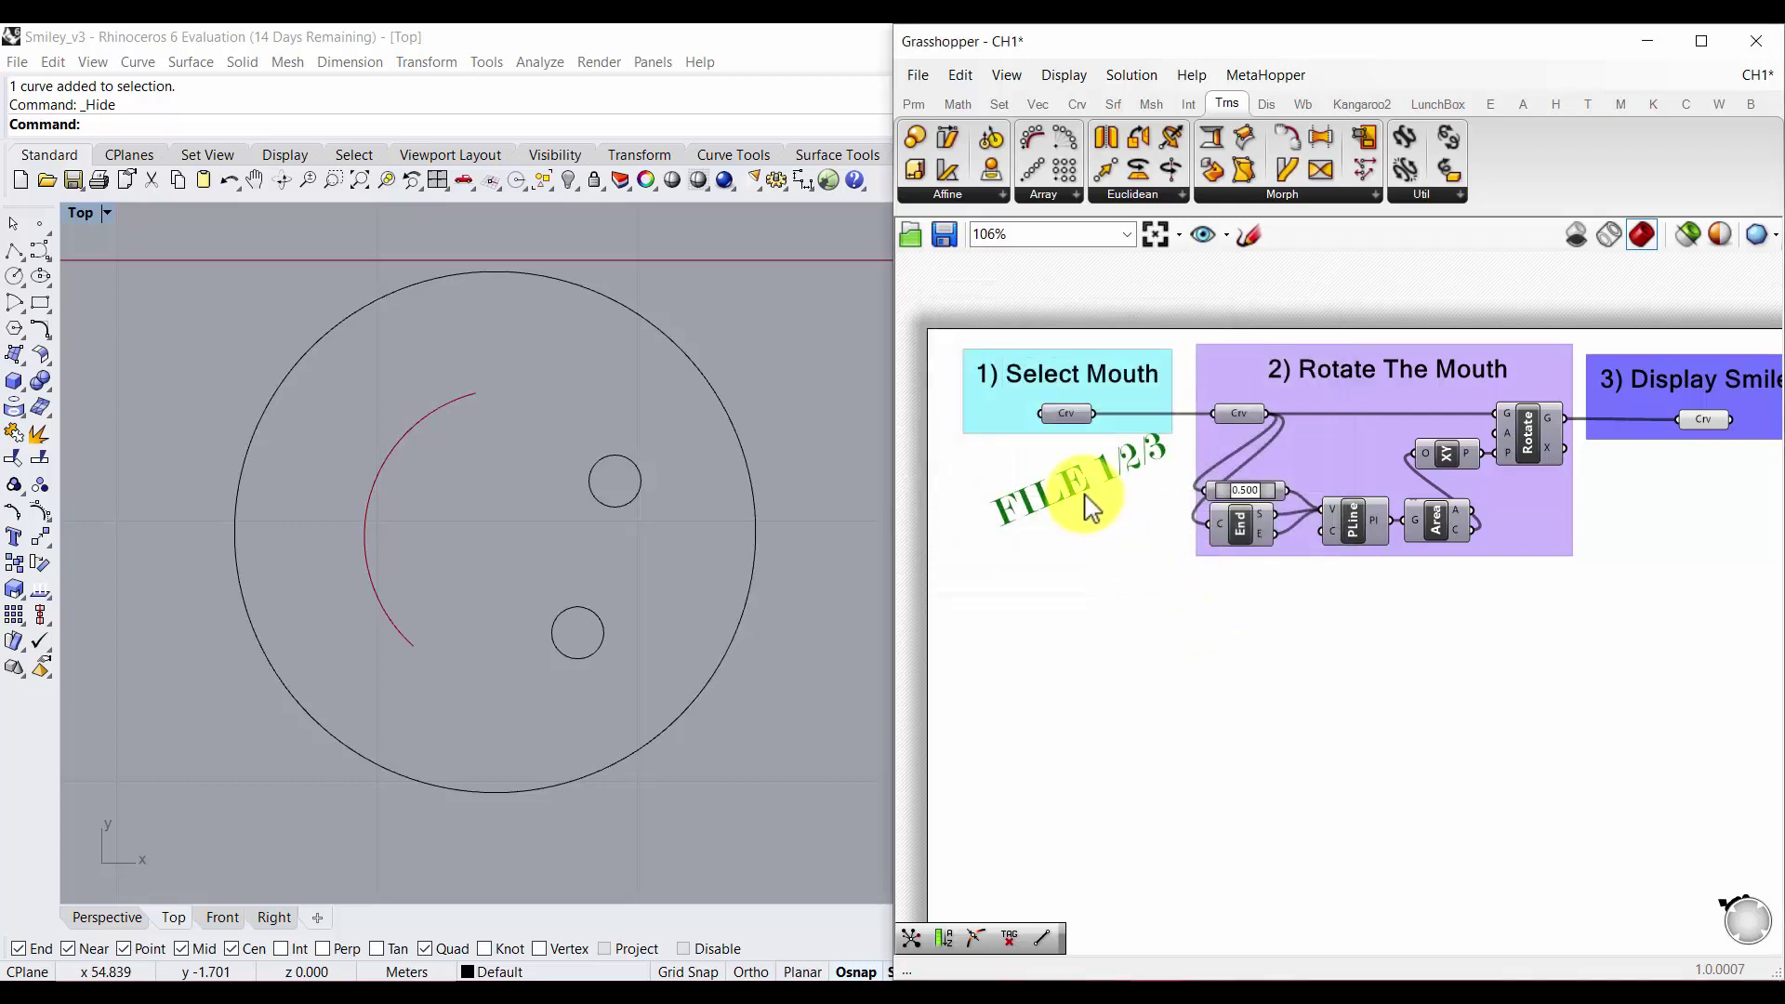
left_click_drag(1085, 493, 1088, 505)
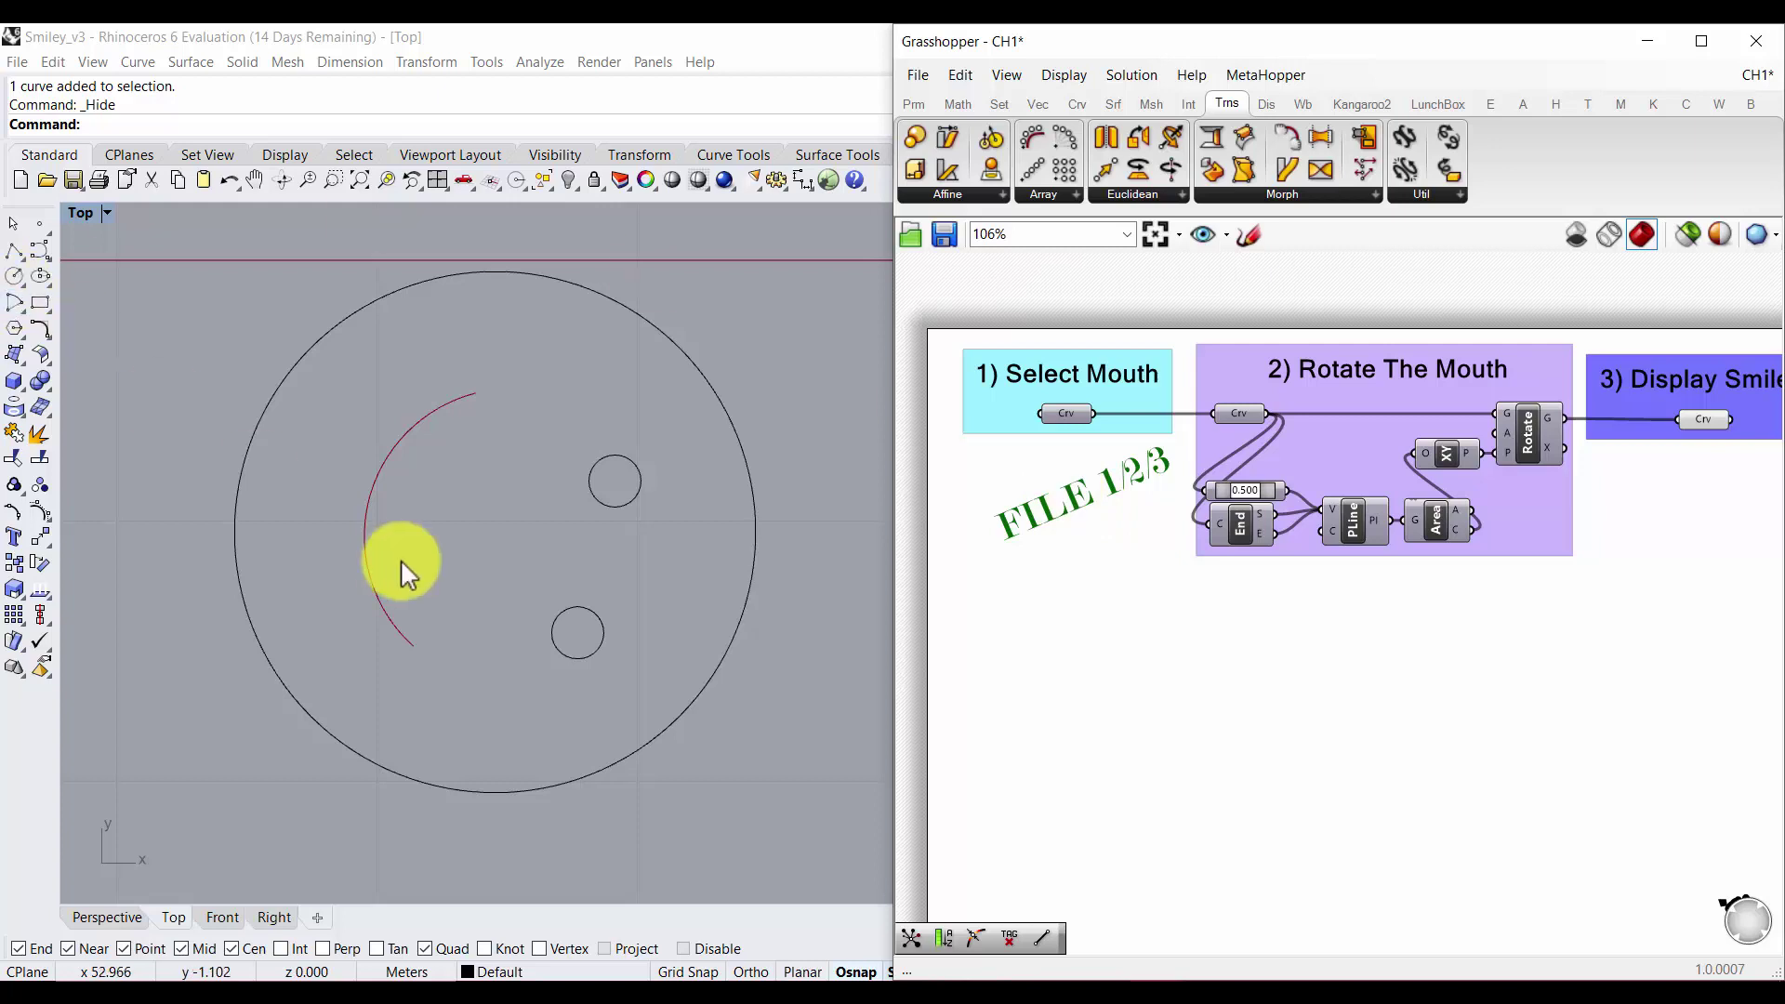
left_click(438, 509)
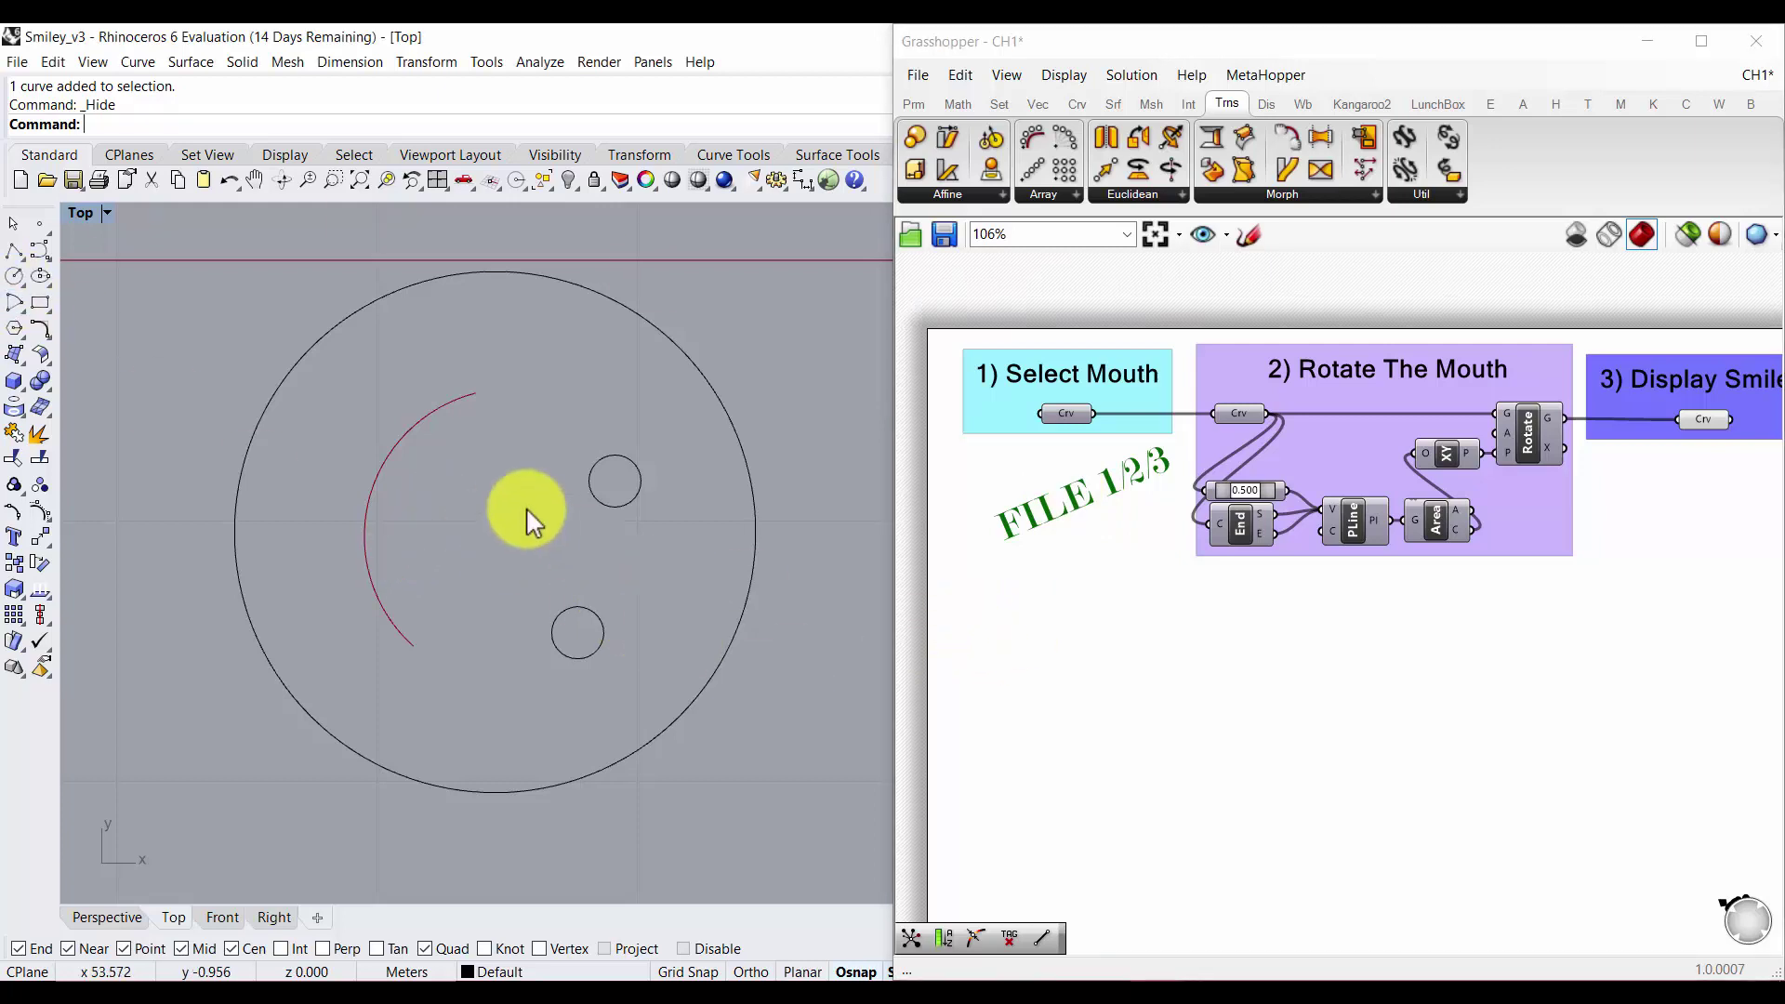
left_click(644, 638)
left_click(1306, 661)
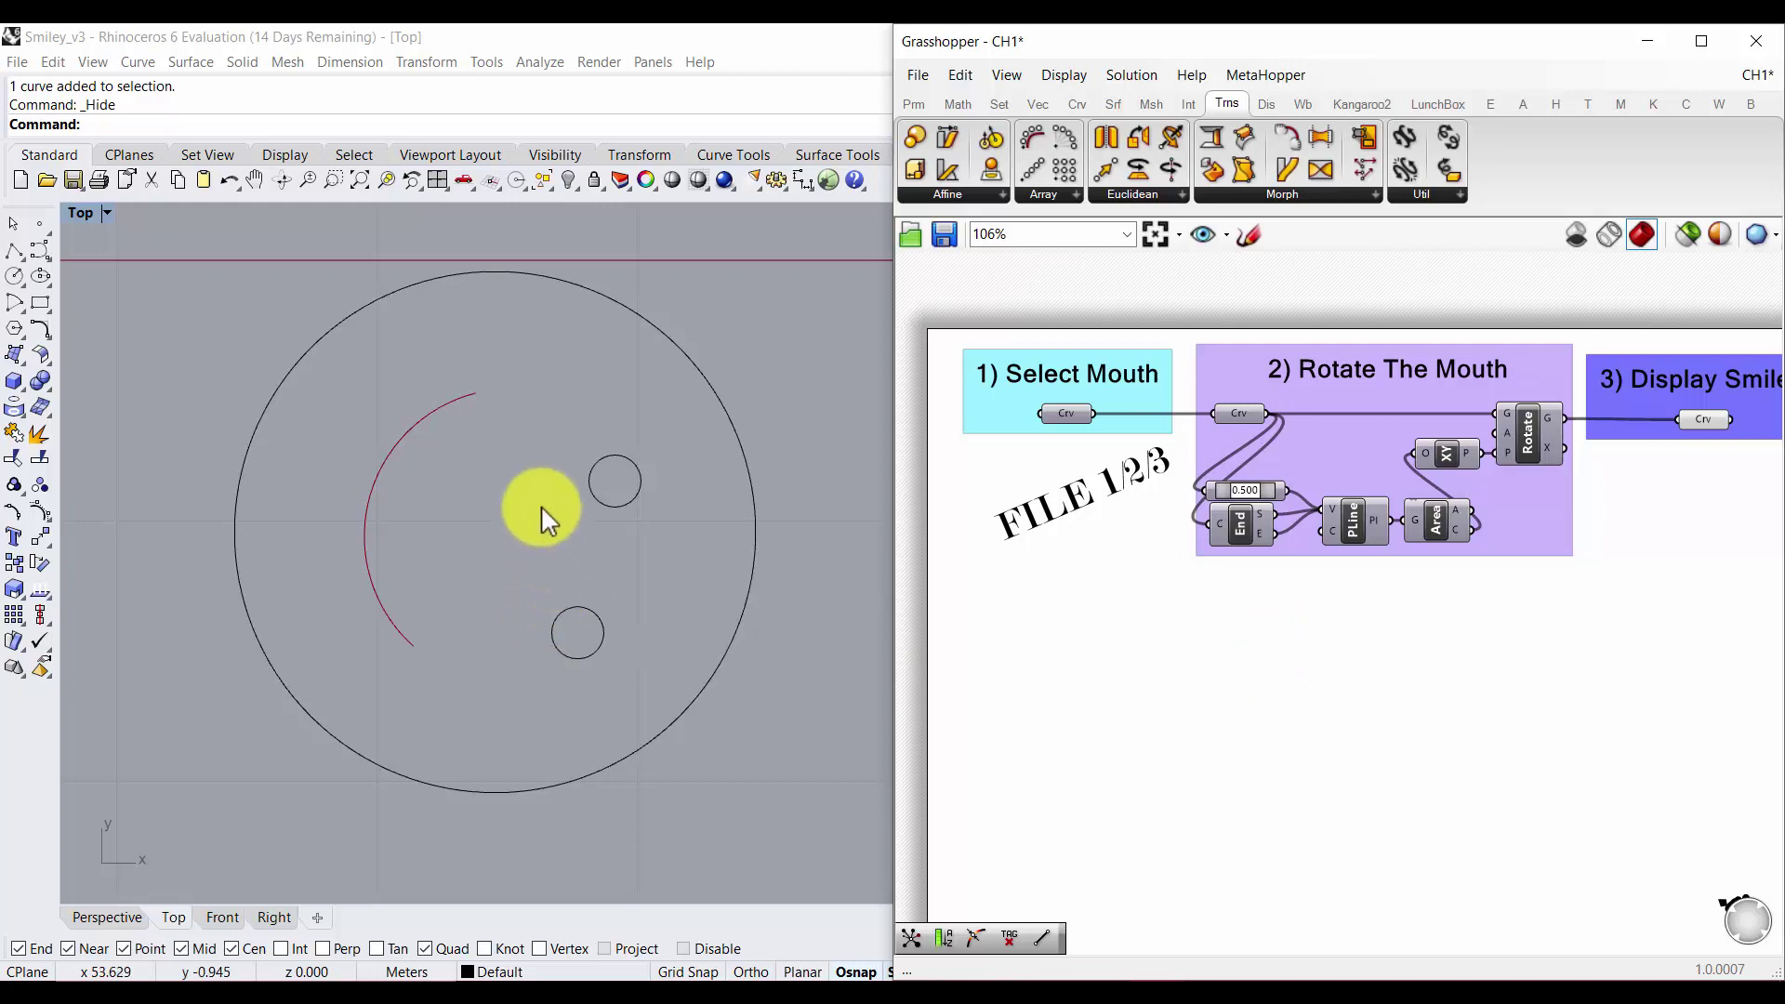
Select all visible objects in the Top view to check which curves remain, and clear the selection.
scroll(508, 561, "down", 5)
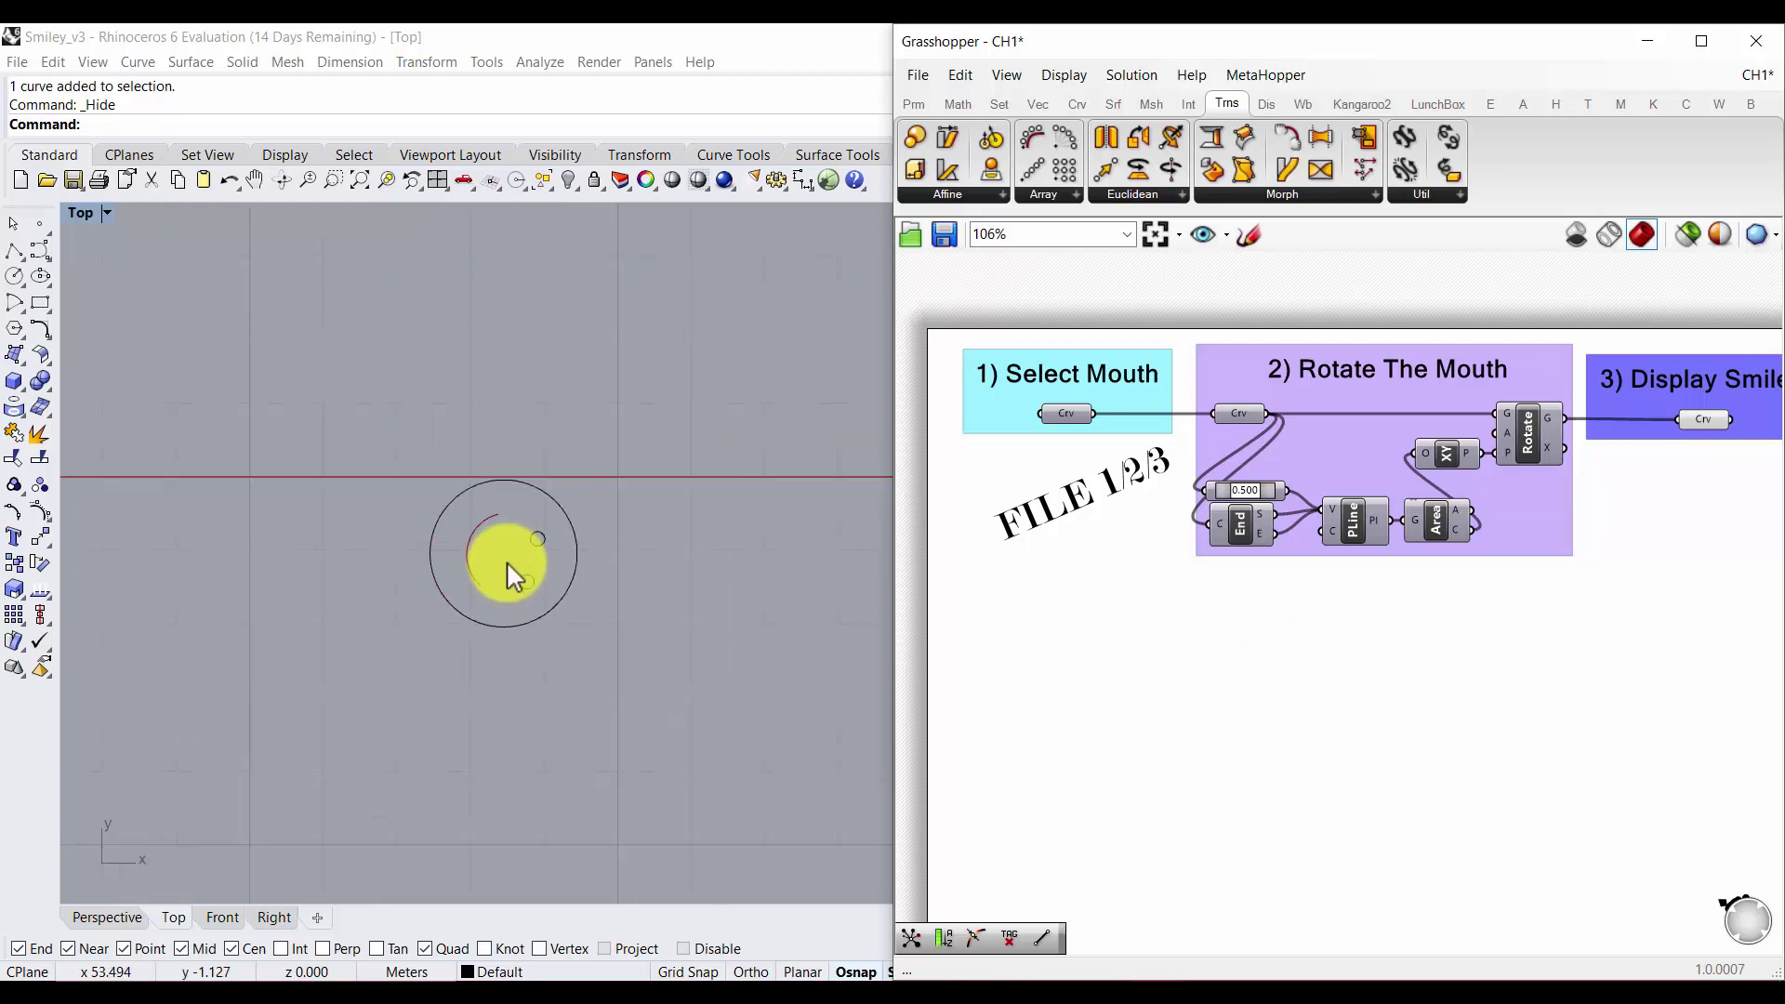
left_click_drag(567, 641, 439, 471)
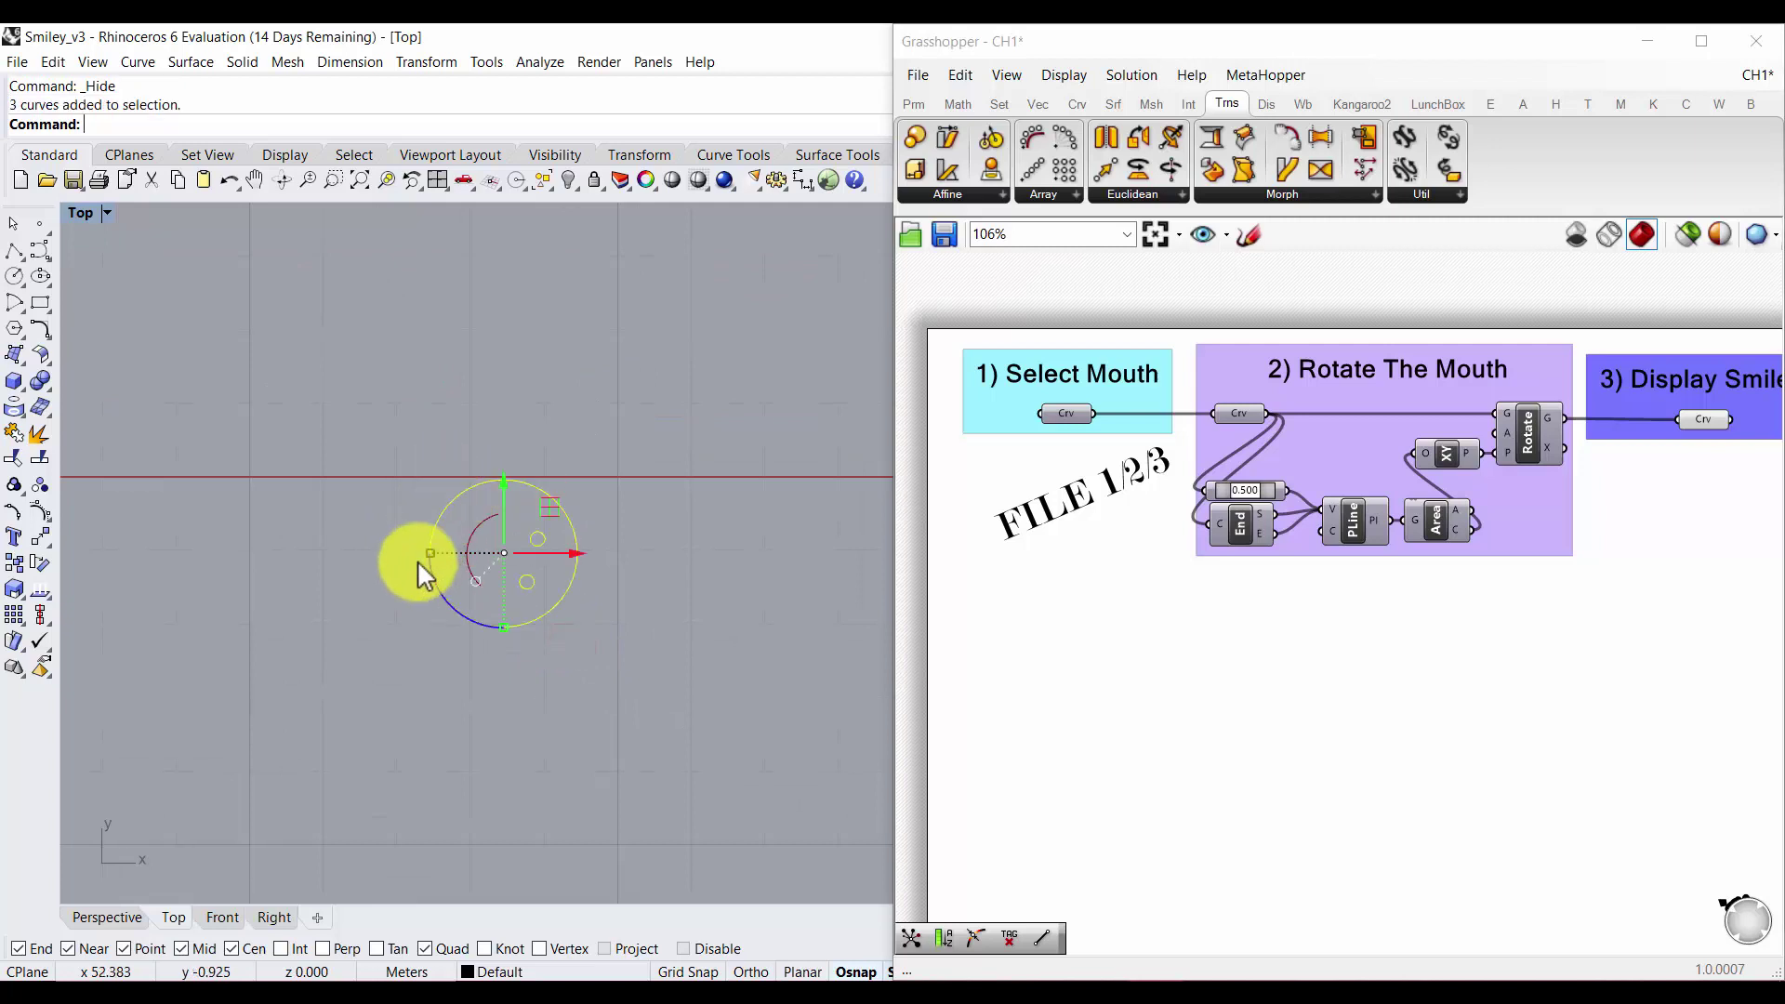
scroll(416, 560, "up", 5)
left_click(471, 654)
key("ctrl+a")
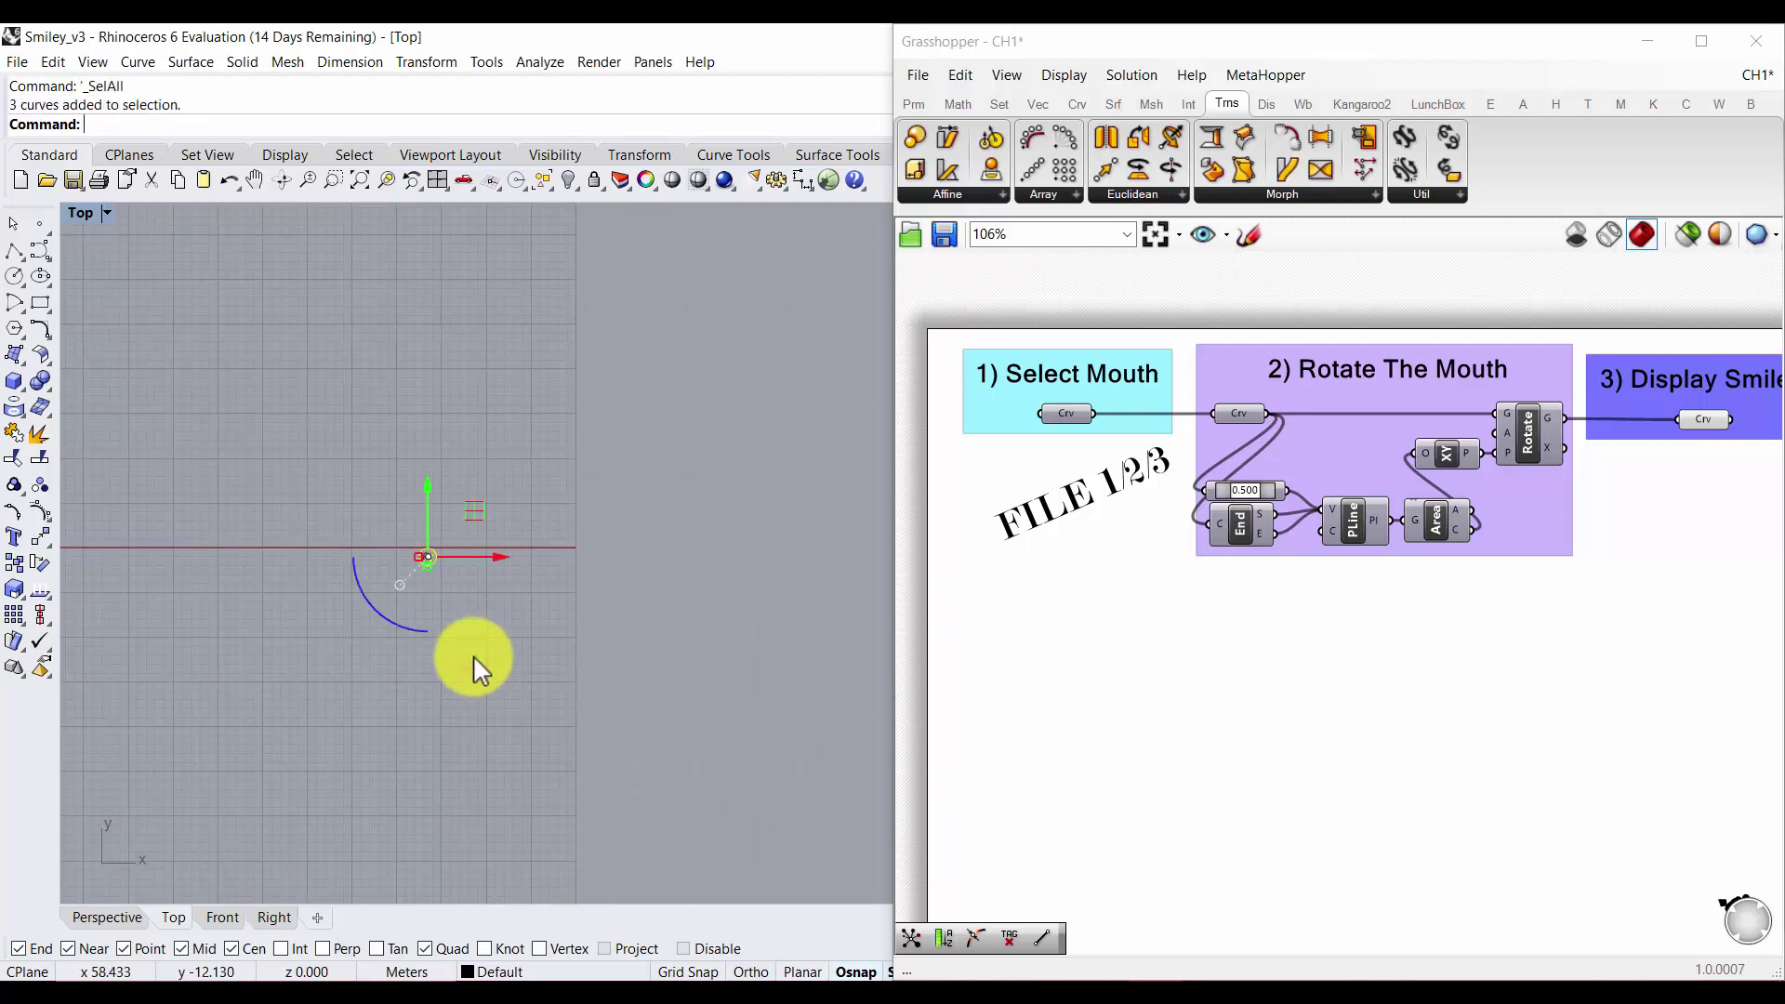
middle_click(509, 609)
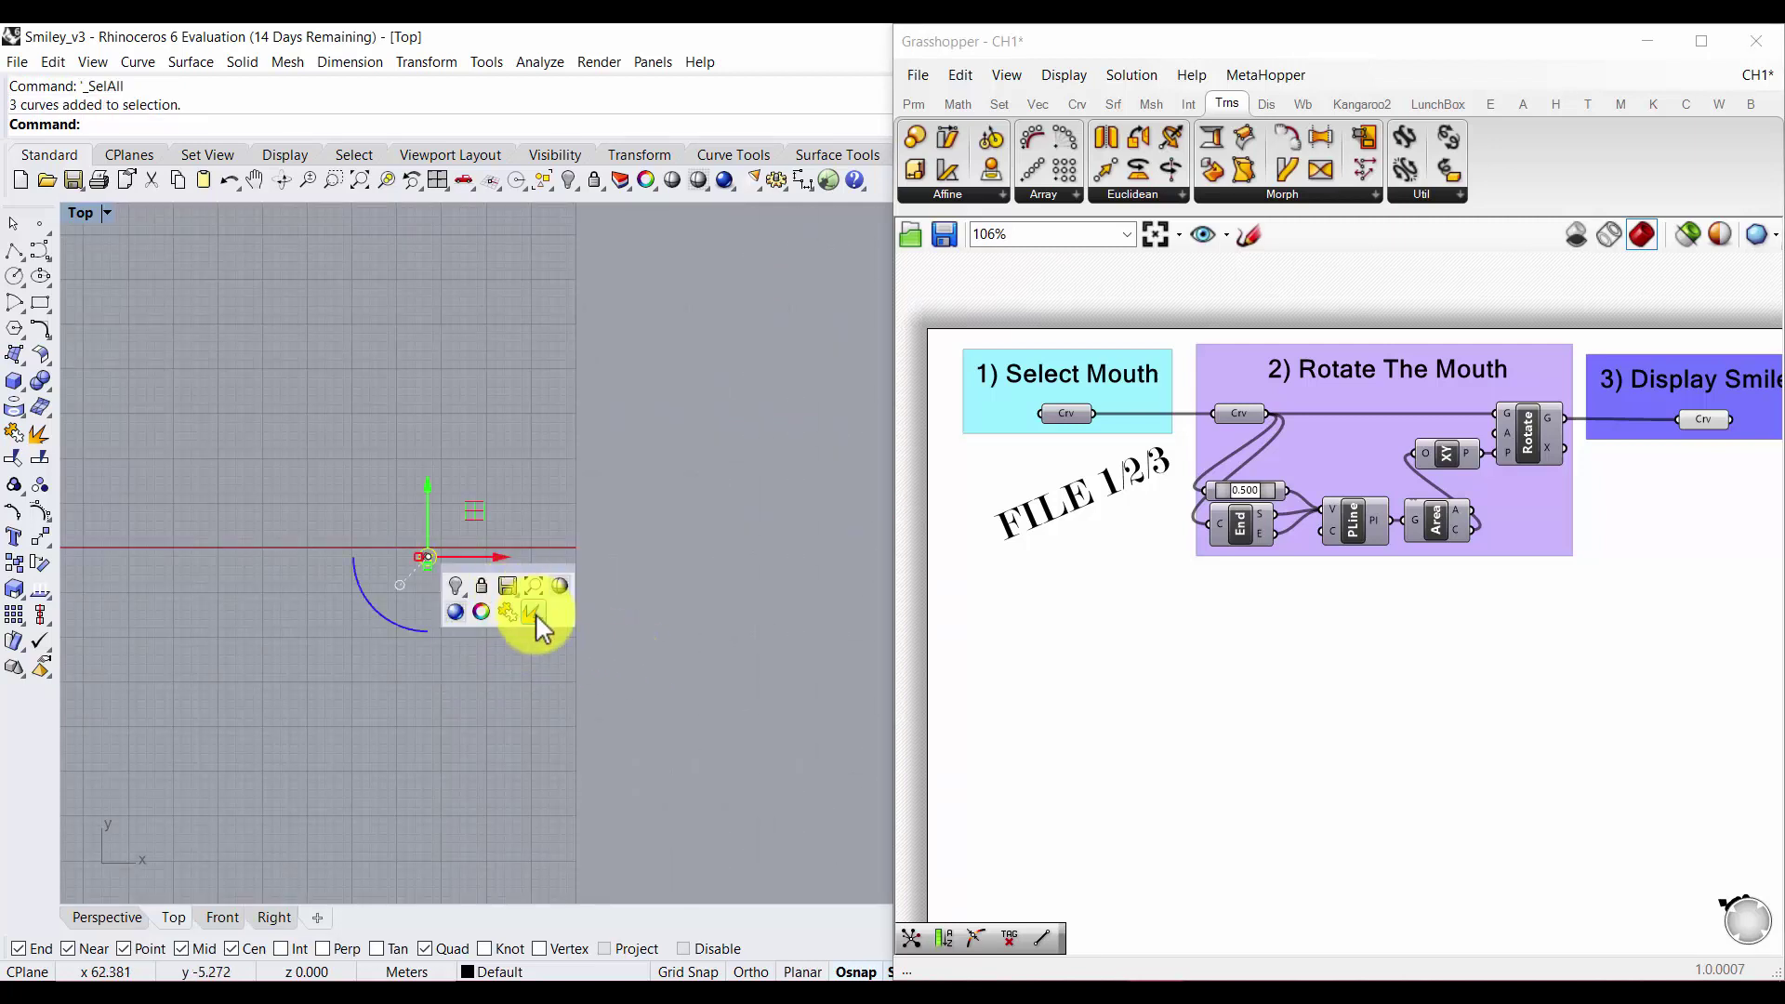
left_click(537, 426)
scroll(390, 623, "up", 8)
scroll(465, 493, "up", 5)
scroll(558, 378, "up", 8)
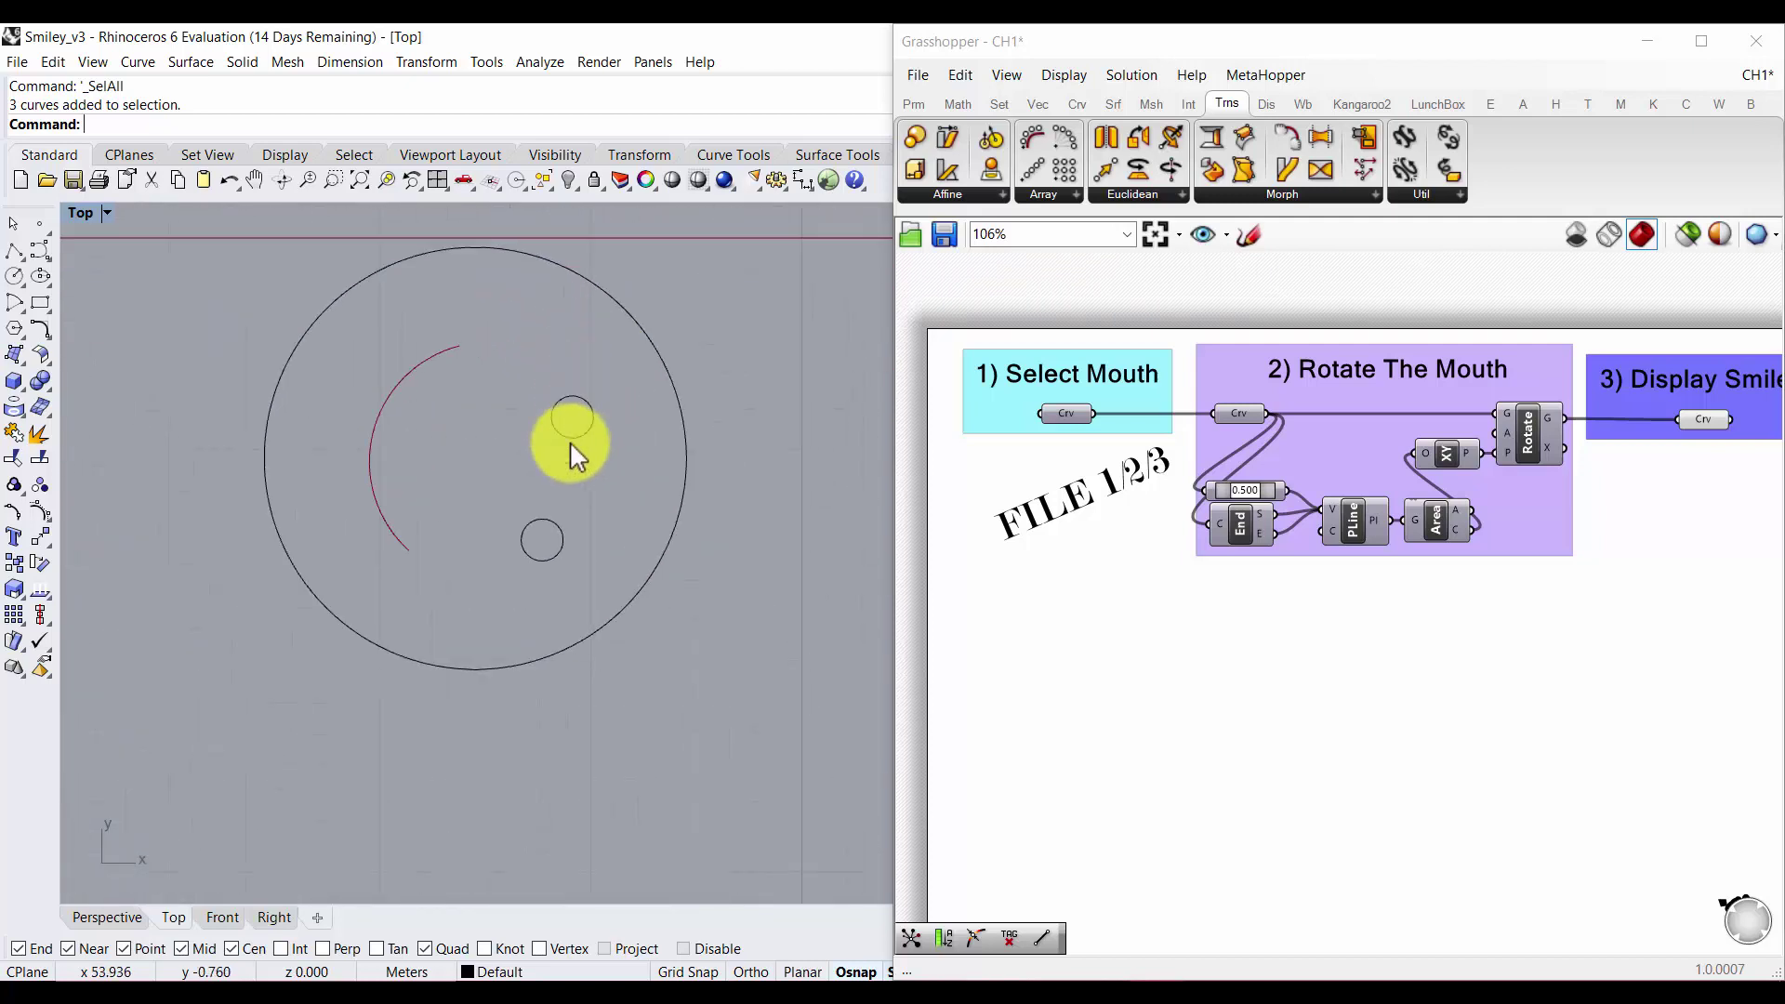
right_click_drag(483, 486, 494, 551)
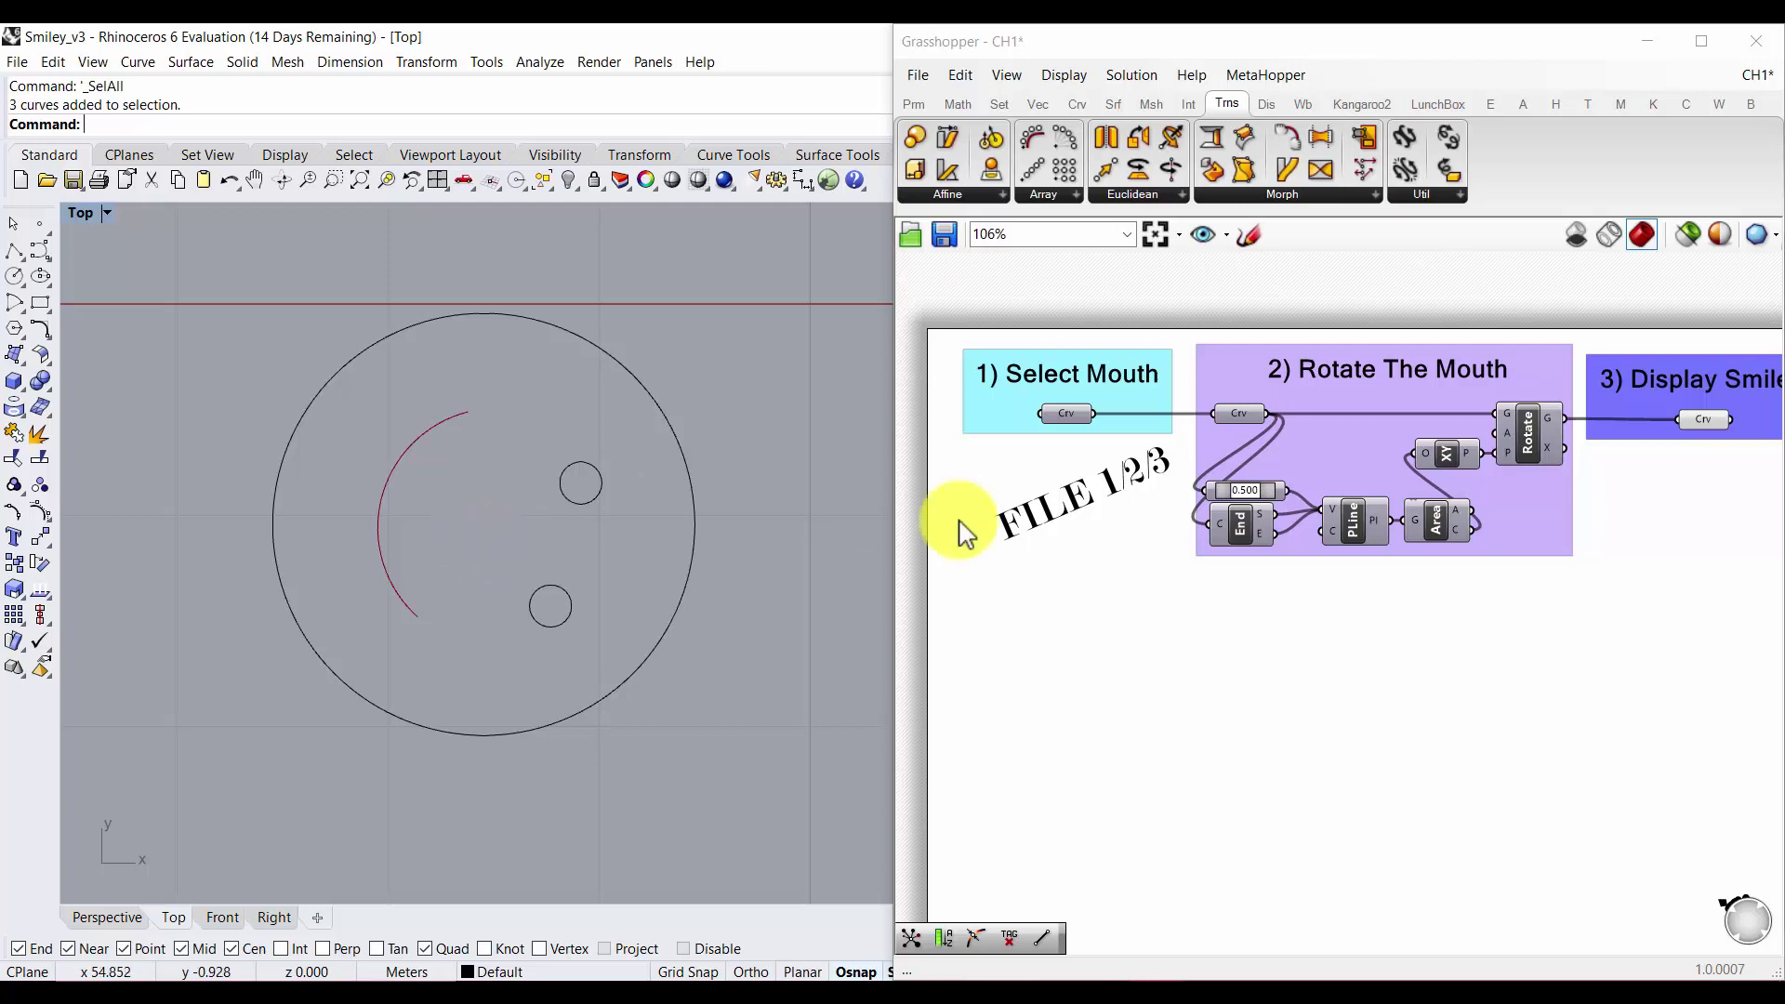
Select the whole mouth-rotation definition to see its preview highlighted in the Top view, and deselect it.
left_click_drag(937, 320, 1748, 604)
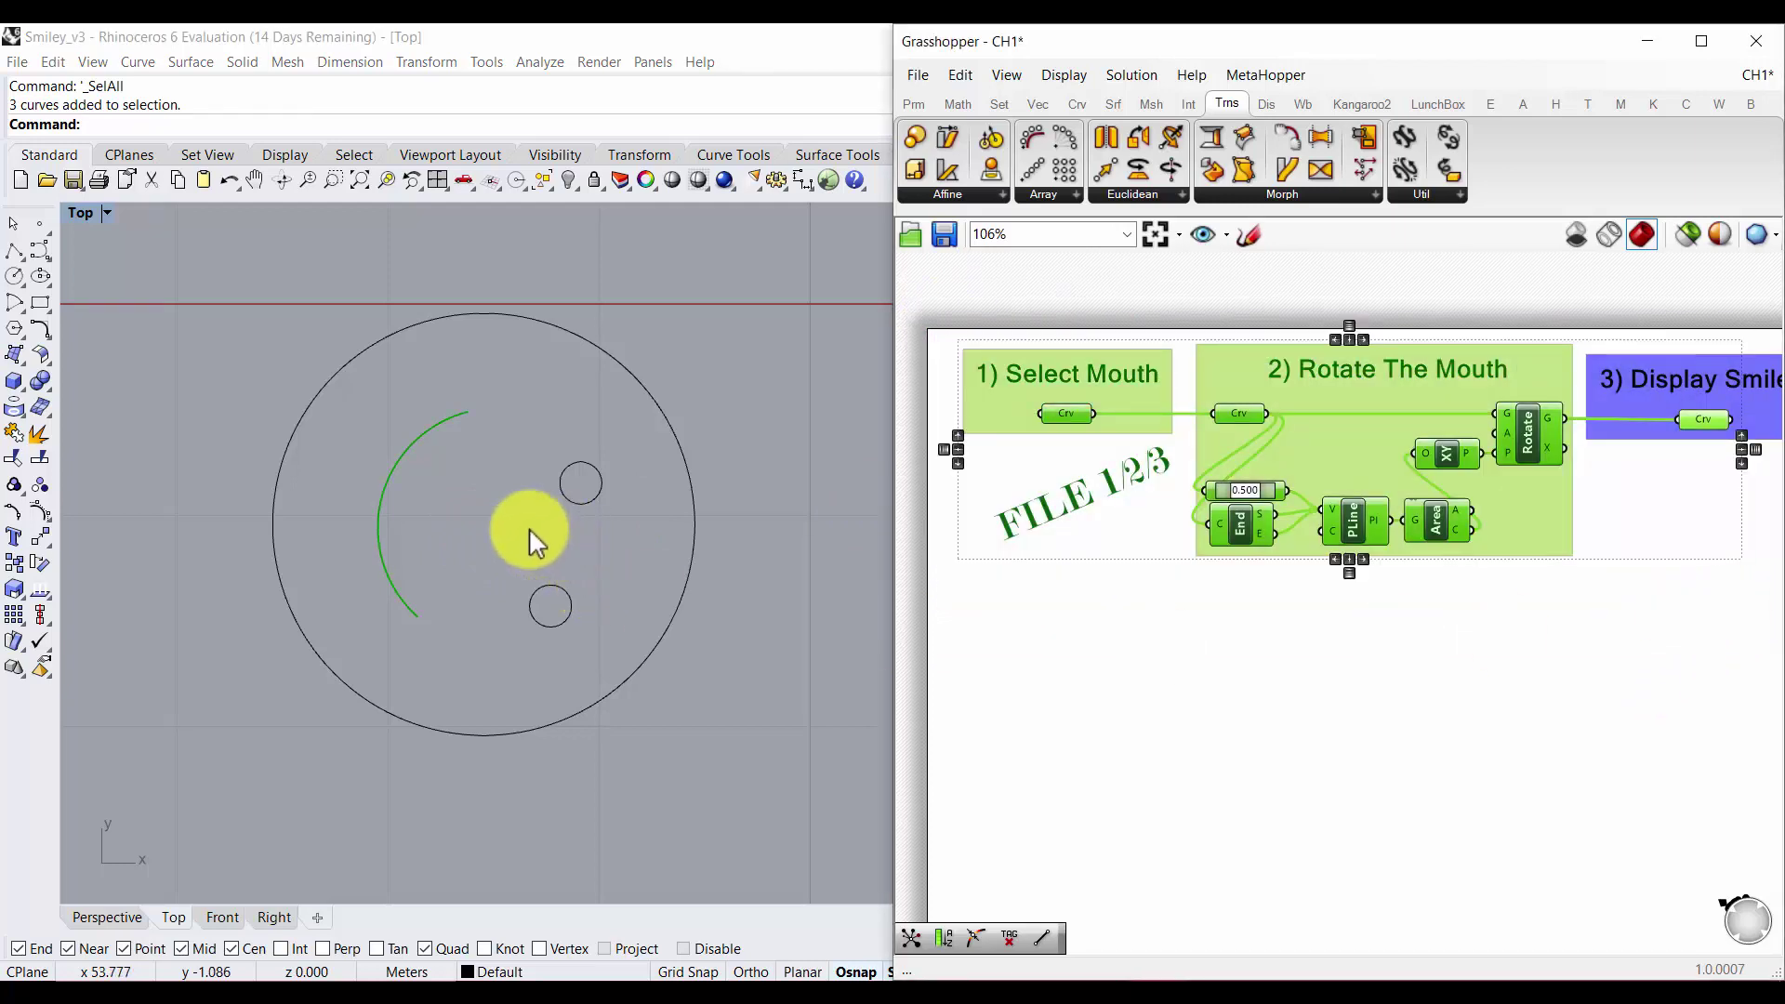
left_click(504, 523)
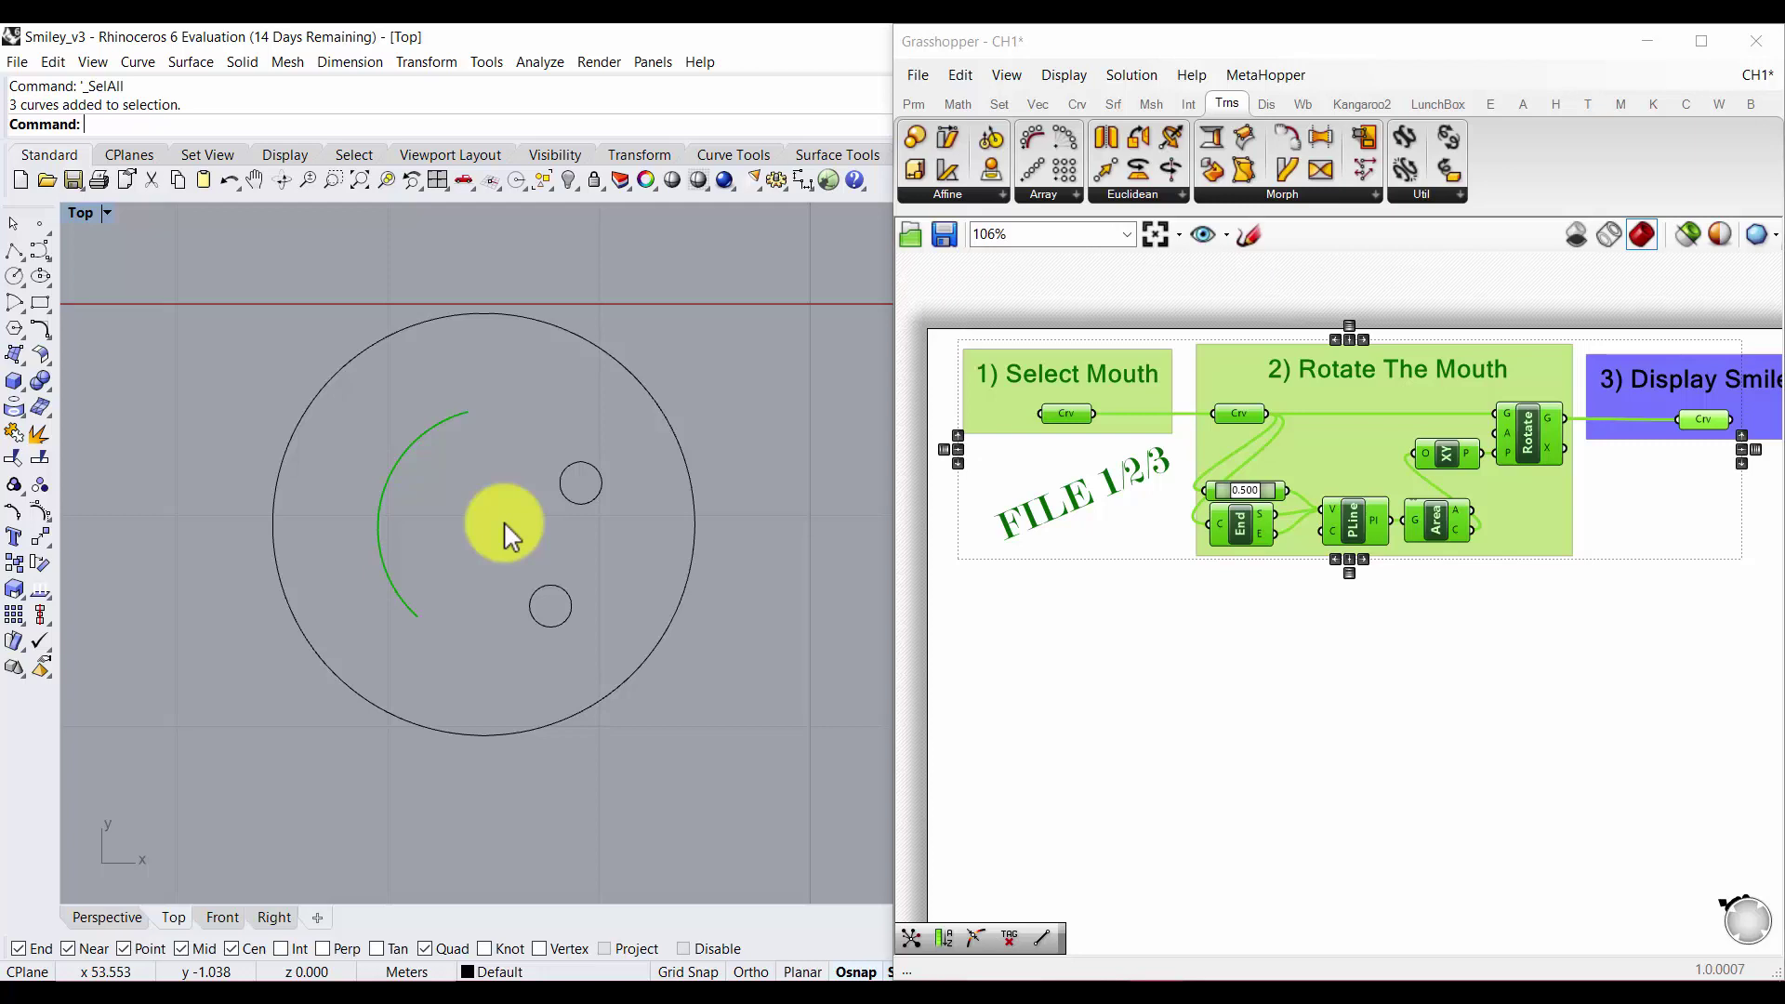
left_click(1107, 675)
Limit the preview to selected components and select the Area component in the Rotate The Mouth group.
left_click(1235, 414)
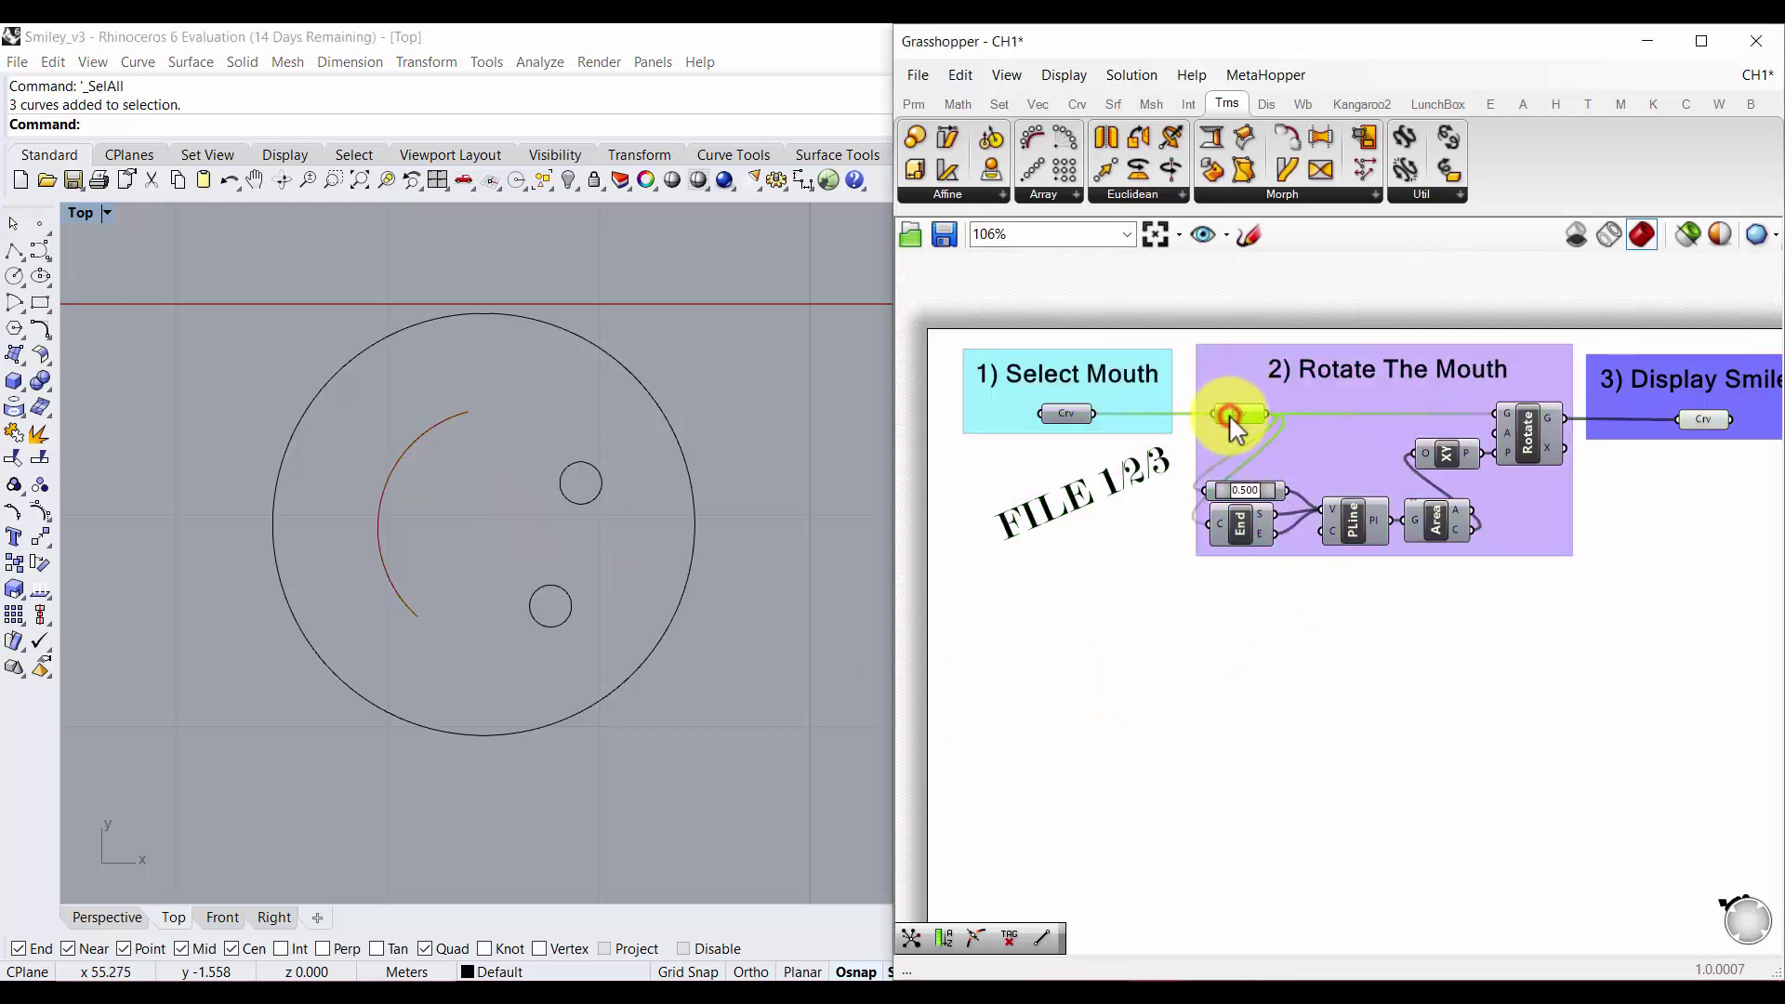
scroll(1230, 417, "up", 1)
scroll(1235, 414, "up", 1)
left_click(1546, 562)
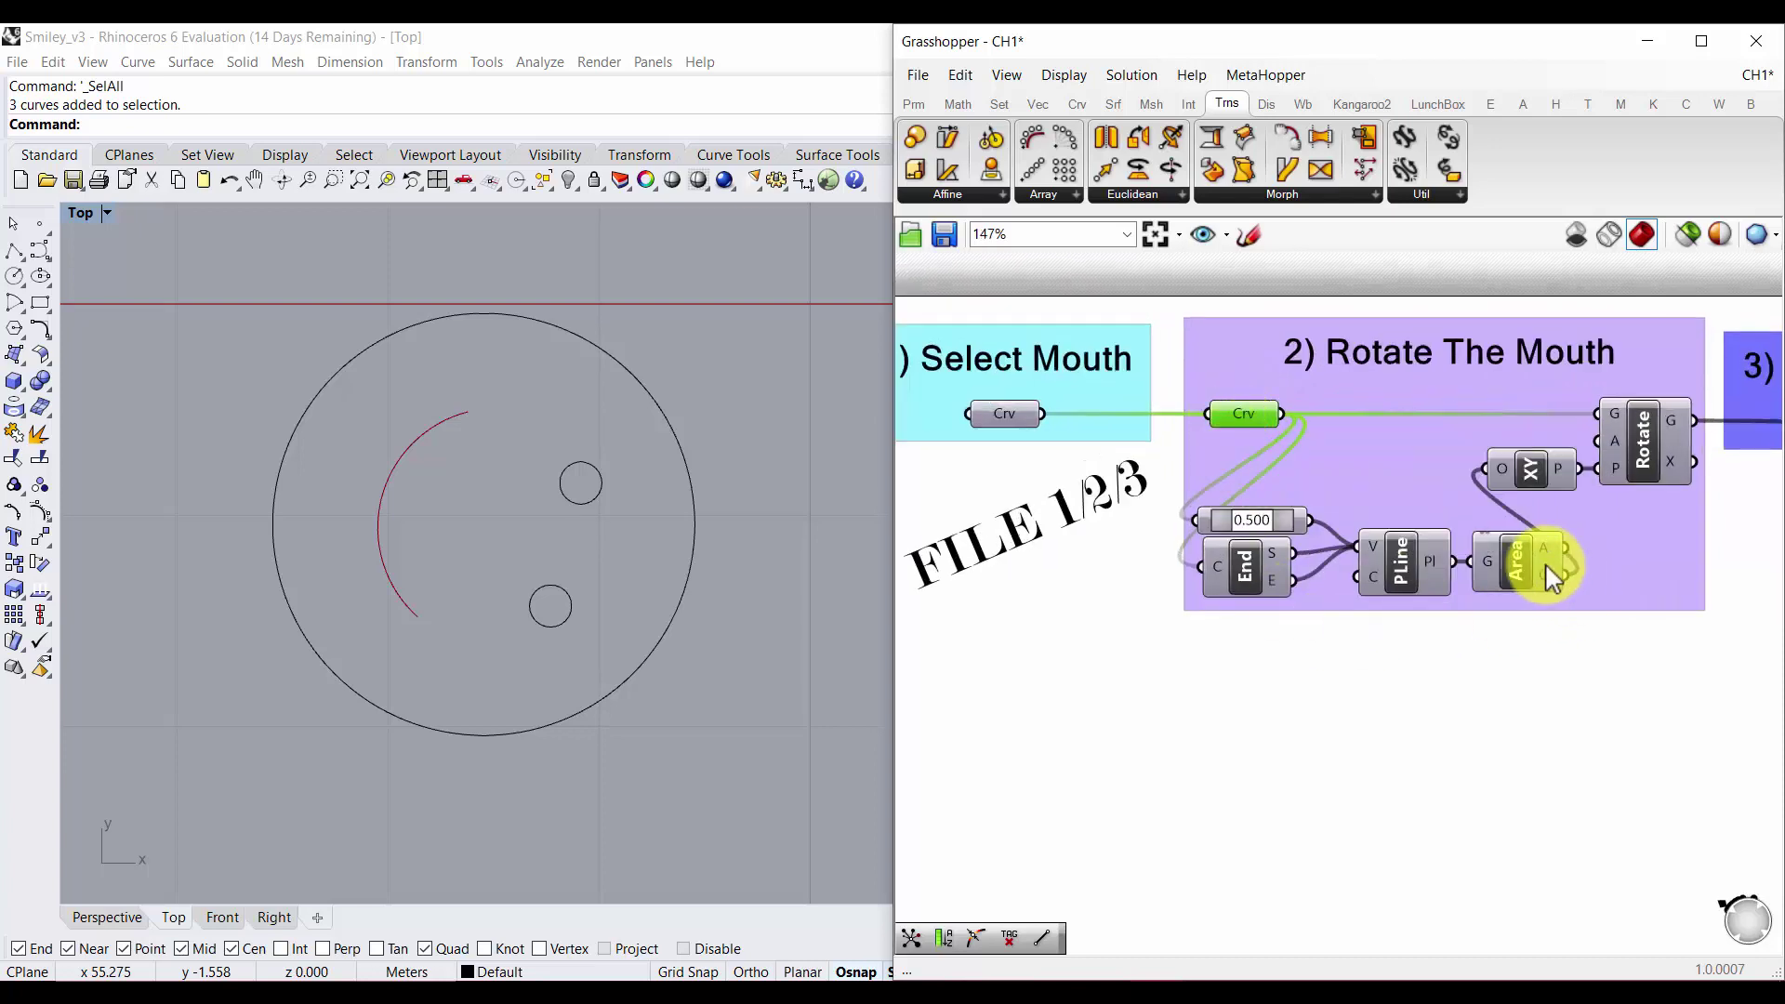
left_click(1688, 235)
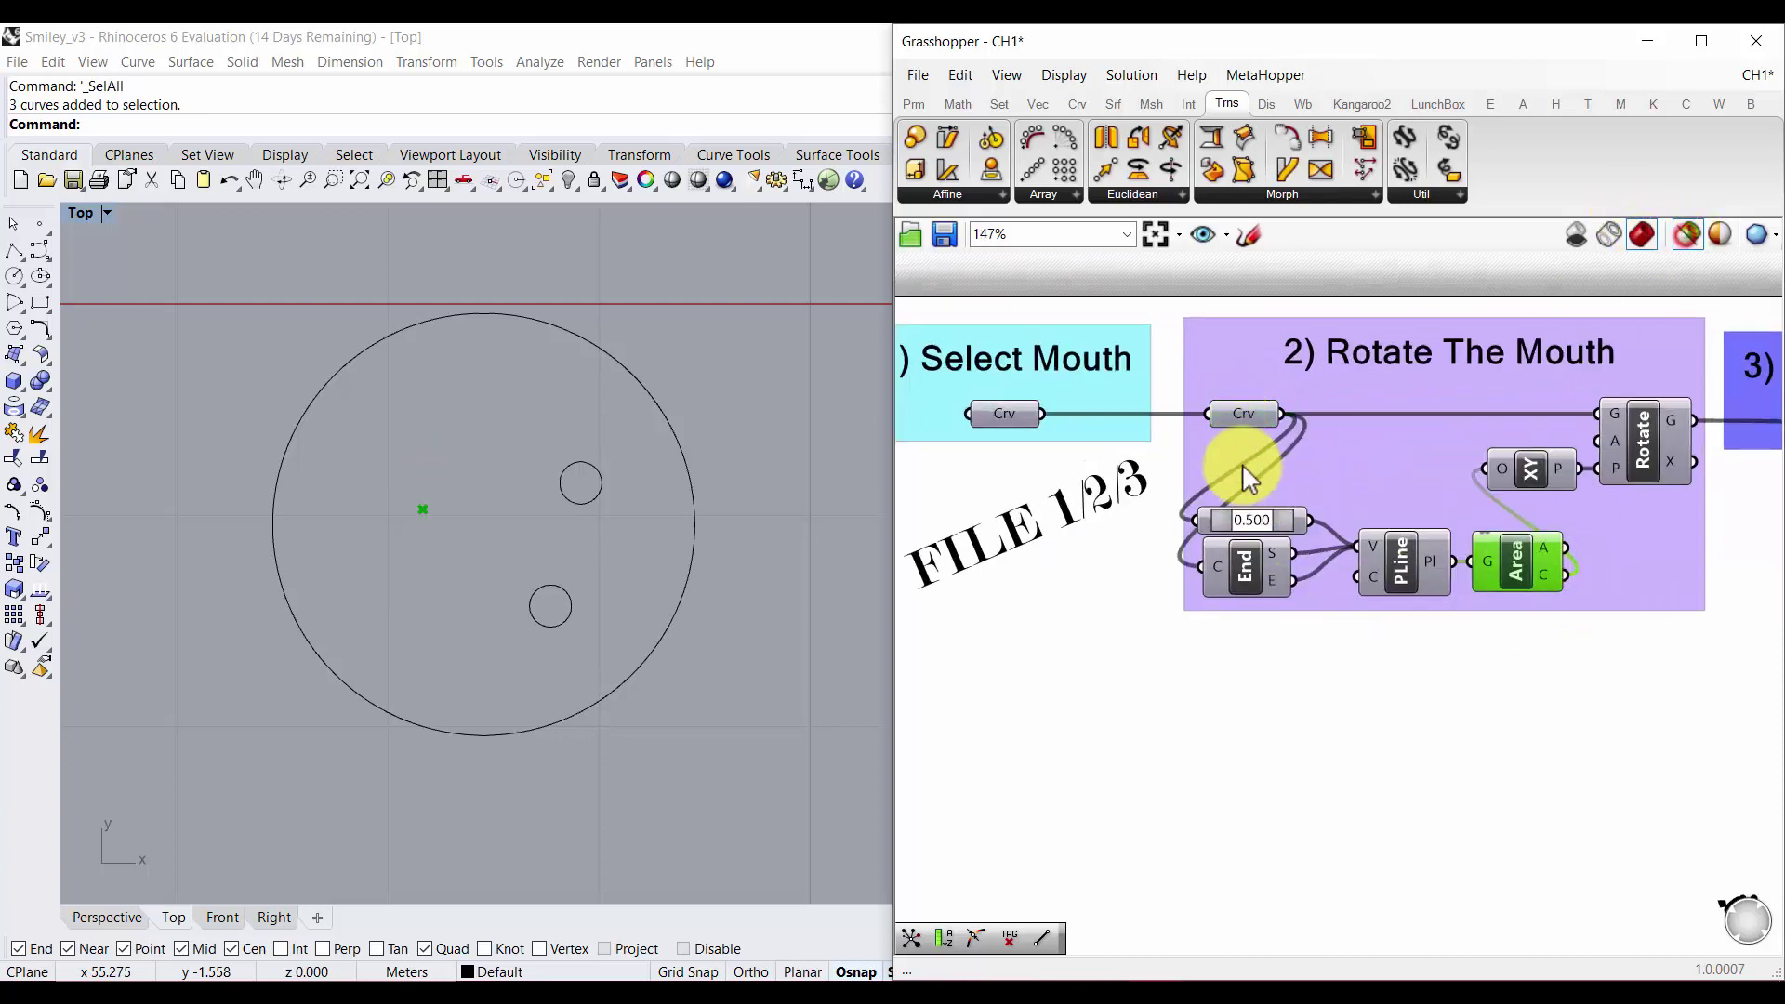
Select the Rotate The Mouth group's Curve parameter and XY Plane component in turn to examine their previews in the Top view.
scroll(625, 502, "up", 2)
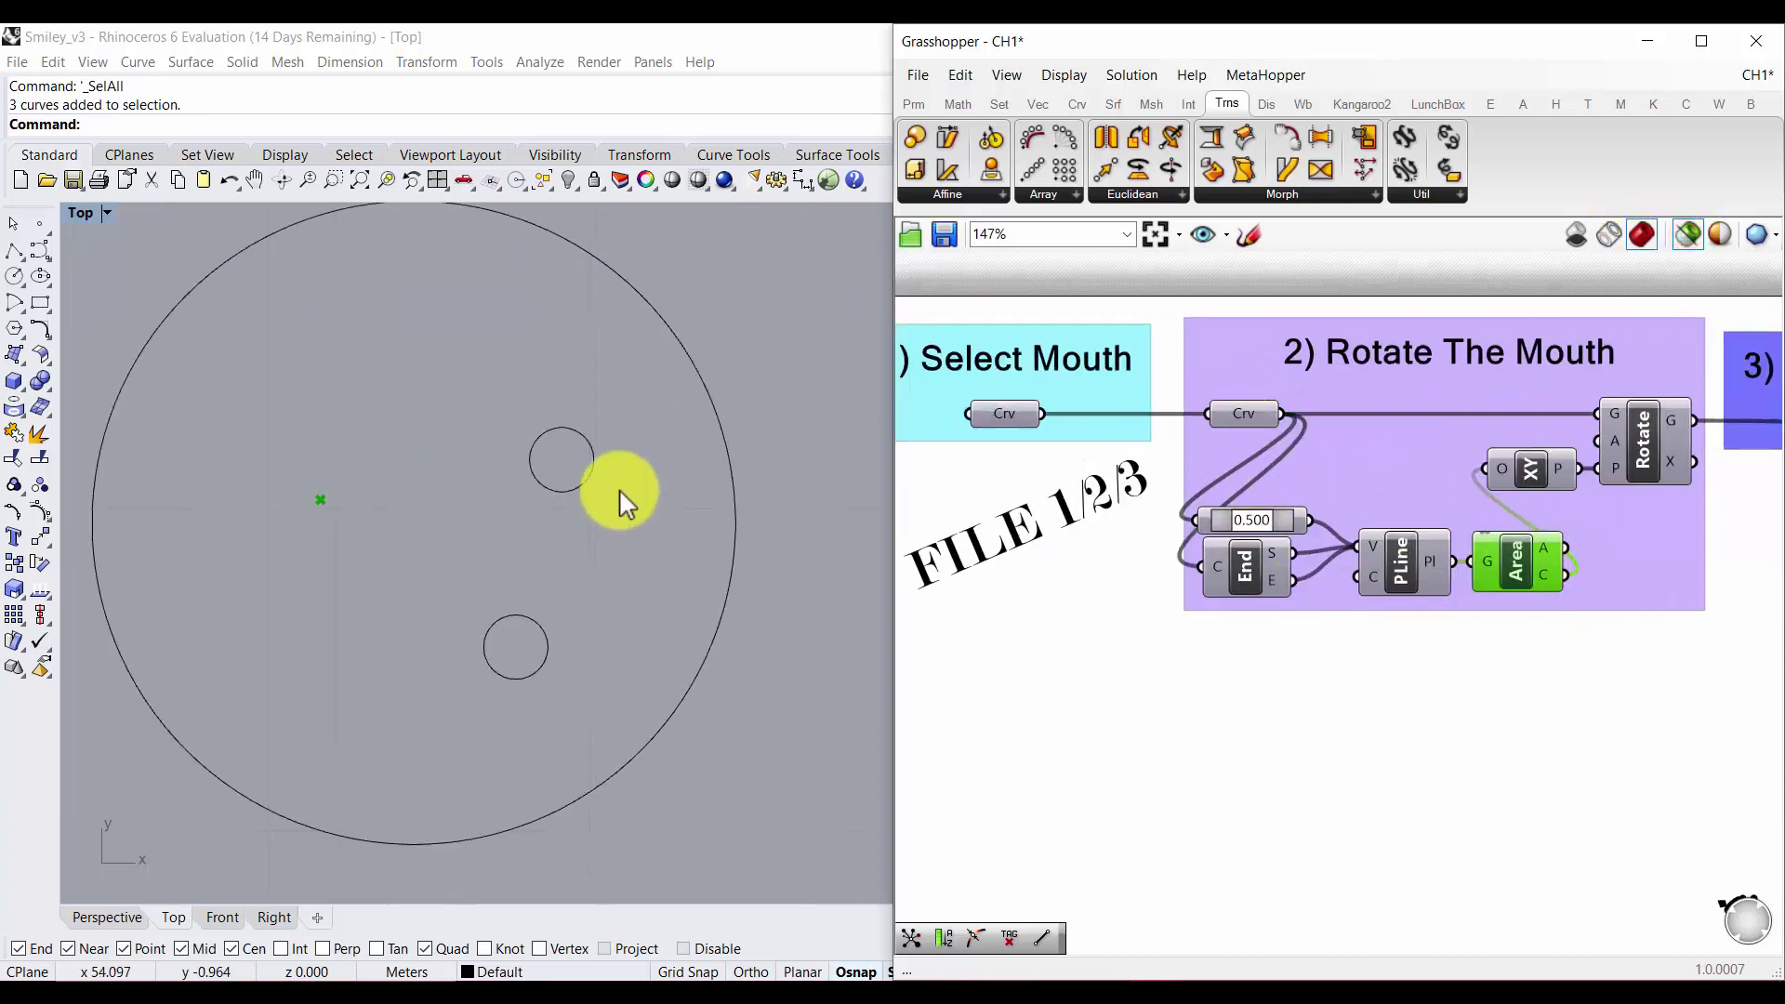
left_click(1235, 417)
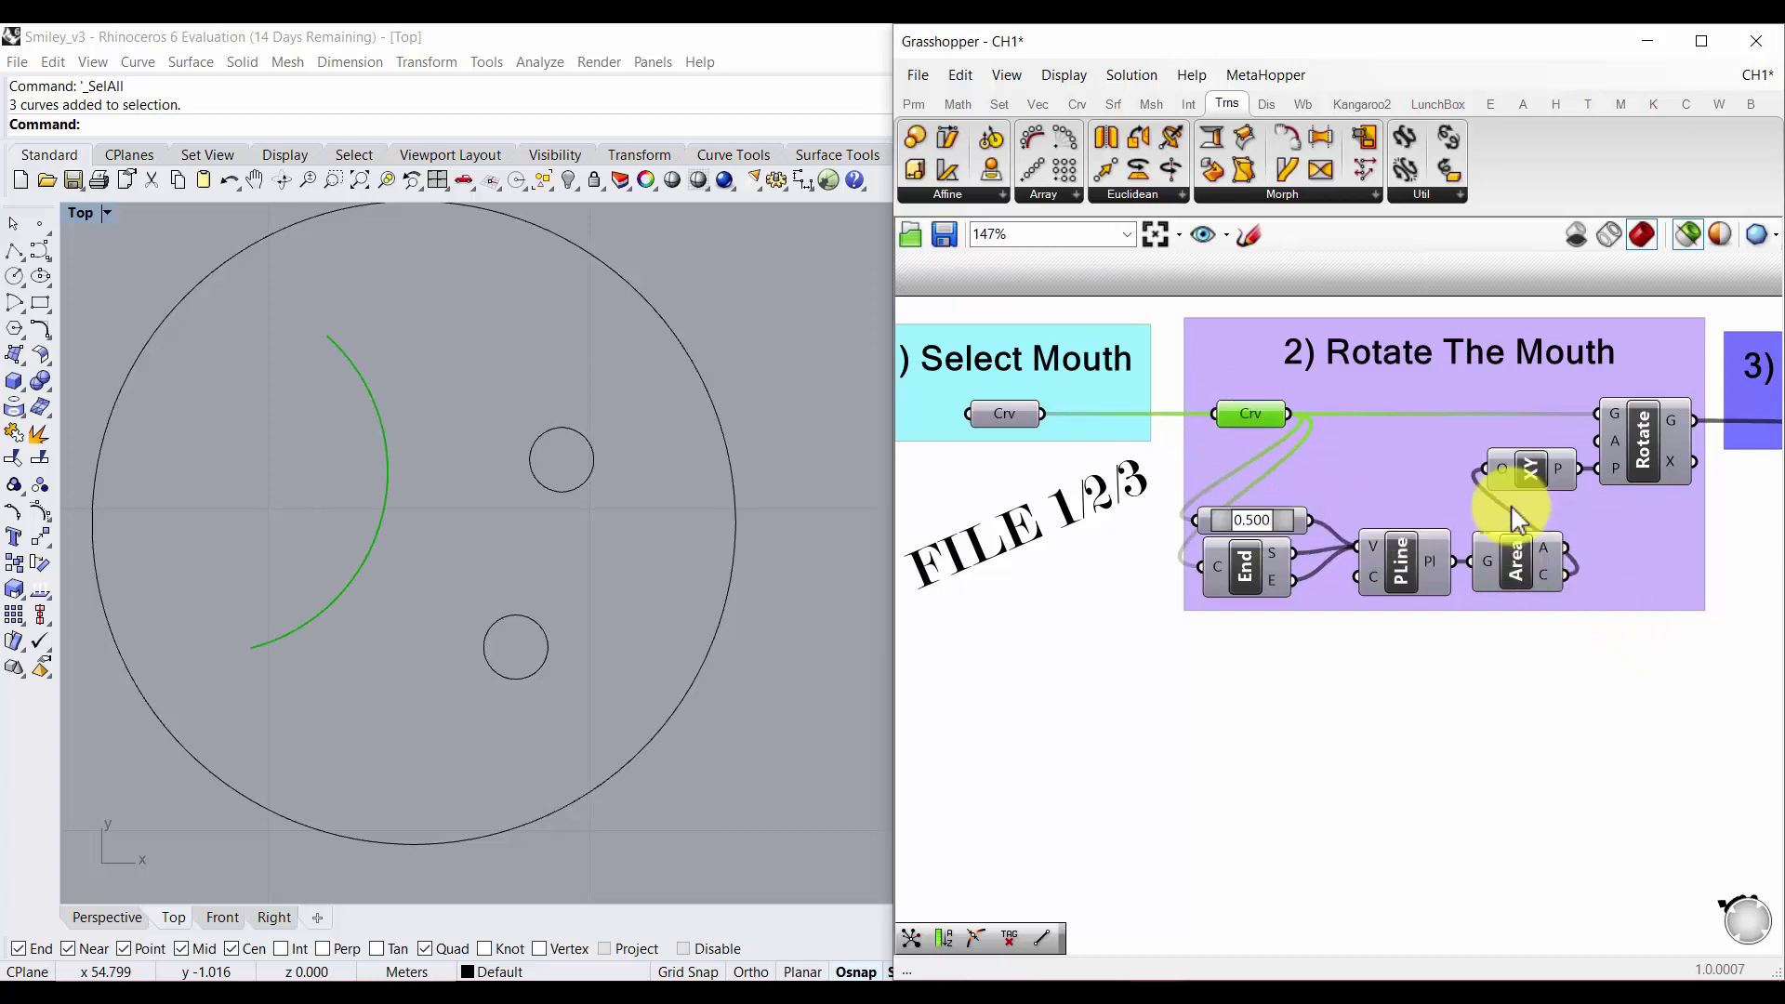
left_click(1548, 465)
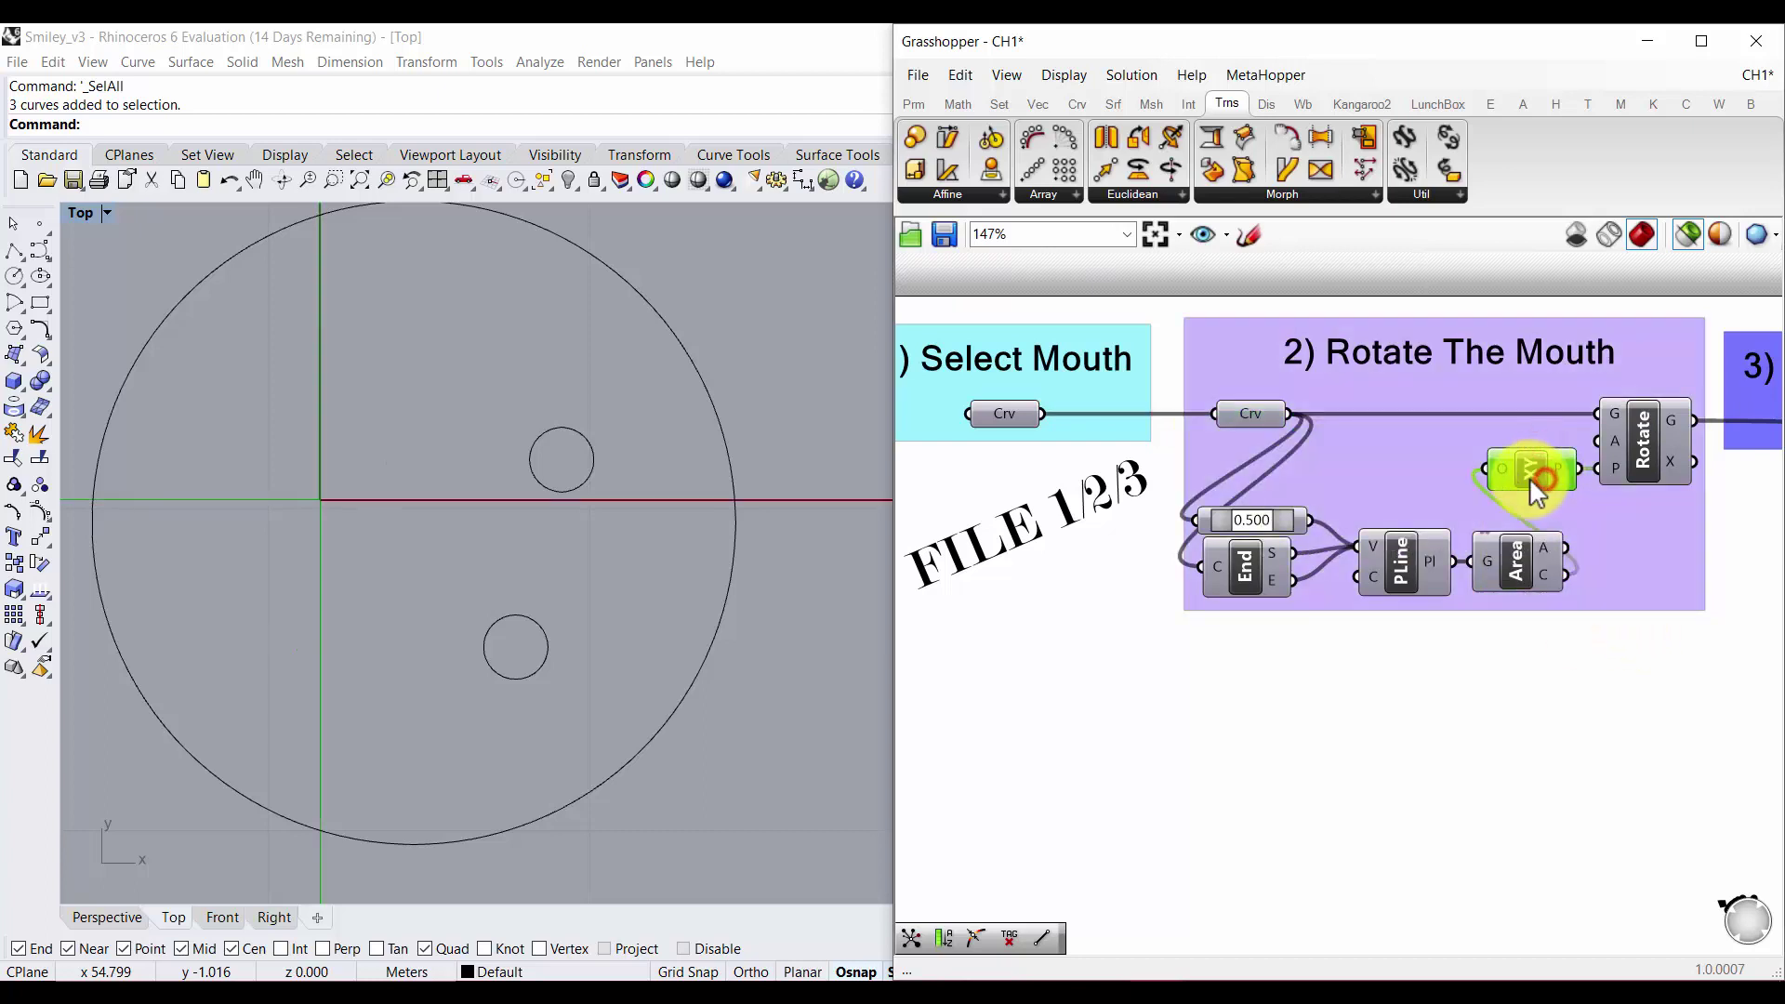
scroll(481, 461, "down", 5)
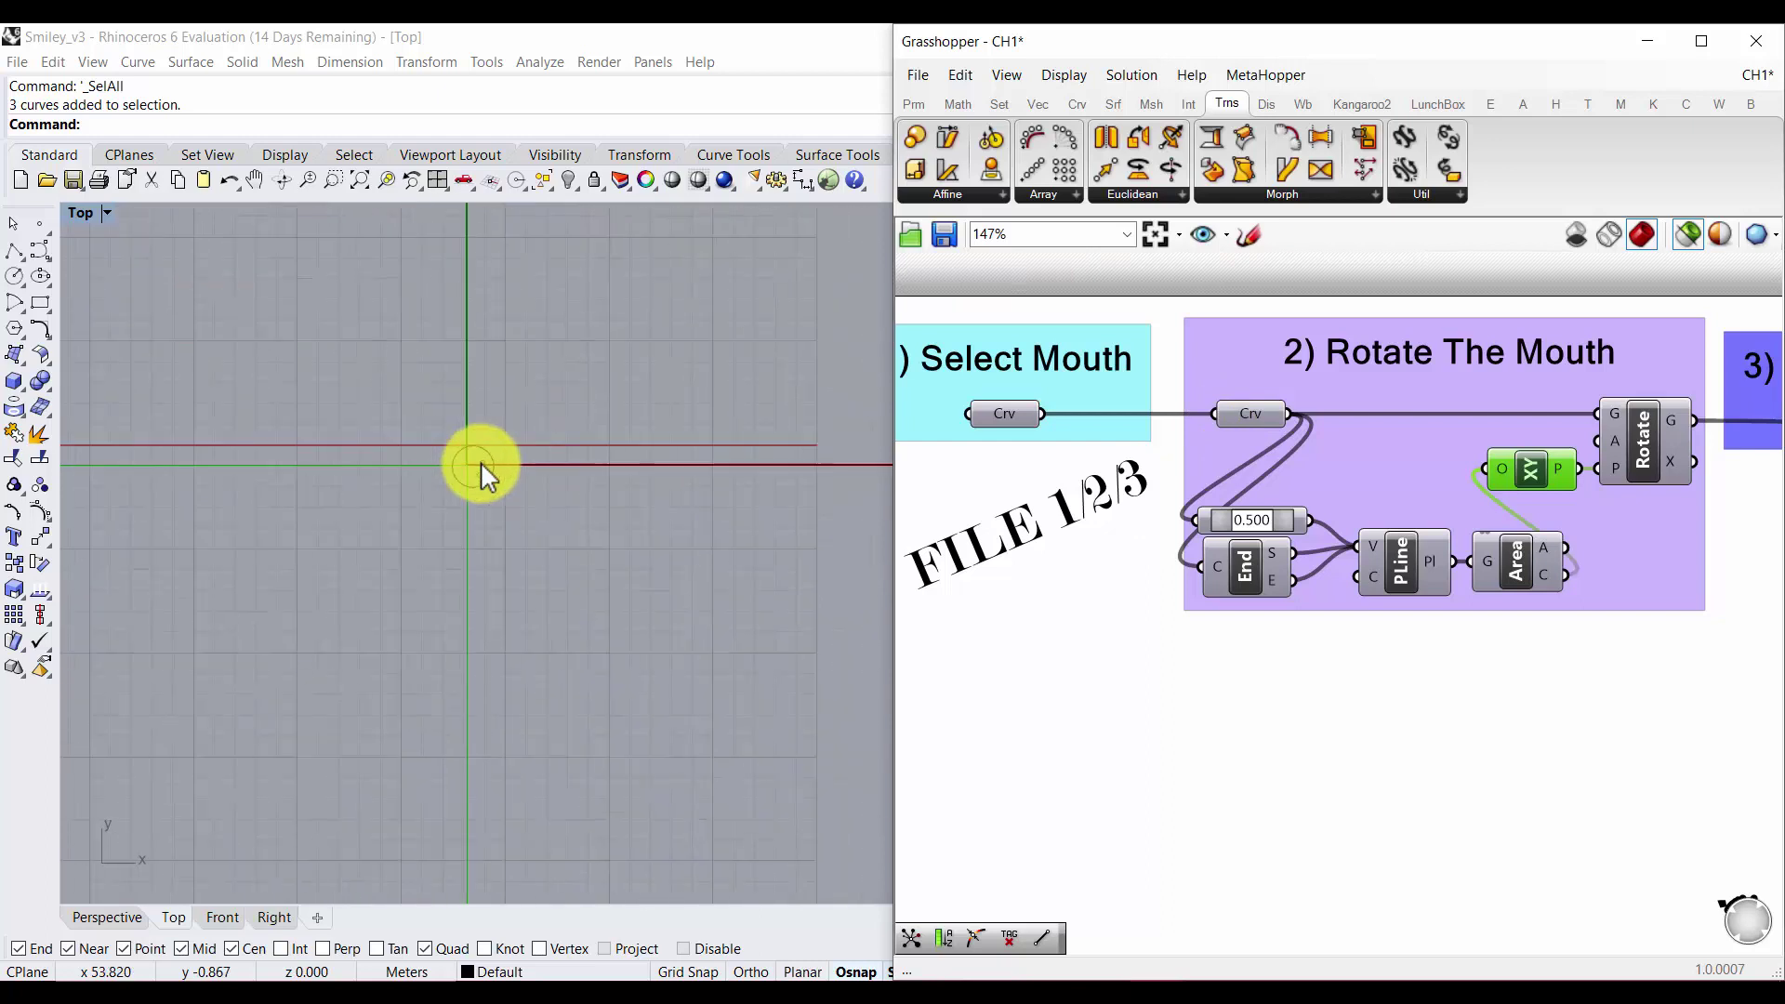
scroll(482, 461, "up", 4)
Select the face circle and both eyes in the Top view, and briefly select the whole definition to examine its preview.
left_click(238, 309)
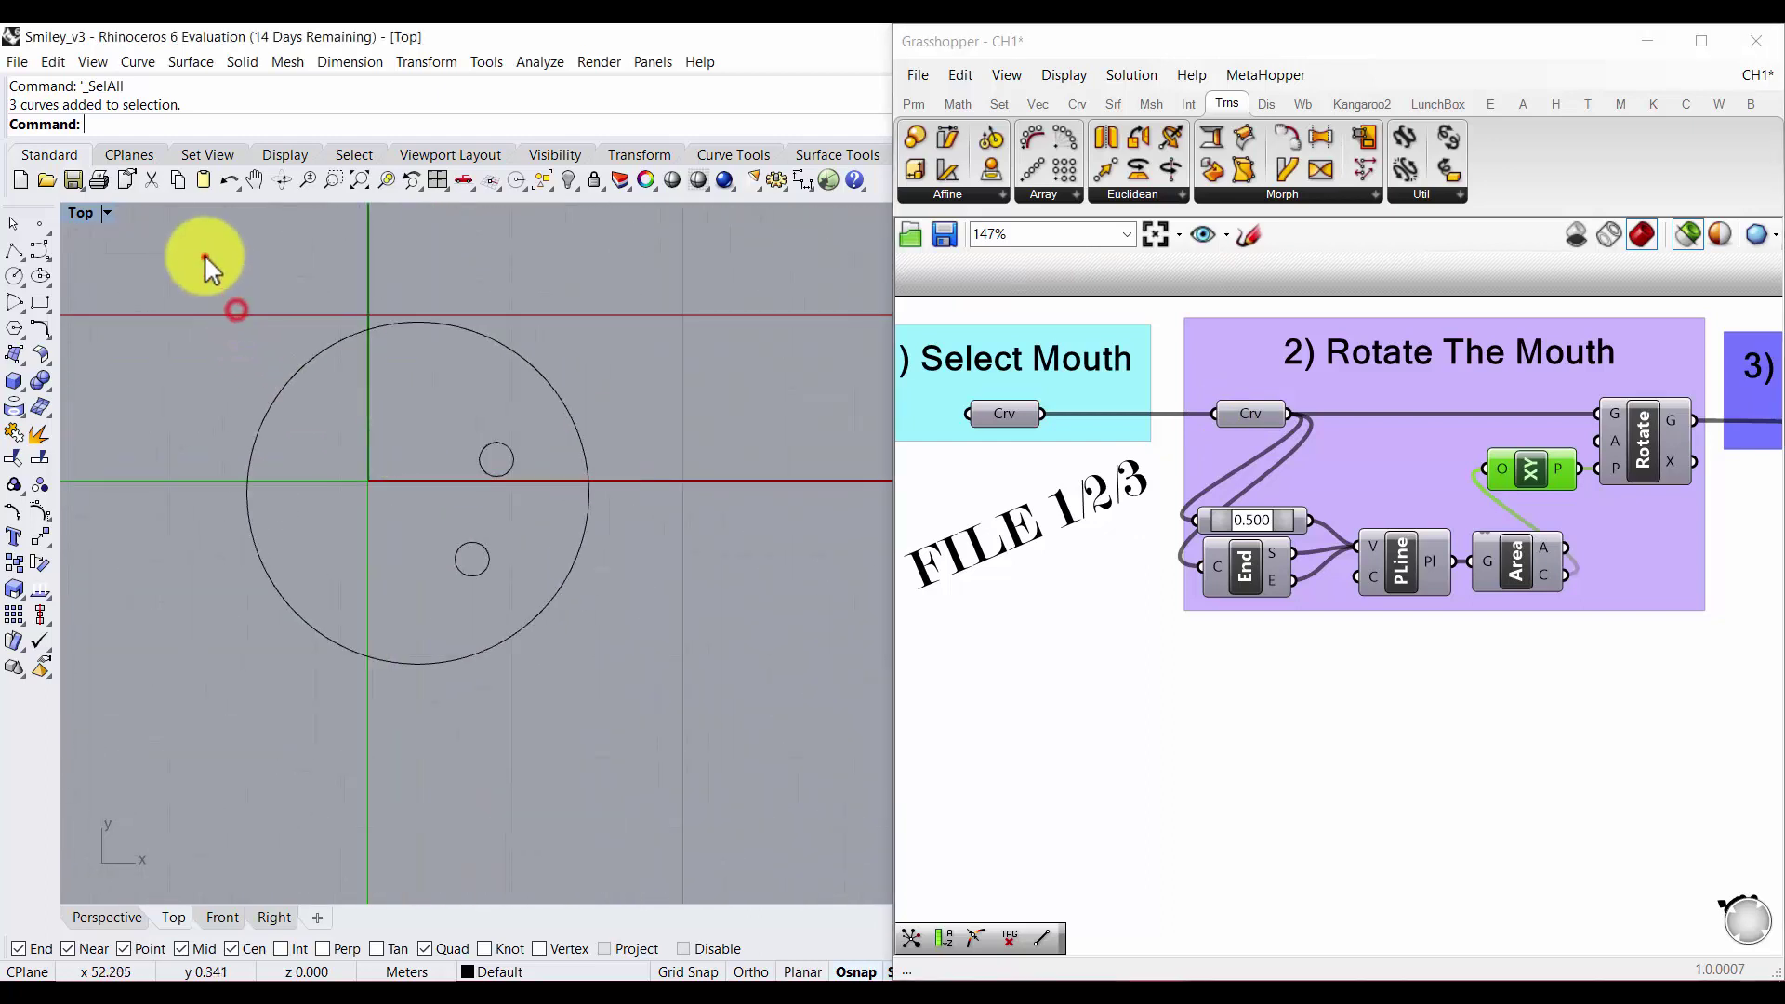
left_click_drag(204, 254, 823, 789)
scroll(1202, 549, "down", 3)
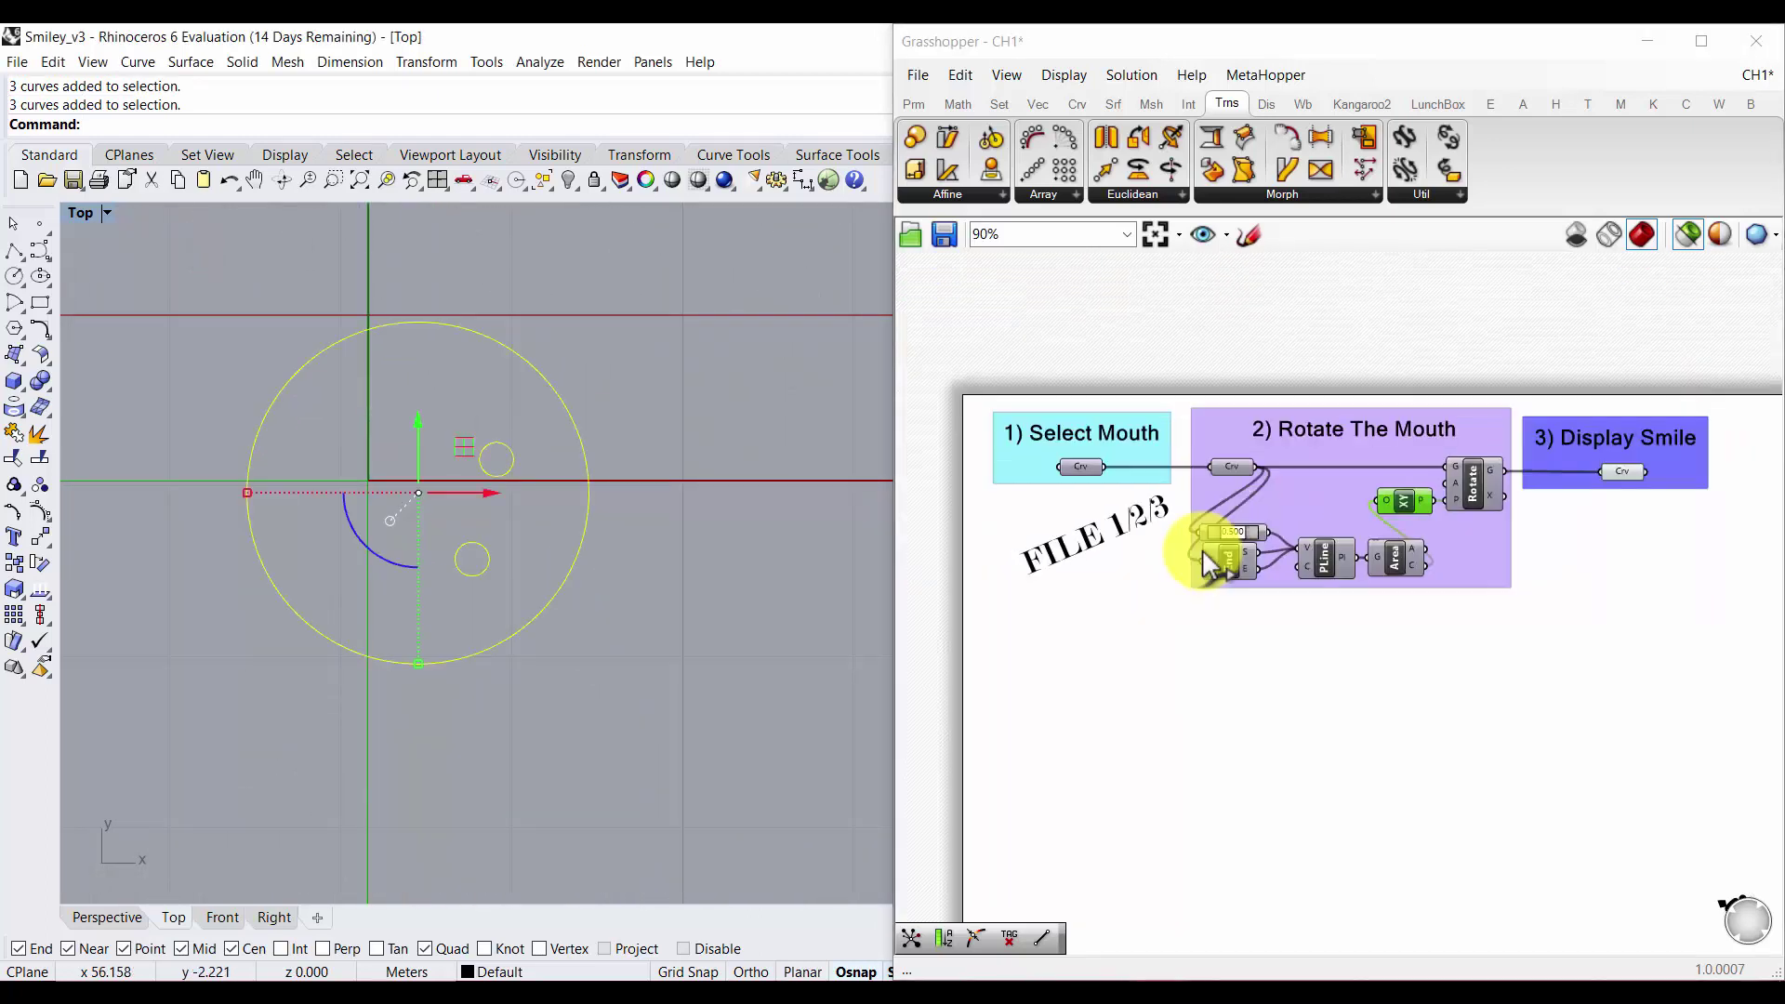
left_click_drag(944, 349, 1745, 648)
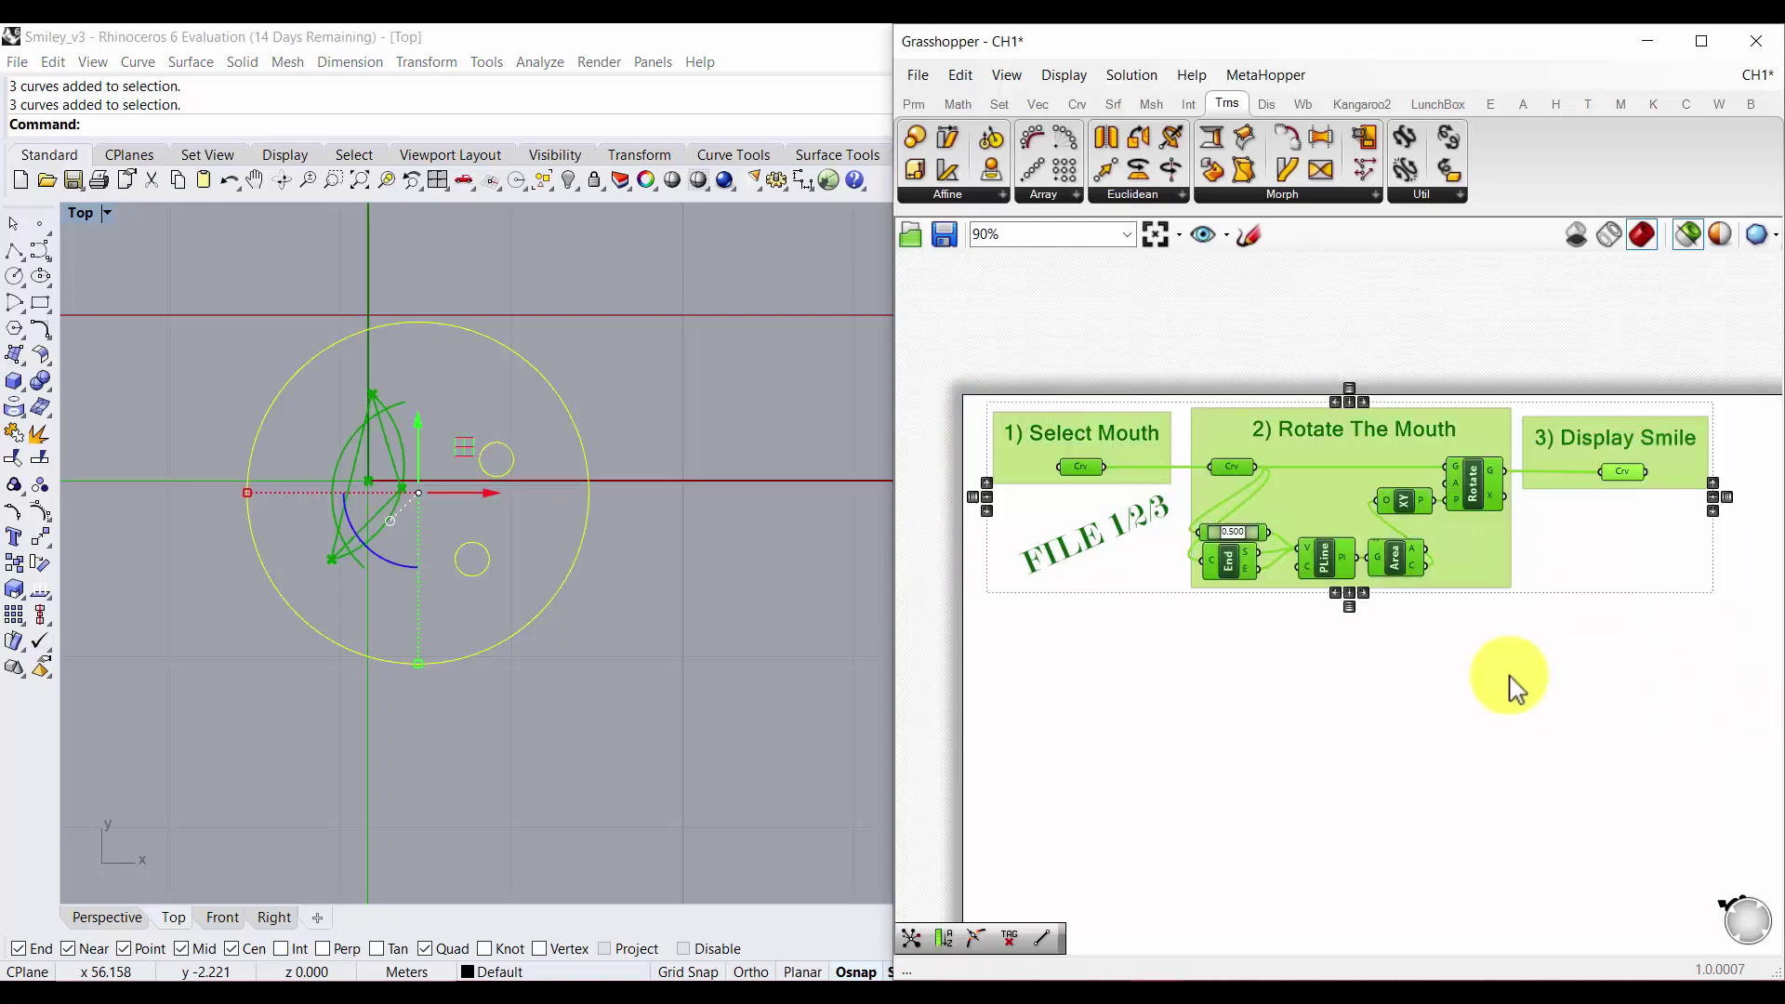
left_click(1404, 677)
scroll(1187, 657, "up", 2)
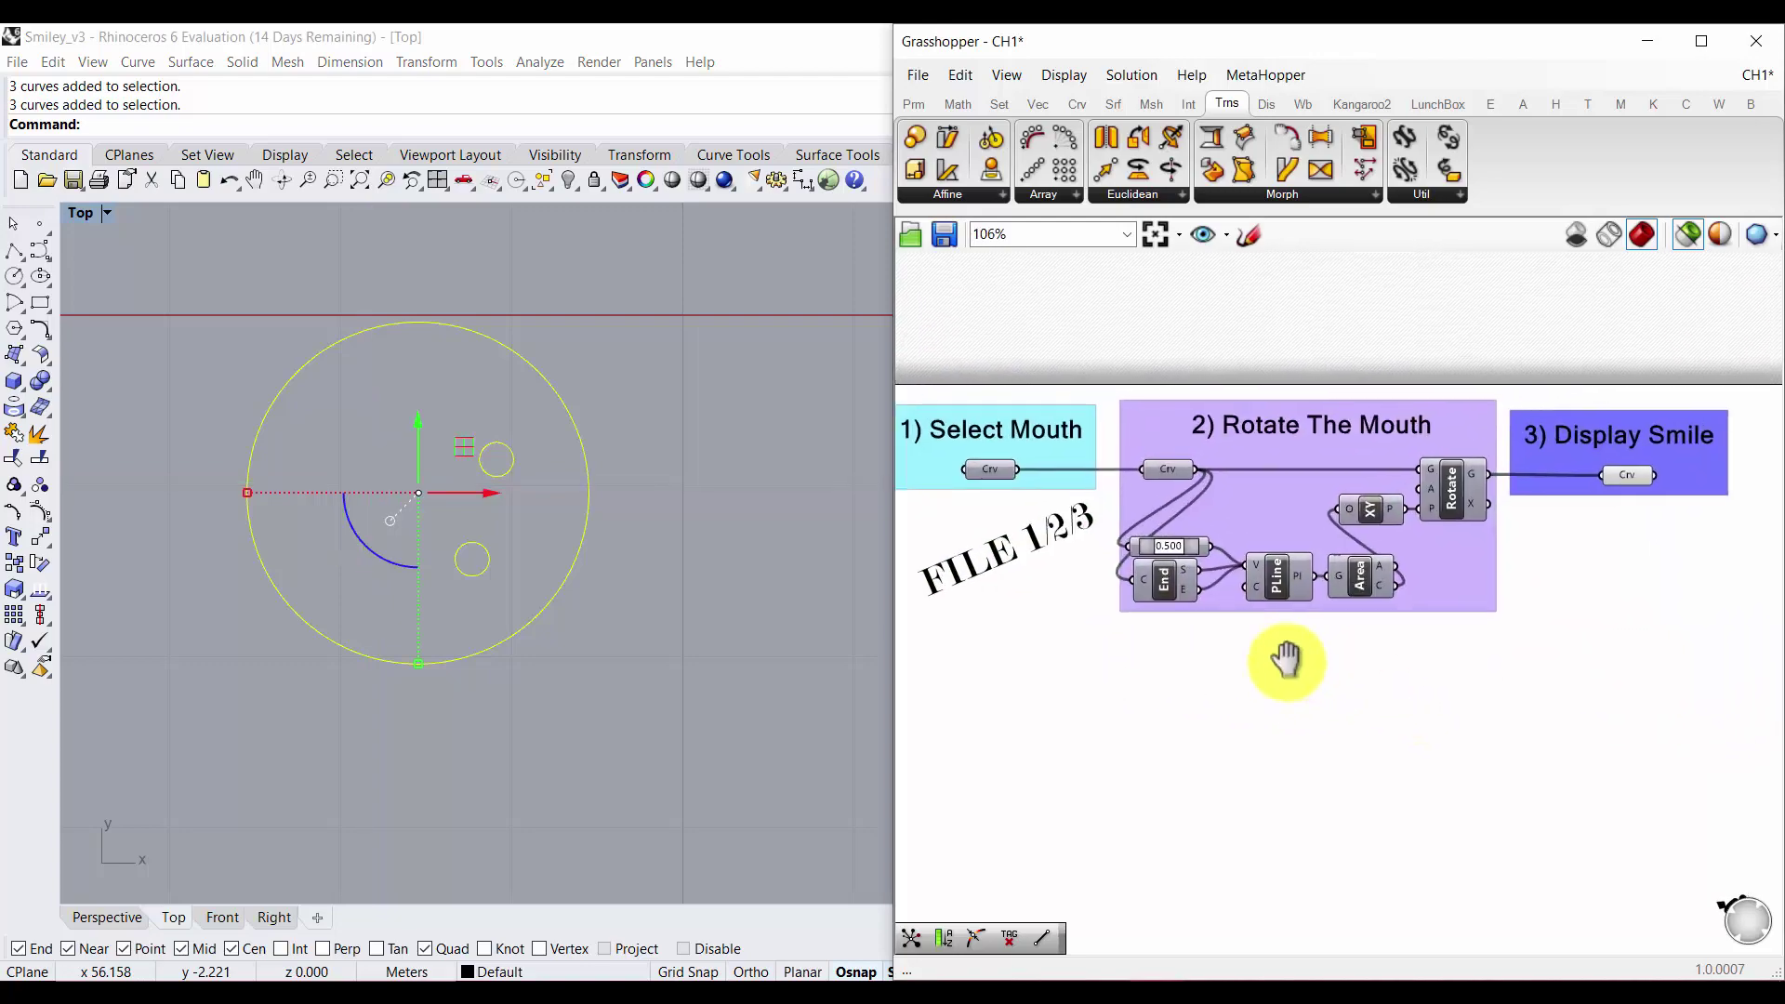